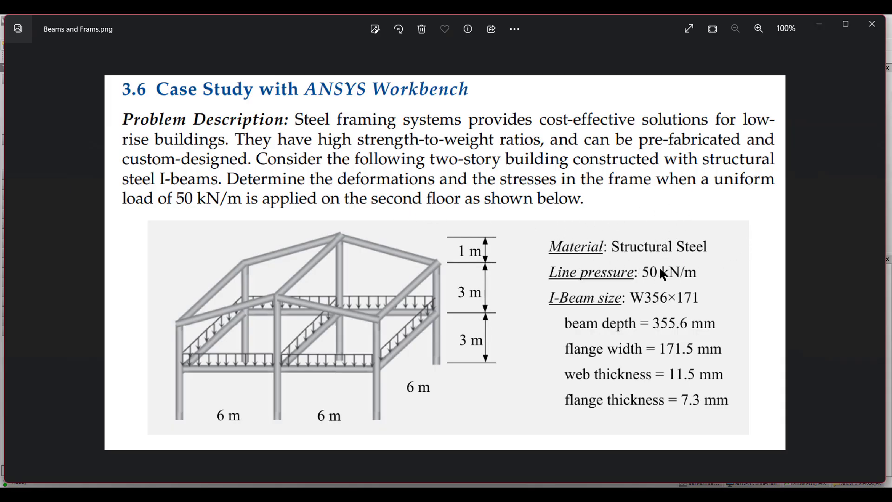
# Switch to the Workbench project and close its Engineering Data view
pyautogui.moveTo(502, 494)
pyautogui.click(502, 434)
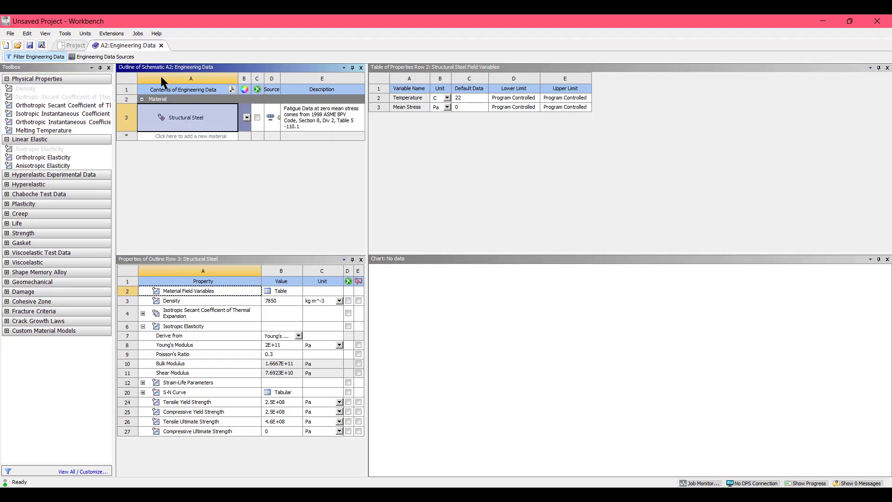
pyautogui.click(161, 45)
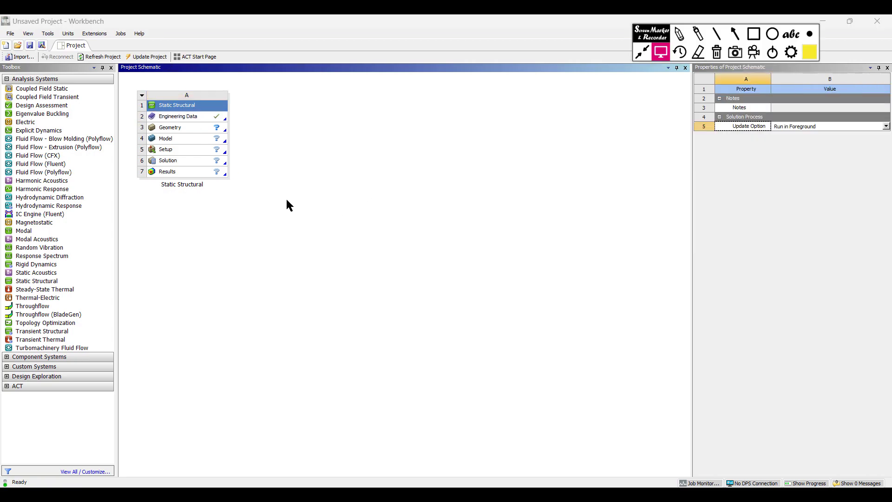
# Enable Line Bodies in the basic geometry options of the Static Structural system's Geometry cell
pyautogui.click(188, 130)
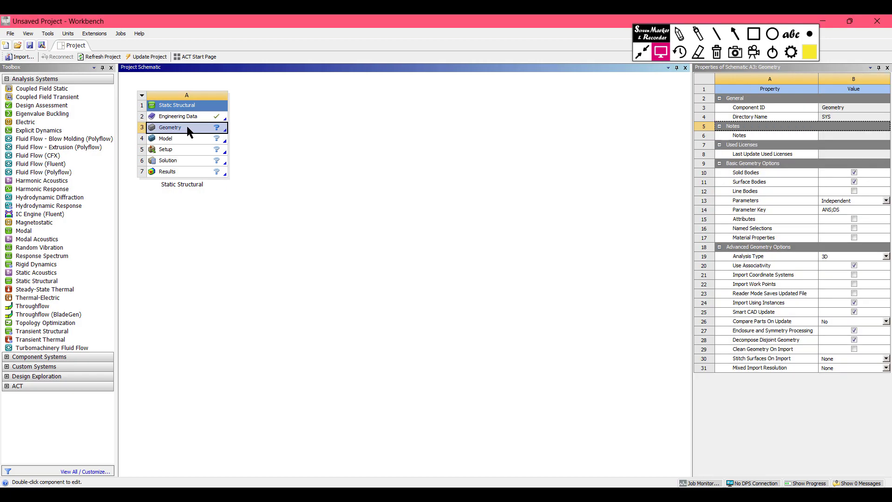
pyautogui.click(856, 192)
pyautogui.click(855, 191)
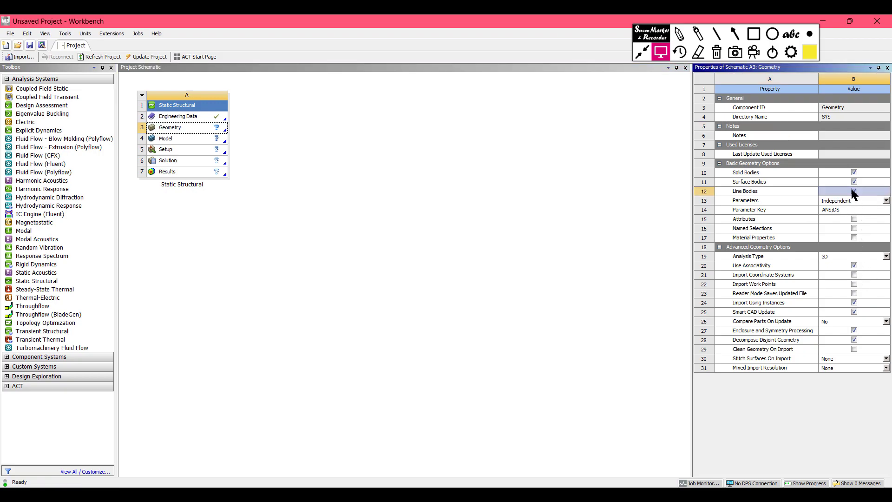
pyautogui.click(259, 139)
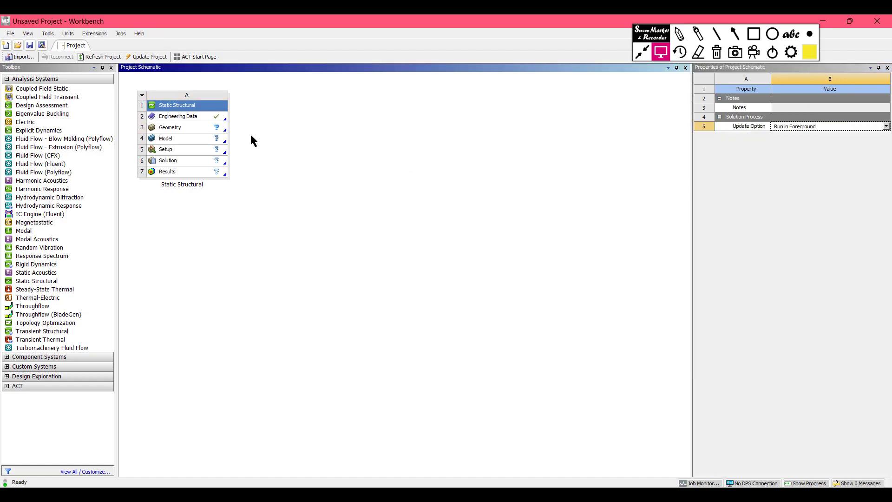
# Create a new SpaceClaim geometry for the Static Structural system
pyautogui.click(192, 125)
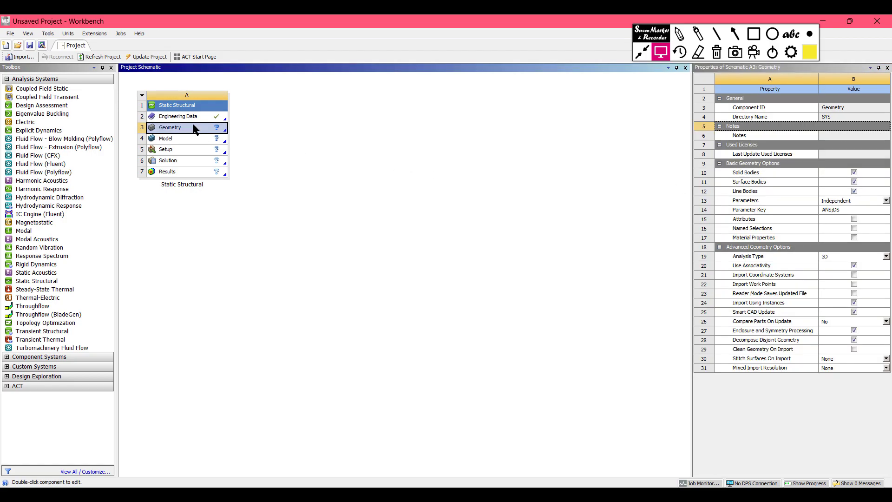
pyautogui.rightClick(193, 125)
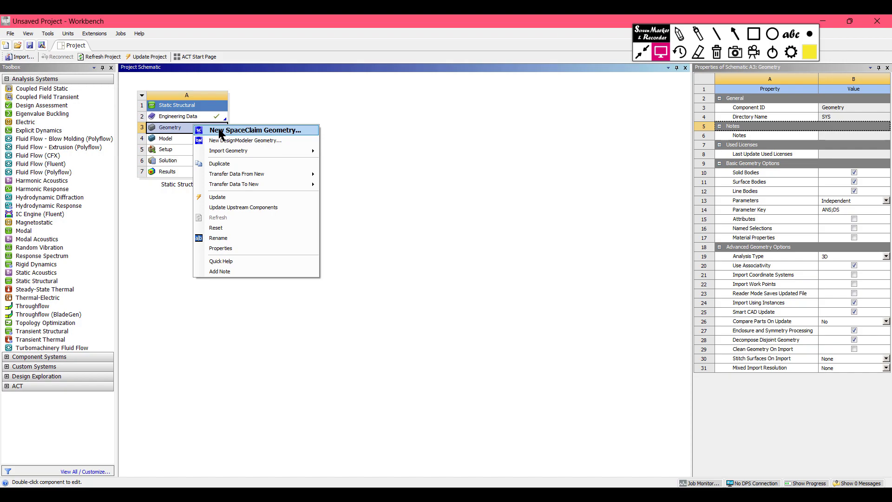
pyautogui.click(220, 132)
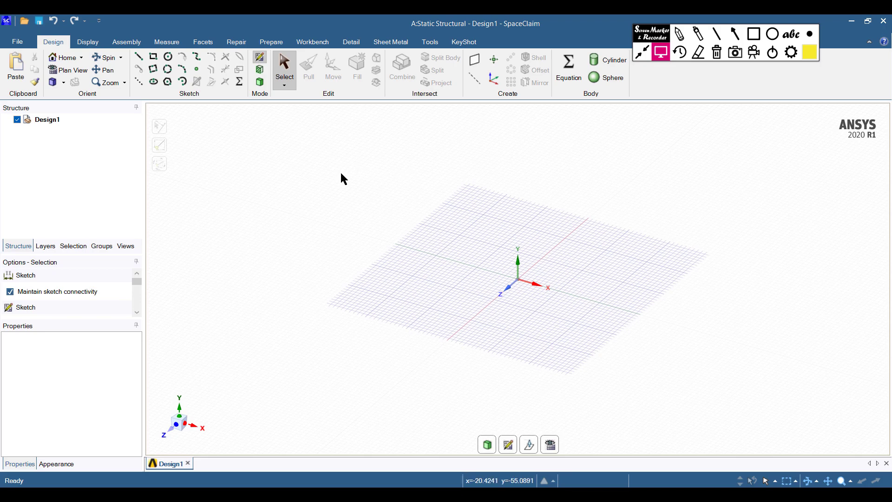
# Set this document's length unit to Meters and the primary precision to four decimals in the SpaceClaim options
pyautogui.click(18, 42)
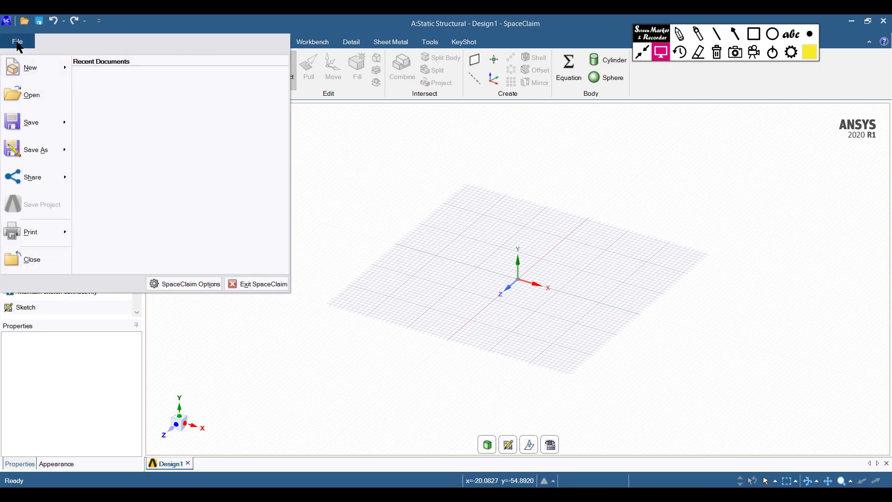
pyautogui.click(196, 286)
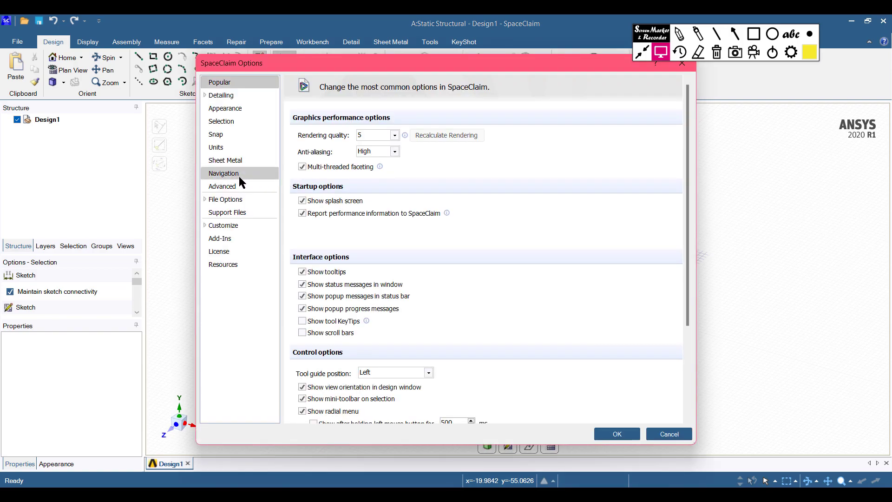
pyautogui.click(224, 148)
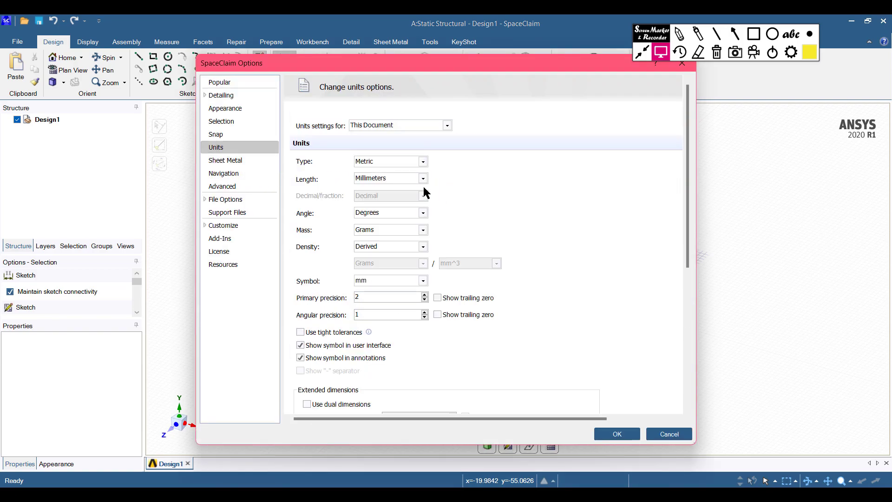
pyautogui.click(423, 178)
pyautogui.click(412, 224)
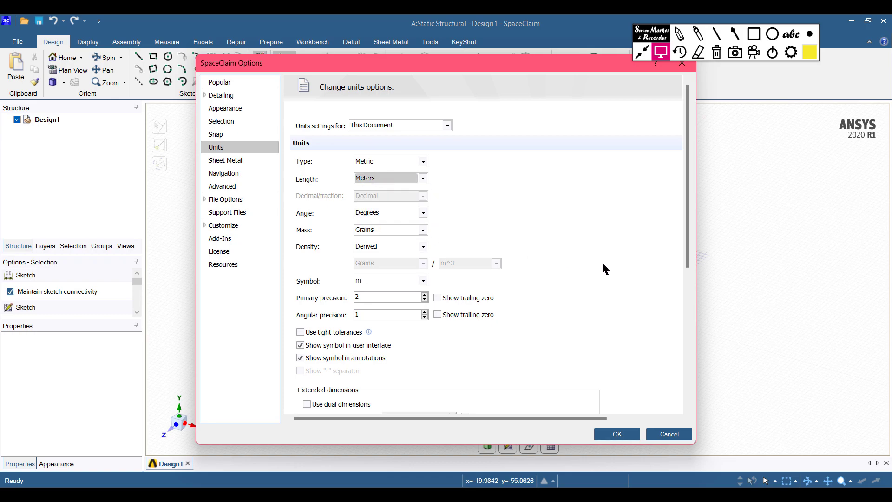
pyautogui.scroll(-1, 521, 249)
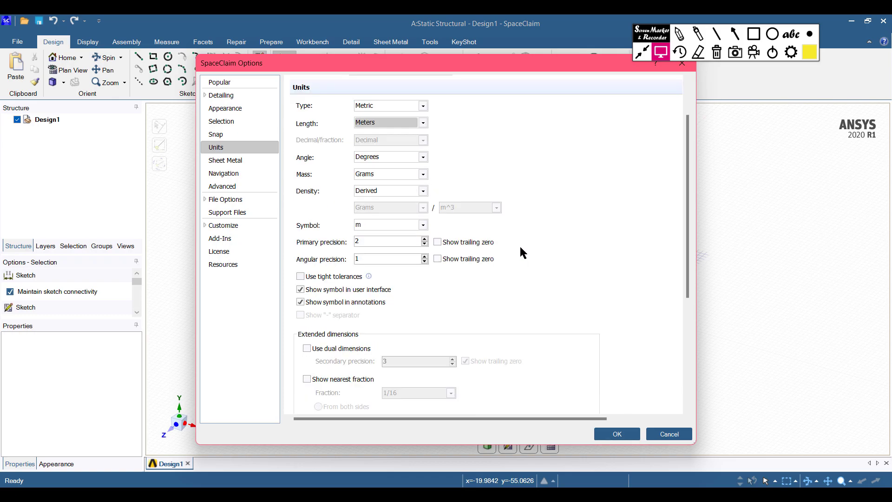
pyautogui.click(425, 239)
pyautogui.scroll(-4, 542, 298)
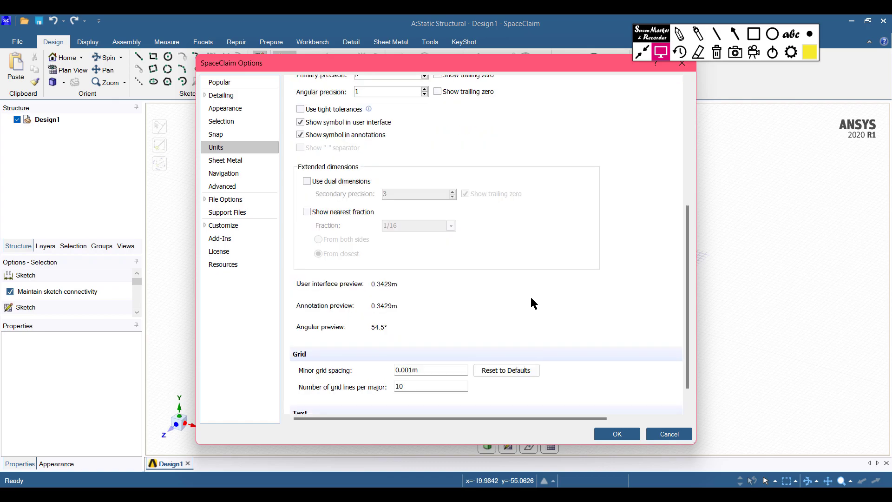
# Set the minor grid spacing to 1 m and apply the unit options
pyautogui.moveTo(394, 343); pyautogui.dragTo(603, 370)
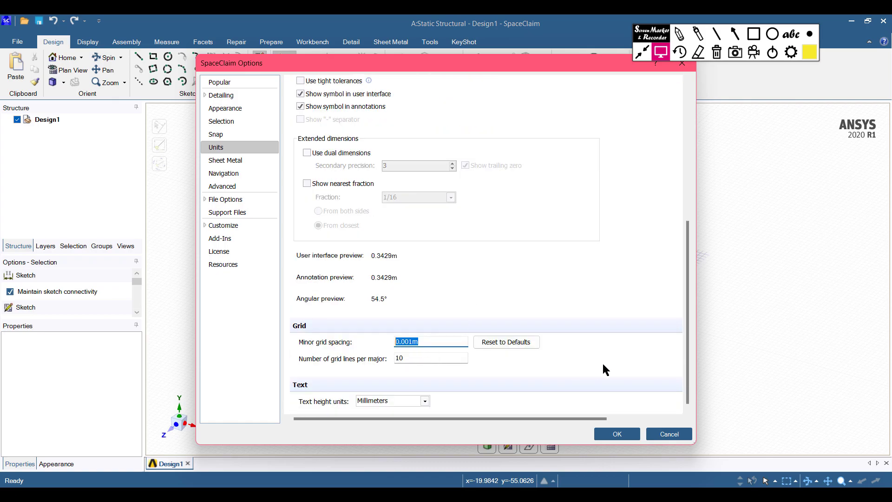
pyautogui.write('1')
pyautogui.click(616, 435)
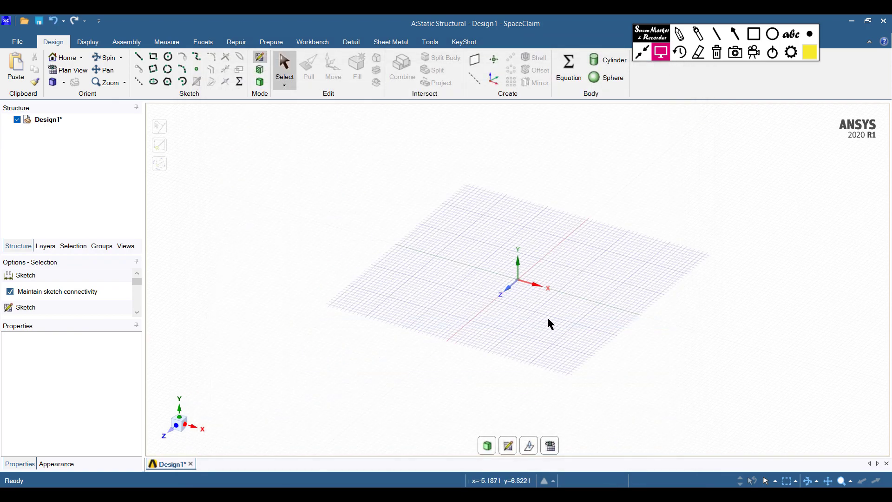
# Highlight the front frame's beams, columns, rafters and the 1 m and 3 m heights on the Beams and Frams.png image, and clear the markings
pyautogui.moveTo(451, 495)
pyautogui.click(416, 455)
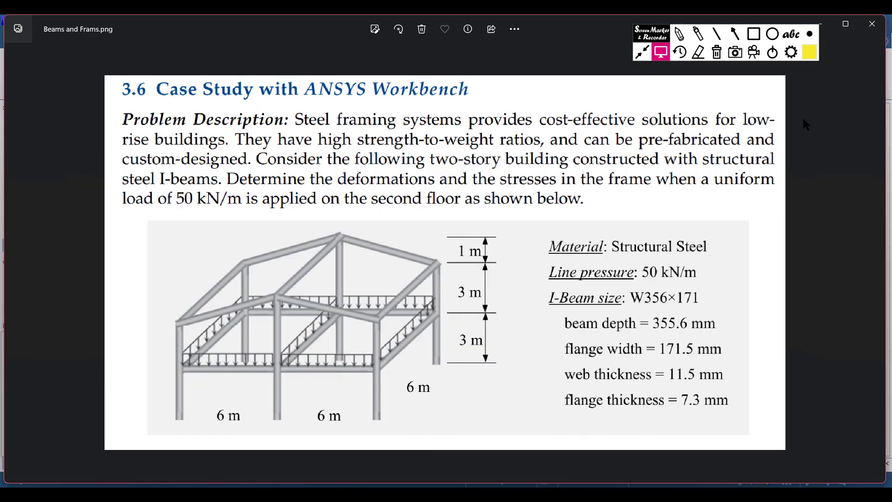
pyautogui.click(685, 36)
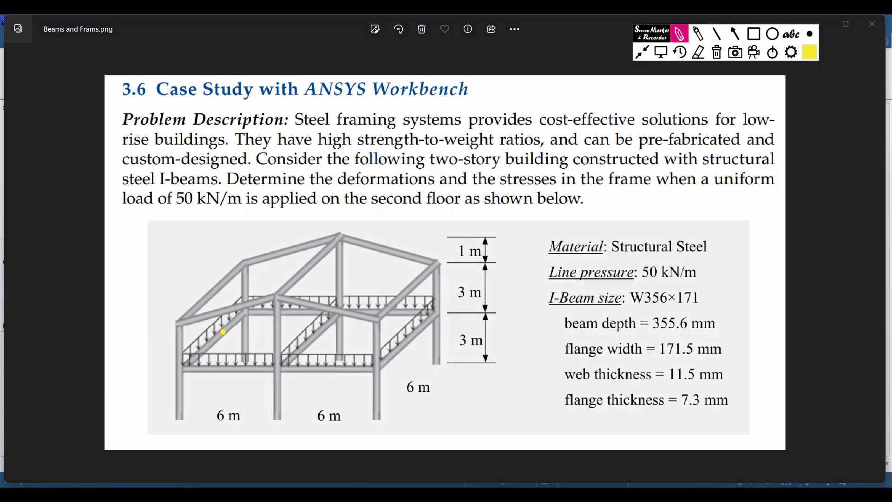
pyautogui.moveTo(274, 370); pyautogui.dragTo(185, 371)
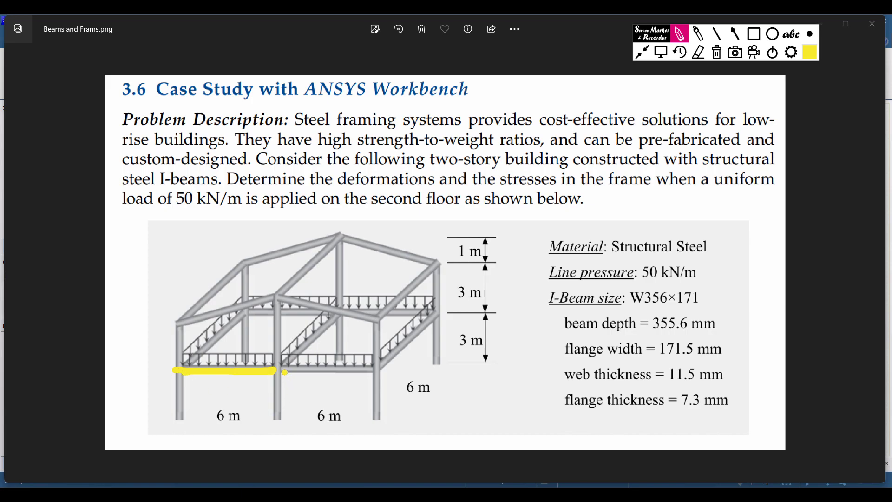
pyautogui.moveTo(284, 372); pyautogui.dragTo(371, 371)
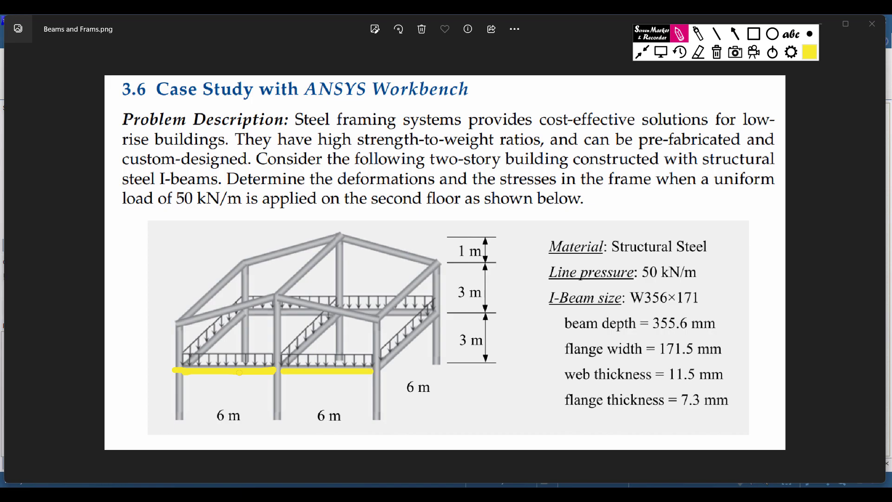
pyautogui.moveTo(169, 366); pyautogui.dragTo(168, 321)
pyautogui.moveTo(165, 392); pyautogui.dragTo(171, 427)
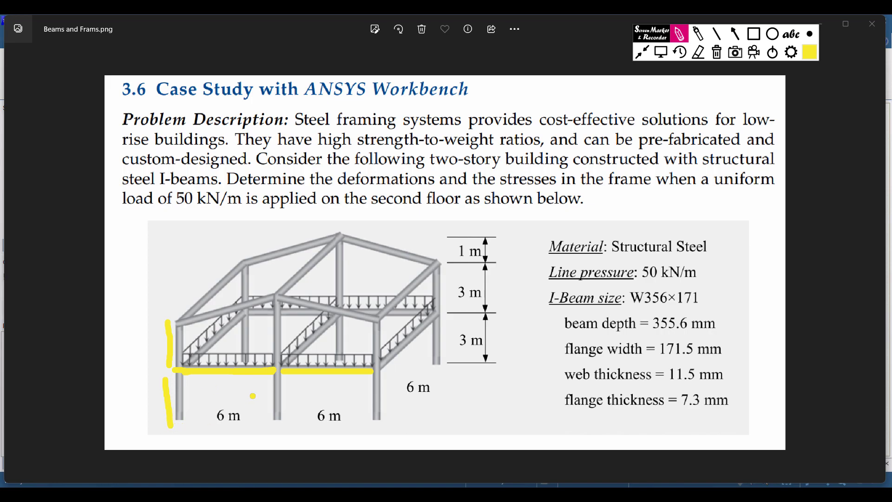
pyautogui.moveTo(281, 361); pyautogui.dragTo(279, 303)
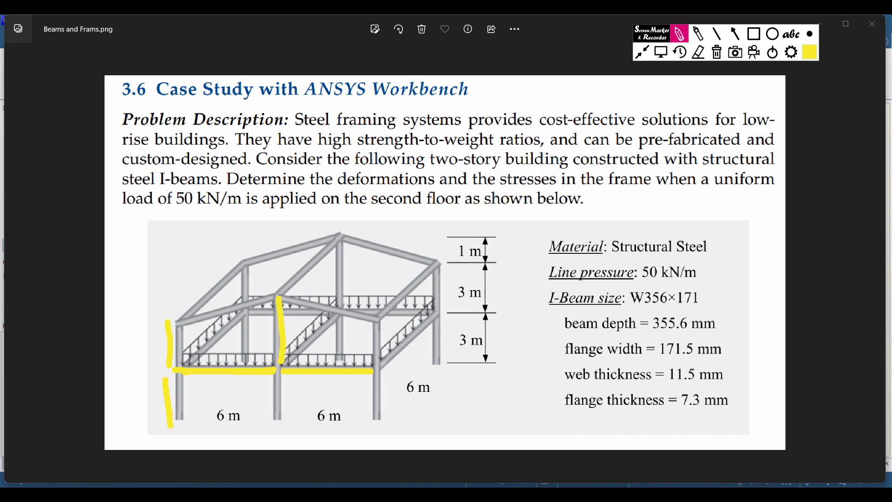
pyautogui.moveTo(461, 278)
pyautogui.mouseDown()
pyautogui.moveTo(483, 286)
pyautogui.moveTo(471, 277)
pyautogui.mouseUp()
pyautogui.moveTo(472, 238)
pyautogui.mouseDown()
pyautogui.moveTo(473, 256)
pyautogui.moveTo(486, 242)
pyautogui.mouseUp()
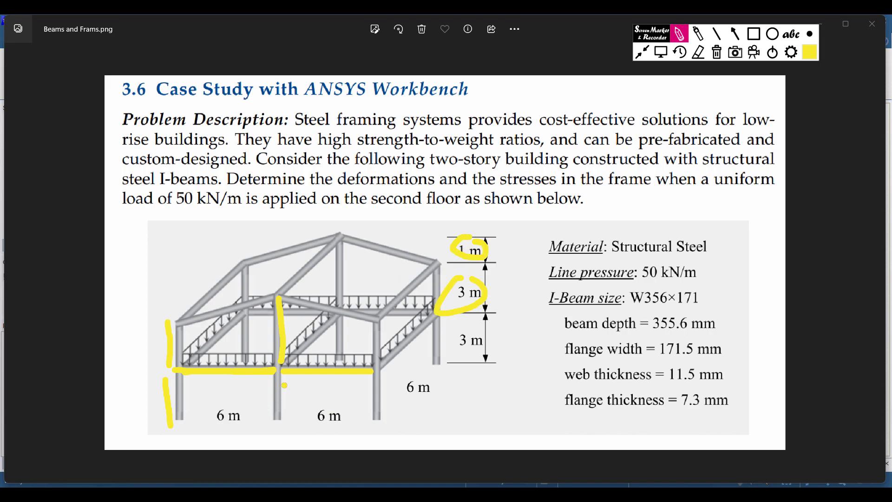
pyautogui.moveTo(281, 379); pyautogui.dragTo(283, 420)
pyautogui.moveTo(381, 366); pyautogui.dragTo(380, 317)
pyautogui.moveTo(376, 375); pyautogui.dragTo(376, 408)
pyautogui.moveTo(168, 322)
pyautogui.mouseDown()
pyautogui.moveTo(258, 294)
pyautogui.moveTo(371, 319)
pyautogui.mouseUp()
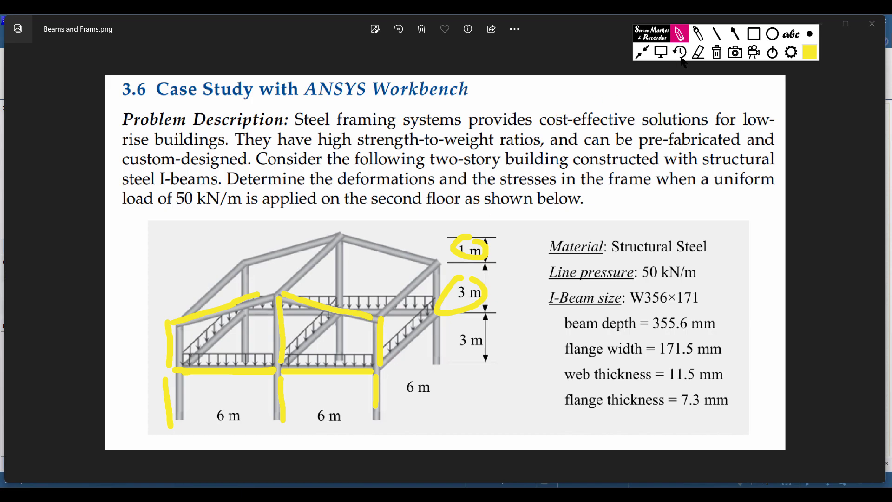
pyautogui.click(717, 52)
pyautogui.click(661, 52)
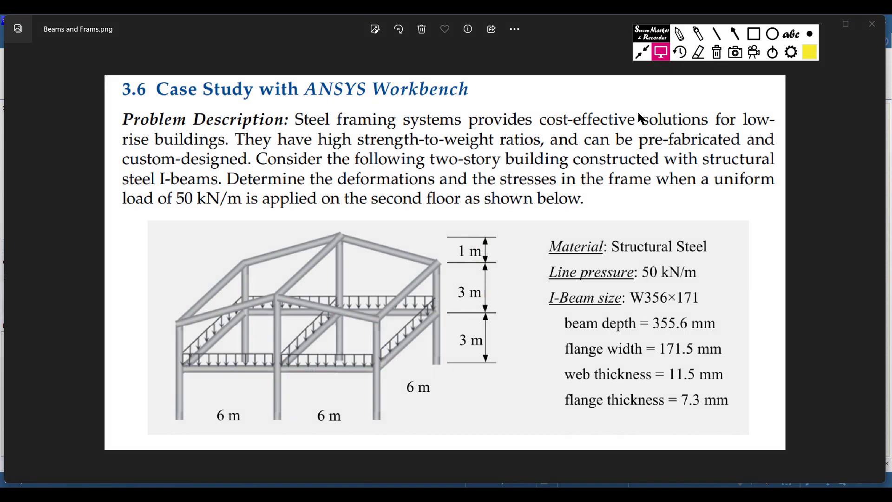
# Switch back to SpaceClaim, select the vertical XY plane as the new sketch plane and show it in plan view
pyautogui.moveTo(548, 484)
pyautogui.click(539, 467)
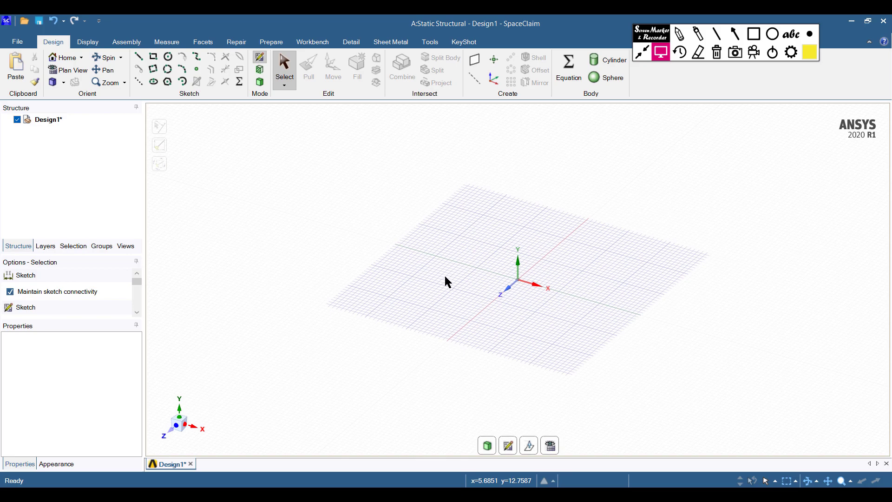
pyautogui.rightClick(293, 177)
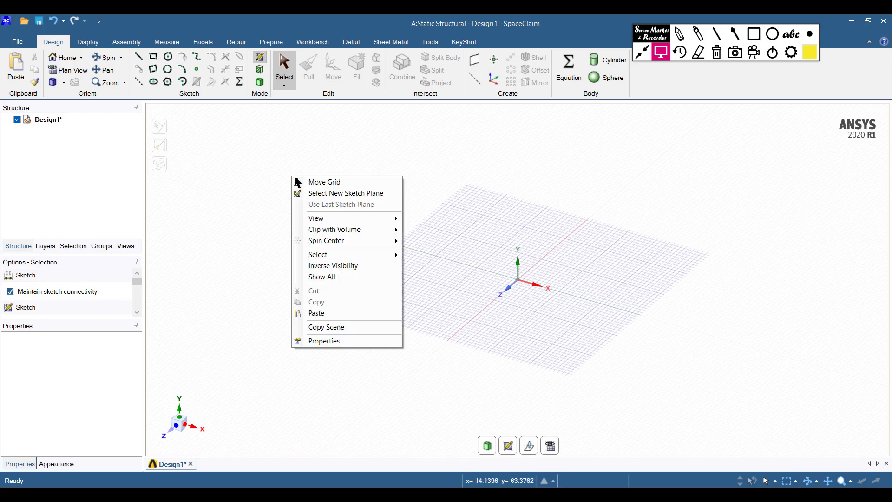
pyautogui.click(327, 194)
pyautogui.click(581, 269)
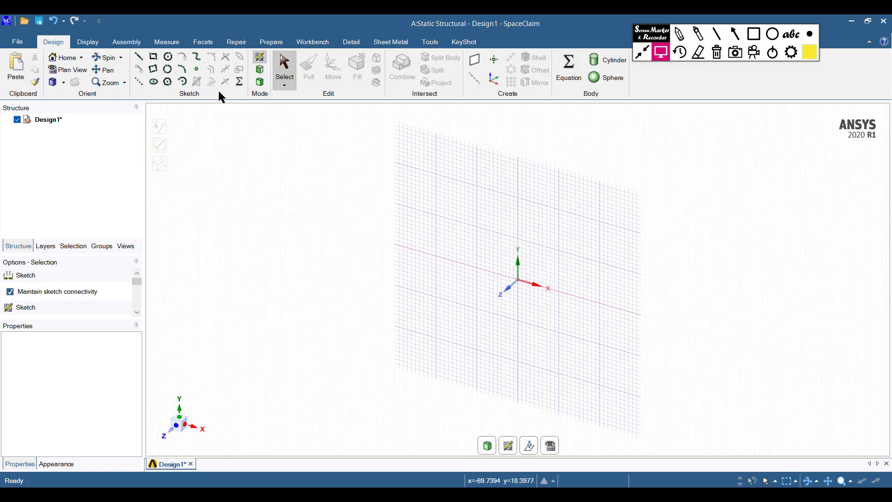
pyautogui.click(76, 72)
pyautogui.scroll(5, 511, 275)
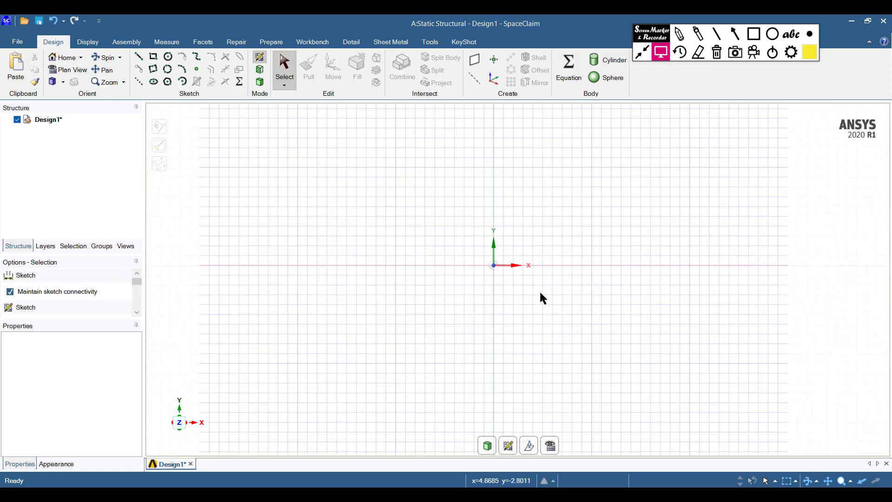
# Draw a 6 m horizontal line from the origin in the negative X direction
pyautogui.click(138, 56)
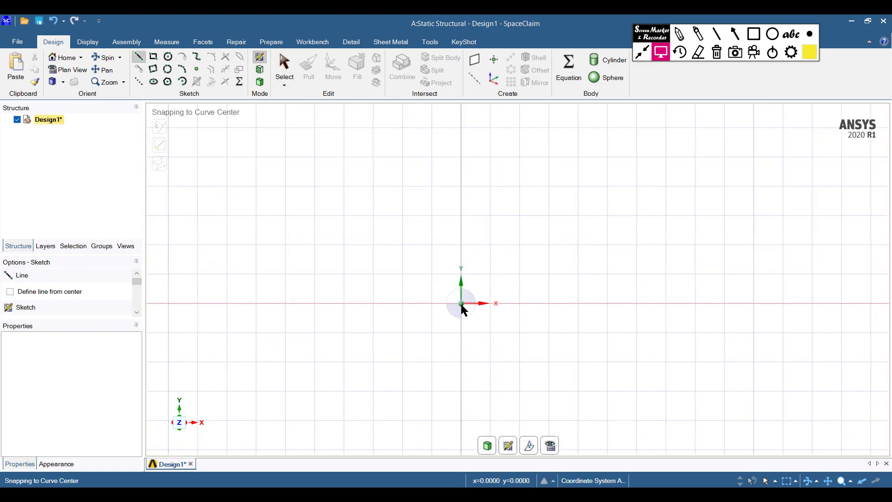
pyautogui.click(461, 305)
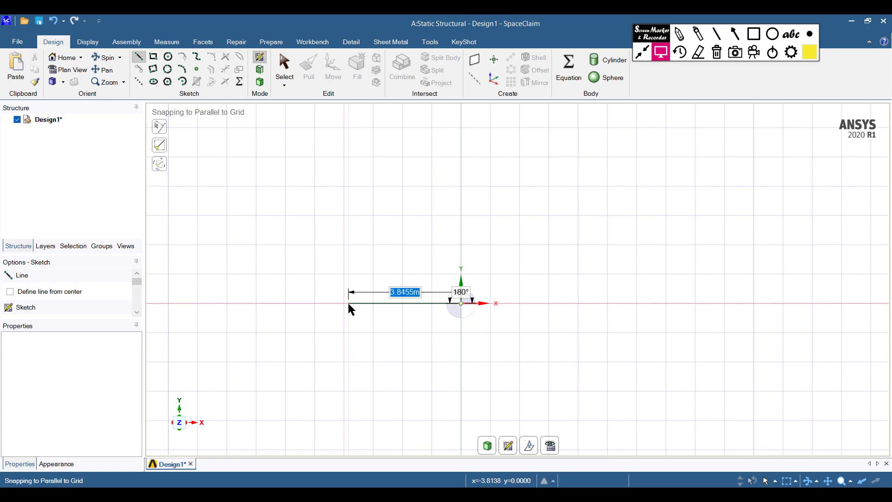
pyautogui.write('6')
pyautogui.press('Return')
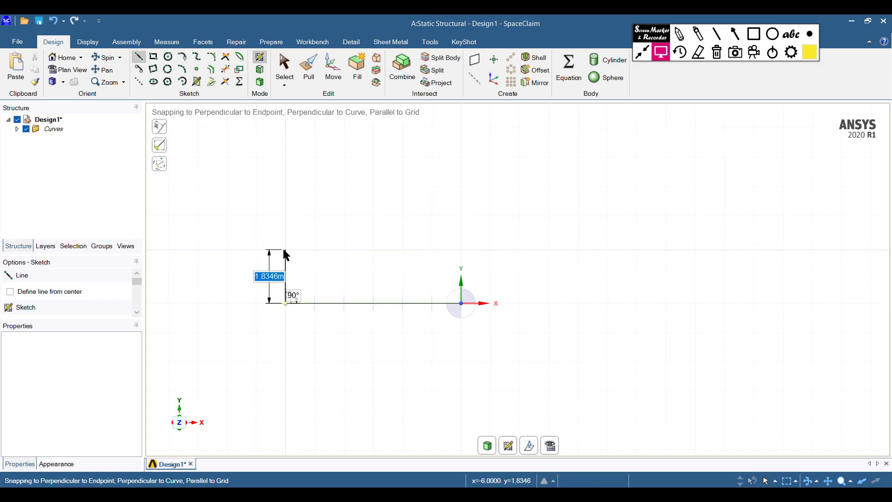
# Draw a 3 m vertical line upward from the free end of the horizontal line and end the line chain
pyautogui.write('3')
pyautogui.press('Return')
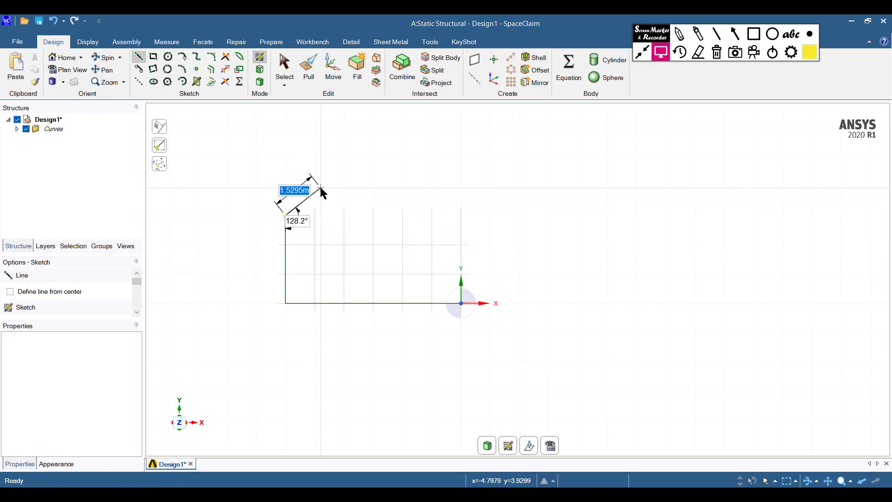
pyautogui.press('Escape')
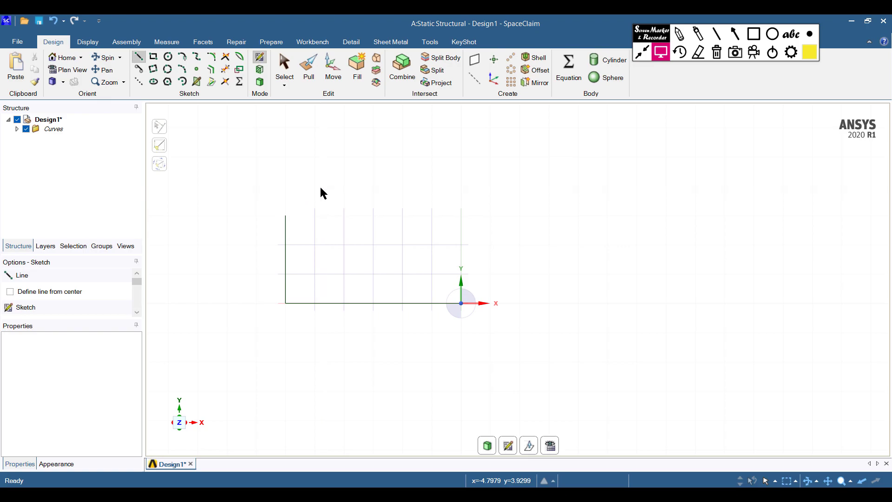
# Draw a 3 m vertical line downward from the free end of the horizontal line and end the line chain
pyautogui.click(285, 305)
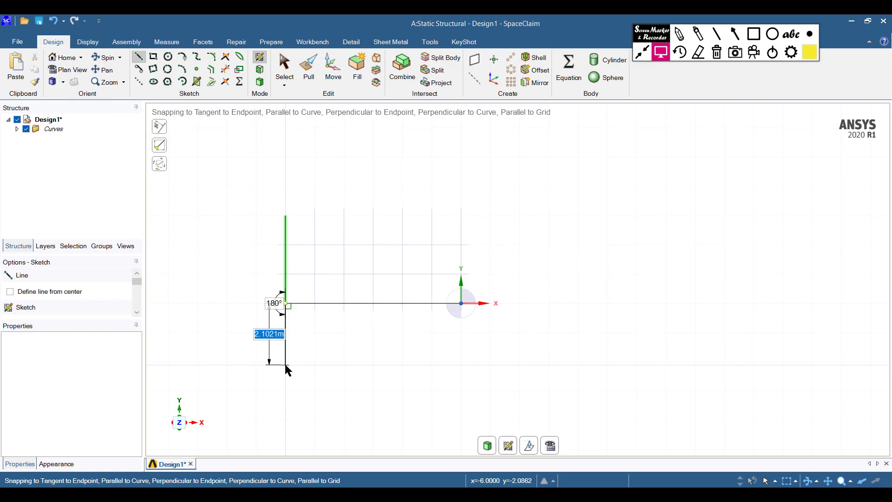
pyautogui.write('3')
pyautogui.press('Return')
pyautogui.press('Escape')
# Draw a 6 m horizontal line from the origin in the positive X direction and end the line chain
pyautogui.click(462, 306)
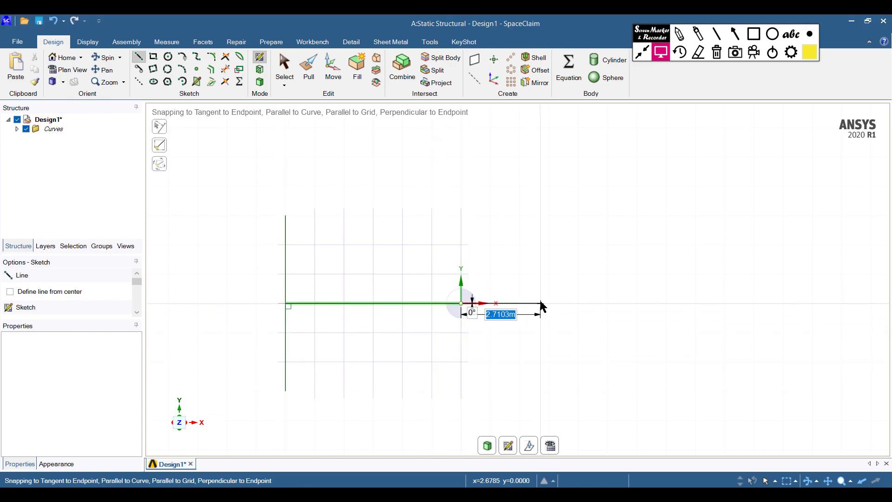
pyautogui.write('6')
pyautogui.press('Return')
pyautogui.press('Escape')
# Draw the centre column from the origin as a 4 m vertical line upward and a 3 m vertical line downward
pyautogui.click(462, 304)
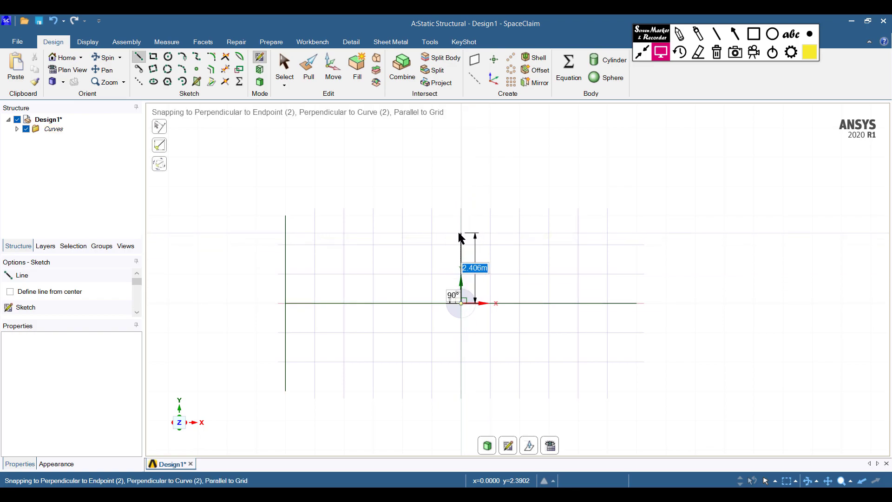
pyautogui.write('4')
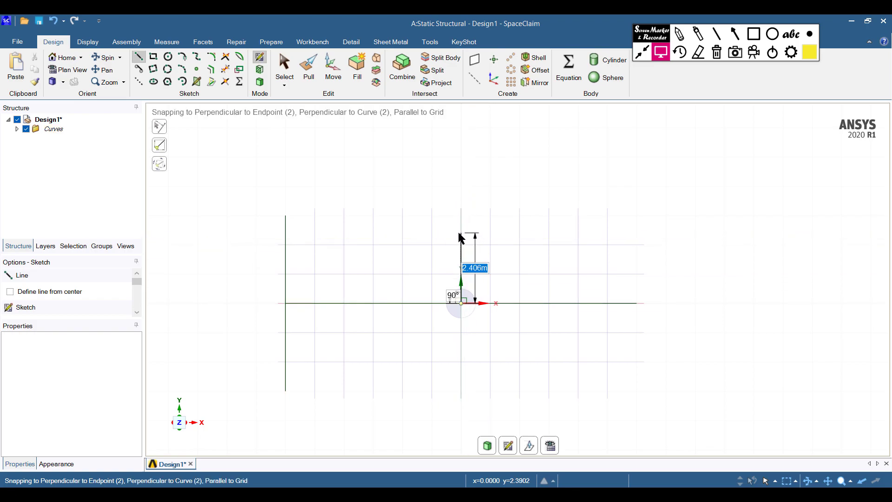
pyautogui.press('Return')
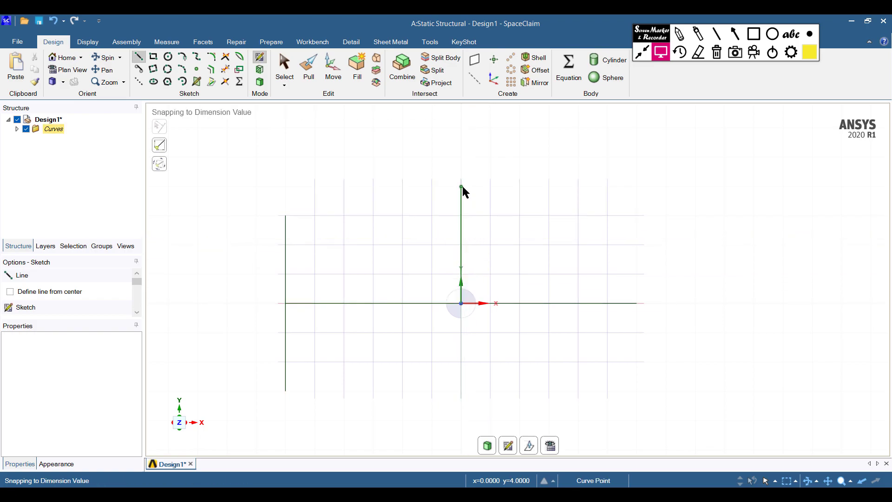
pyautogui.click(461, 304)
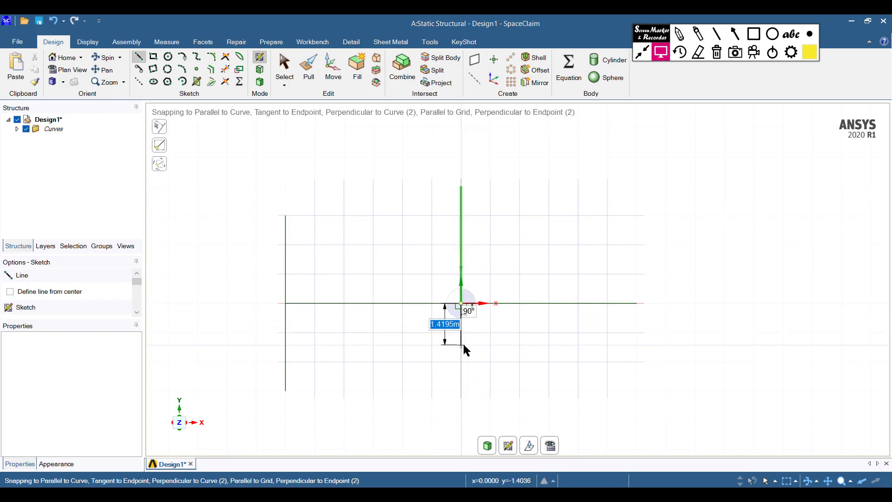
pyautogui.write('3')
pyautogui.press('Return')
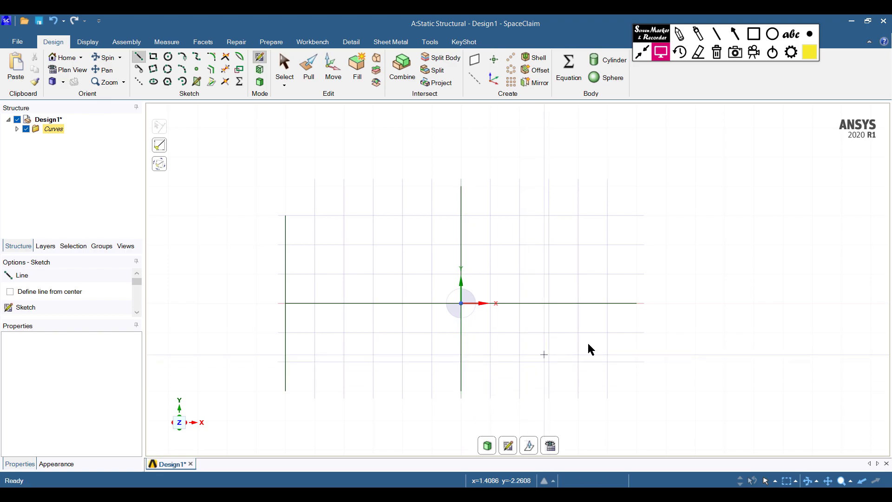
# Draw the outer column at the positive X end of the beam with 3 m vertical lines upward and downward
pyautogui.click(637, 303)
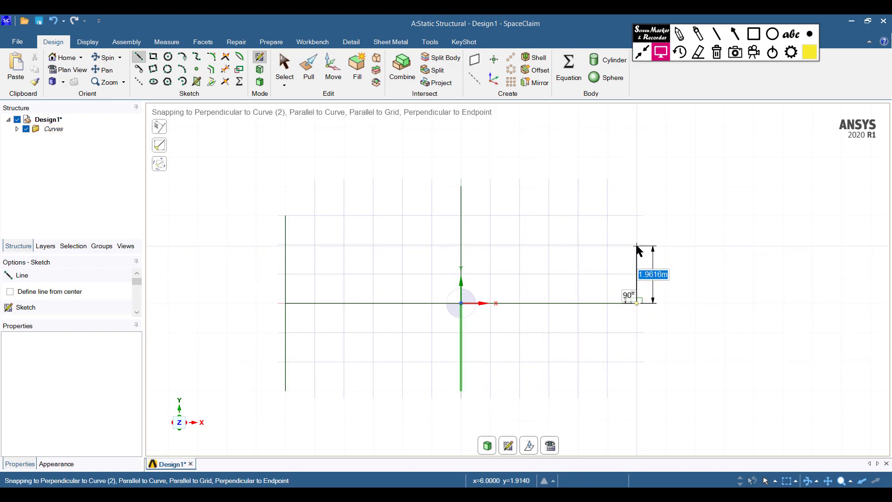
pyautogui.write('3')
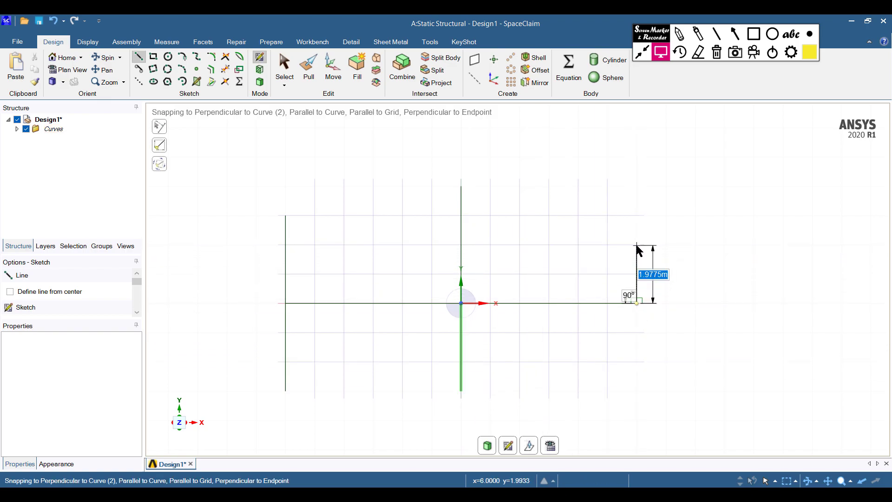
pyautogui.press('Return')
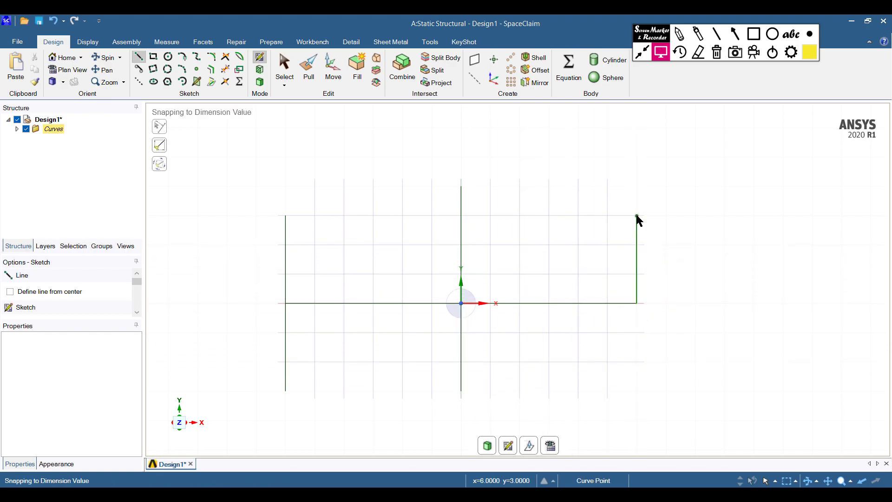
pyautogui.click(637, 304)
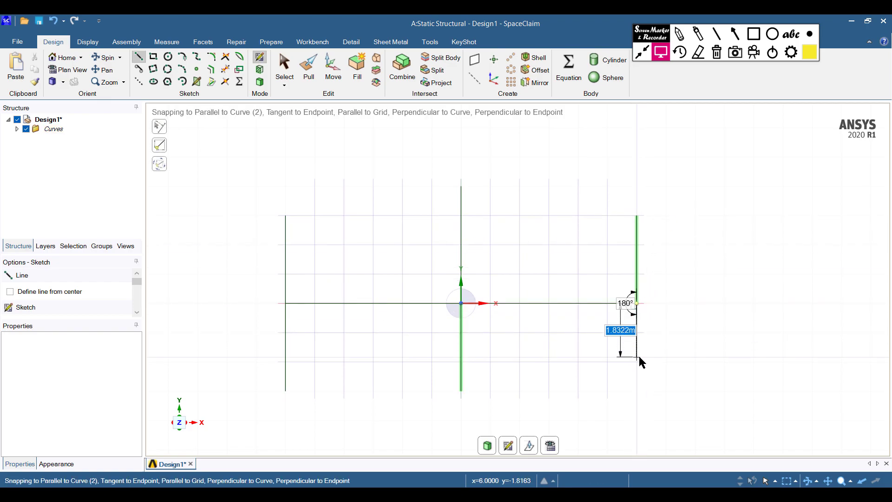
pyautogui.write('3')
pyautogui.press('Return')
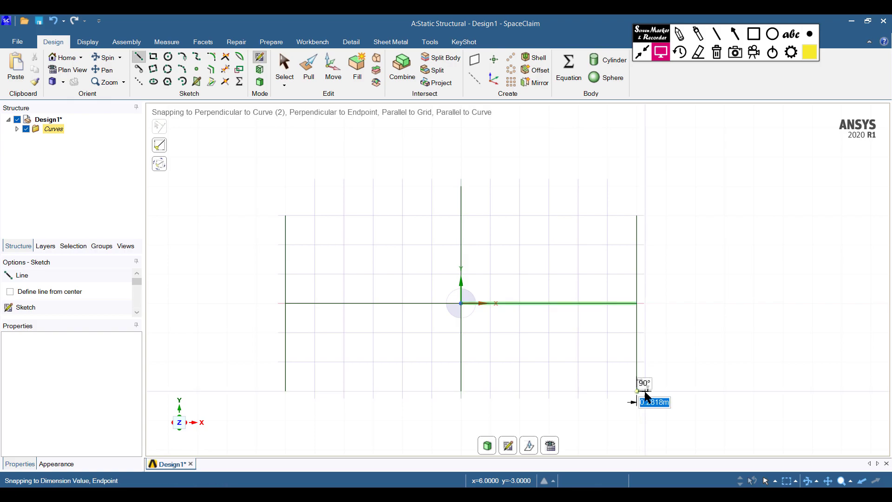
pyautogui.press('Escape')
# Draw two sloping rafter lines connecting the tops of both outer columns to the top of the centre column, and end the Line tool
pyautogui.click(285, 215)
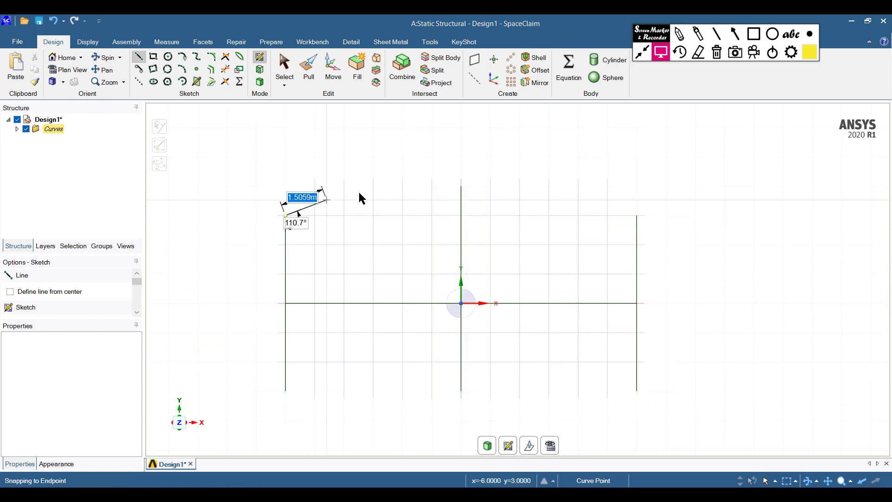
pyautogui.click(461, 187)
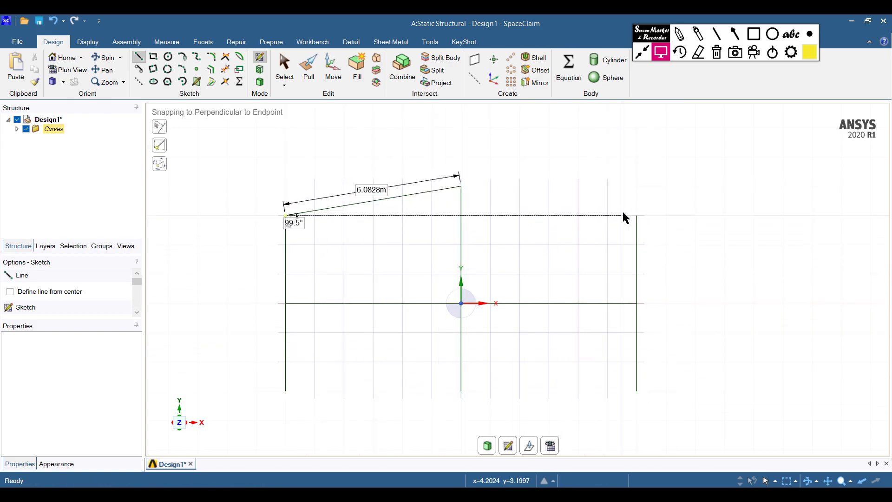
pyautogui.click(637, 217)
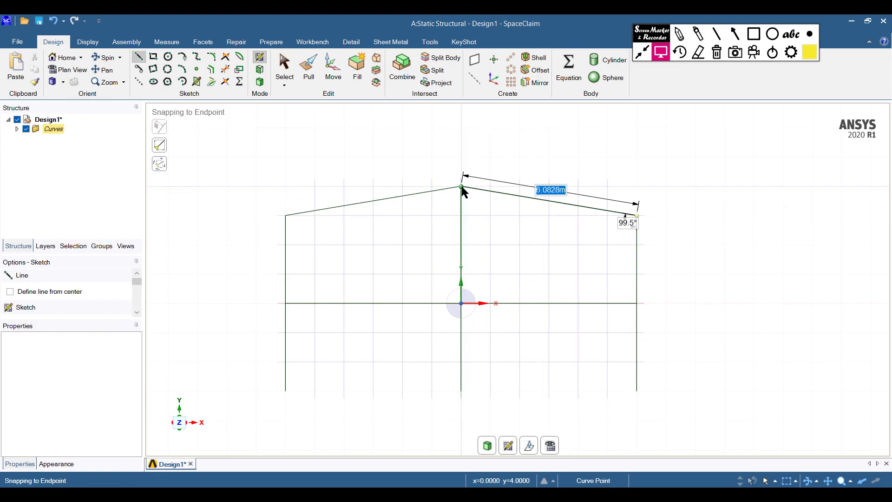
pyautogui.click(462, 187)
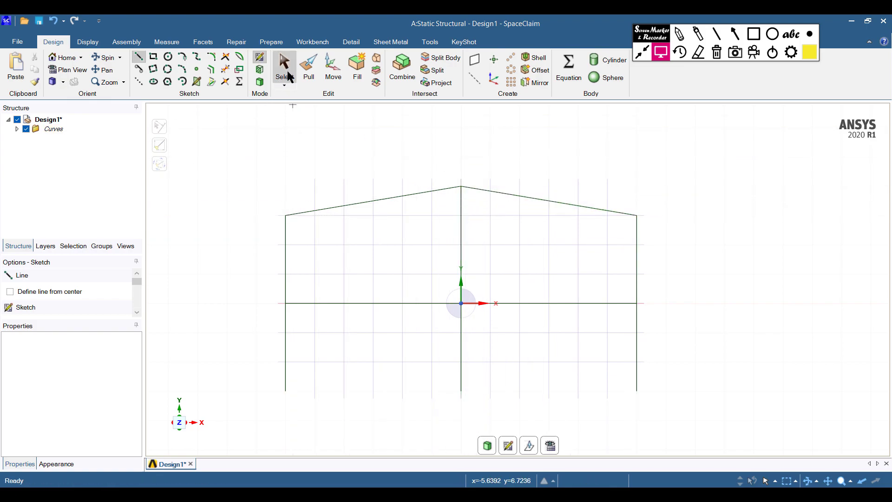
pyautogui.click(63, 57)
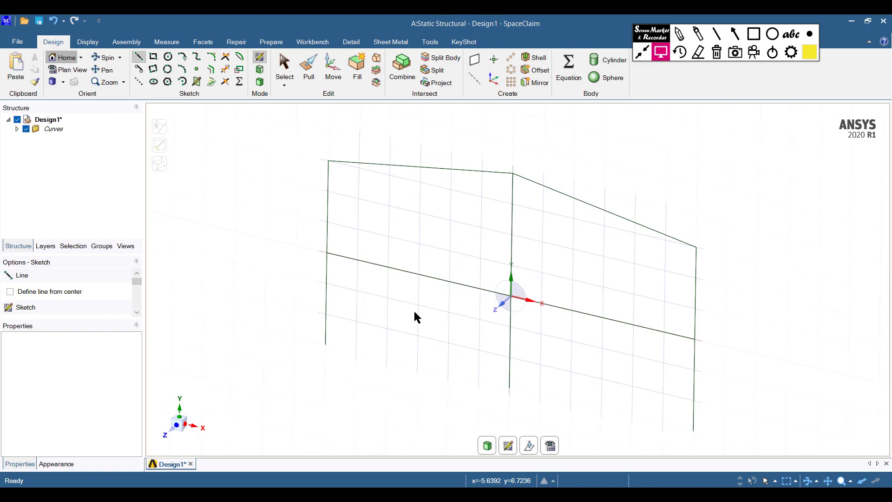
pyautogui.scroll(-2, 417, 316)
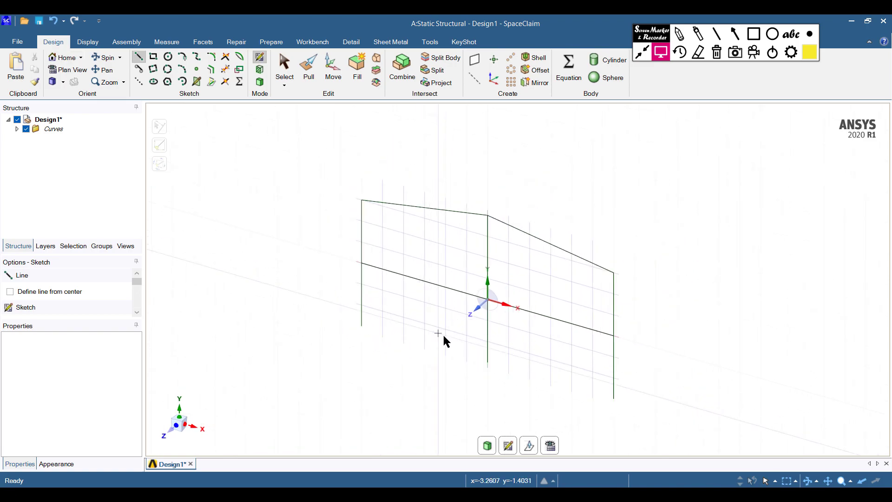
pyautogui.press('Escape')
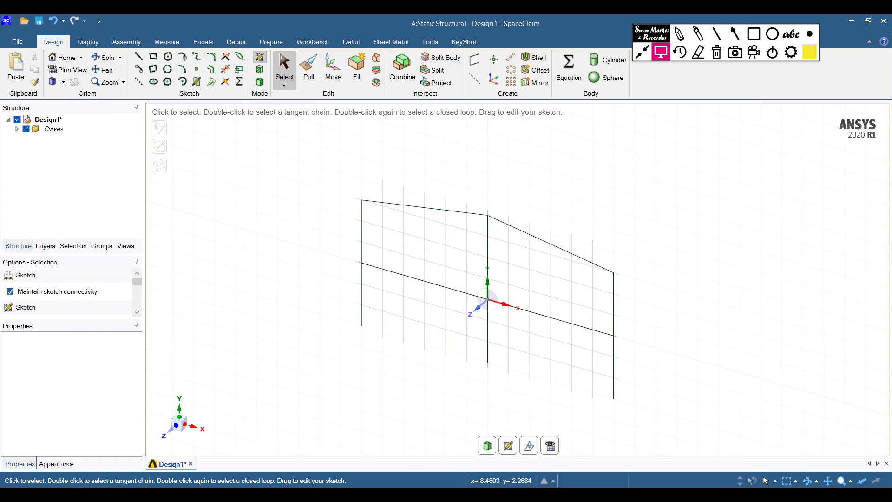
# Switch to the Beams and Frams.png image, highlight the rear frame's beam, columns and rafters, and clear the markings
pyautogui.click(418, 463)
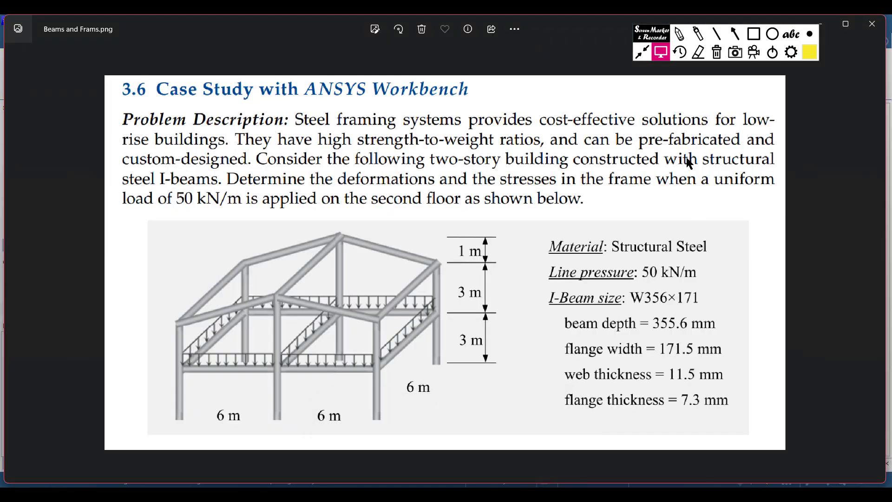
pyautogui.click(680, 34)
pyautogui.moveTo(247, 262)
pyautogui.mouseDown()
pyautogui.moveTo(331, 237)
pyautogui.moveTo(429, 281)
pyautogui.moveTo(428, 344)
pyautogui.mouseUp()
pyautogui.moveTo(434, 312)
pyautogui.mouseDown()
pyautogui.moveTo(336, 309)
pyautogui.moveTo(347, 230)
pyautogui.mouseUp()
pyautogui.moveTo(245, 260)
pyautogui.mouseDown()
pyautogui.moveTo(244, 308)
pyautogui.moveTo(344, 312)
pyautogui.mouseUp()
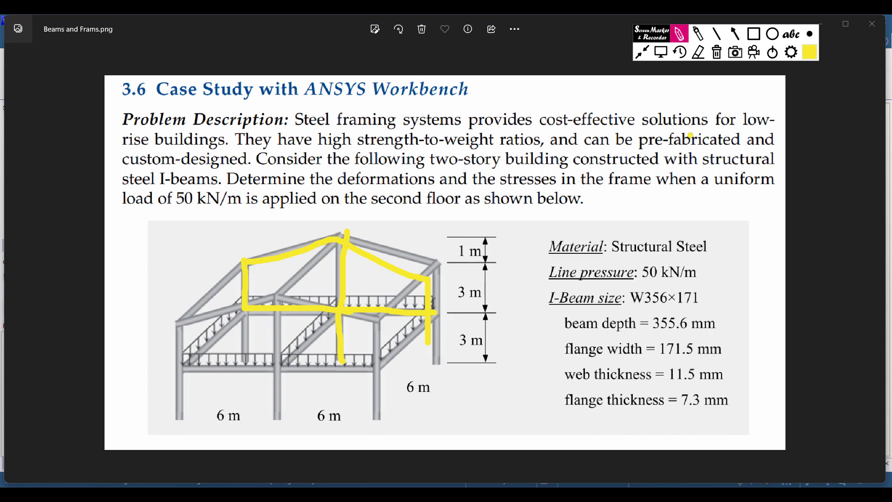
pyautogui.click(717, 52)
# Mark the front frame, its outer column and rafter, and the rear roof peak on the image, and clear the markings
pyautogui.moveTo(156, 280)
pyautogui.mouseDown()
pyautogui.moveTo(263, 298)
pyautogui.moveTo(417, 299)
pyautogui.moveTo(427, 376)
pyautogui.moveTo(367, 366)
pyautogui.moveTo(223, 369)
pyautogui.moveTo(180, 383)
pyautogui.moveTo(179, 297)
pyautogui.mouseUp()
pyautogui.moveTo(374, 326); pyautogui.dragTo(373, 417)
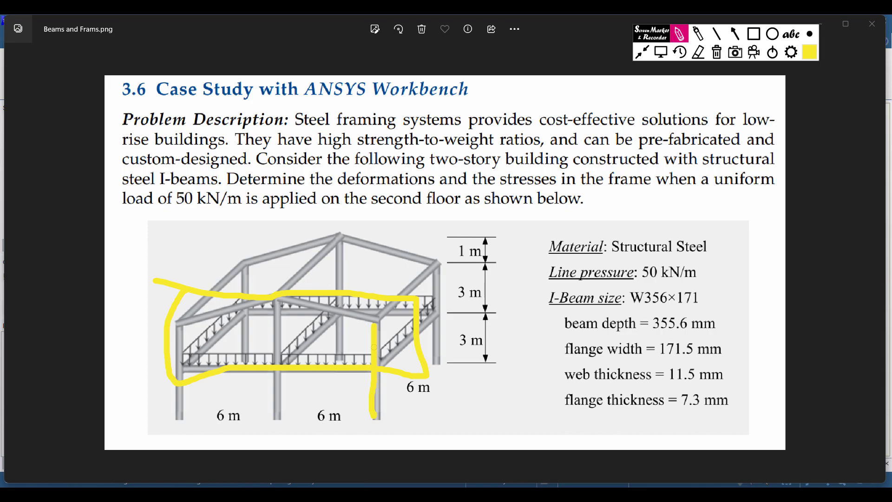
pyautogui.moveTo(294, 296); pyautogui.dragTo(414, 338)
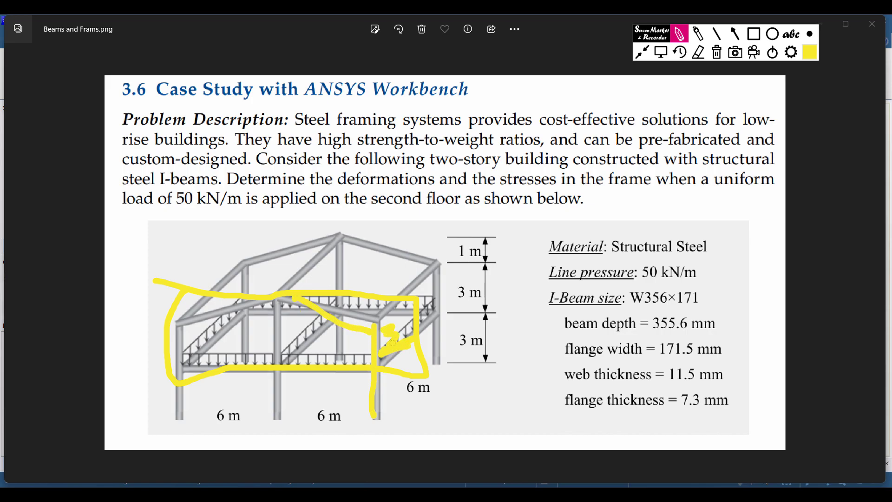
pyautogui.moveTo(416, 259)
pyautogui.mouseDown()
pyautogui.moveTo(278, 236)
pyautogui.moveTo(337, 290)
pyautogui.moveTo(397, 260)
pyautogui.moveTo(323, 239)
pyautogui.mouseUp()
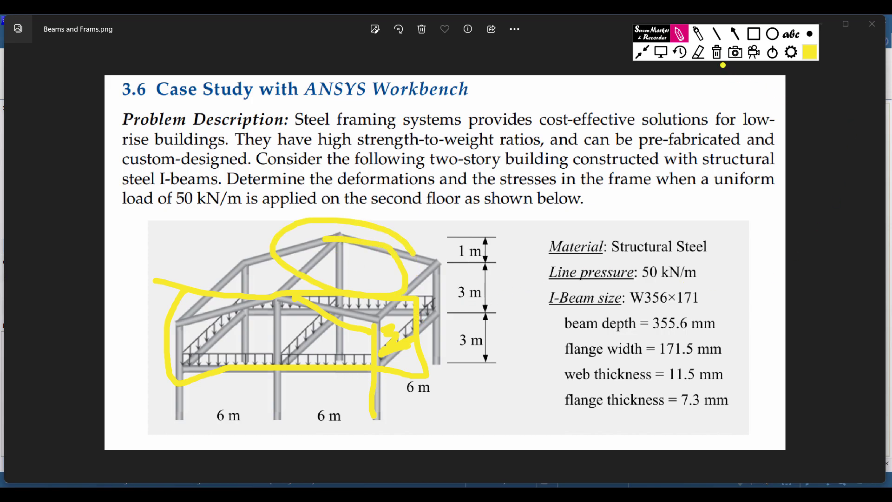
pyautogui.click(717, 52)
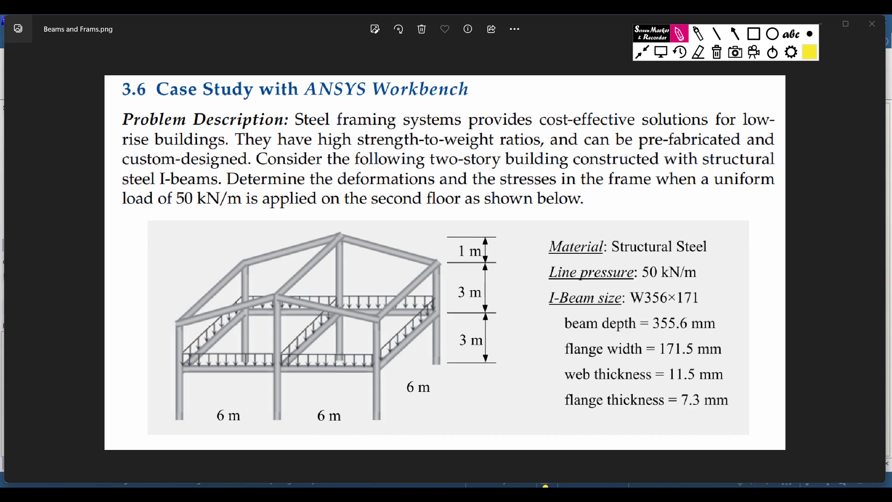
pyautogui.click(661, 52)
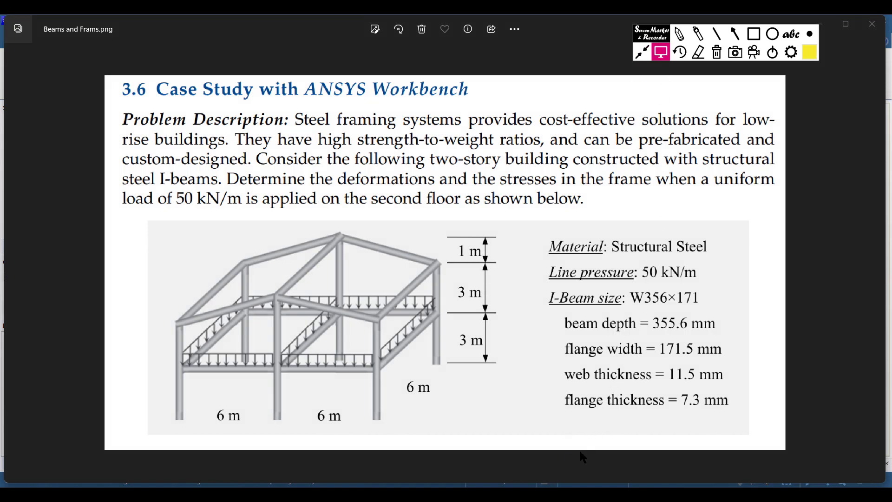
# Switch back to SpaceClaim, create a plane on the frame's XY sketch plane and select it for moving
pyautogui.click(586, 457)
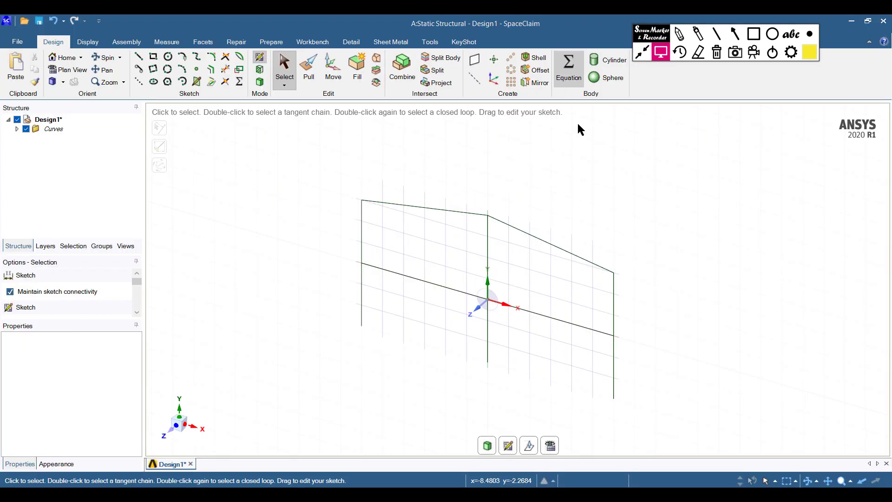
pyautogui.click(474, 60)
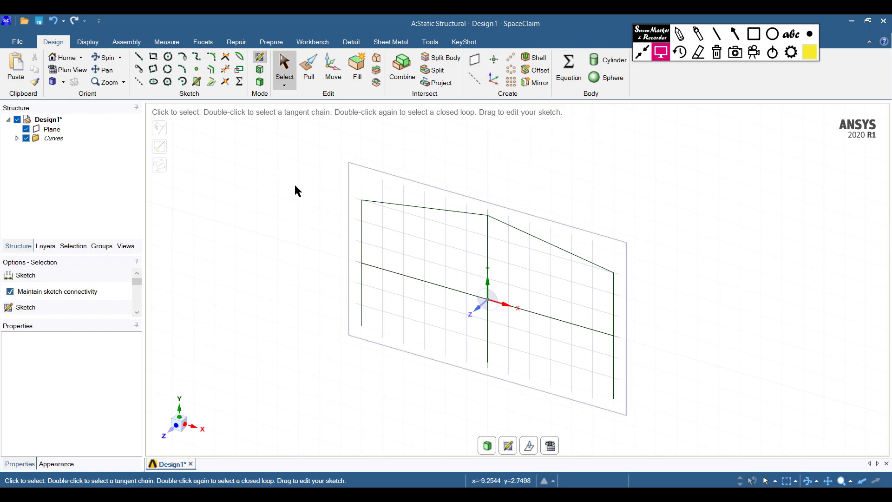
pyautogui.click(333, 77)
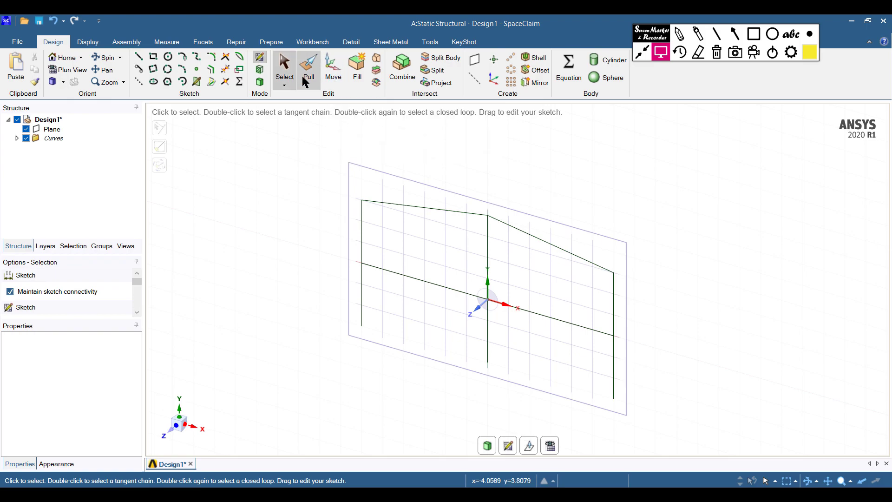
pyautogui.click(332, 77)
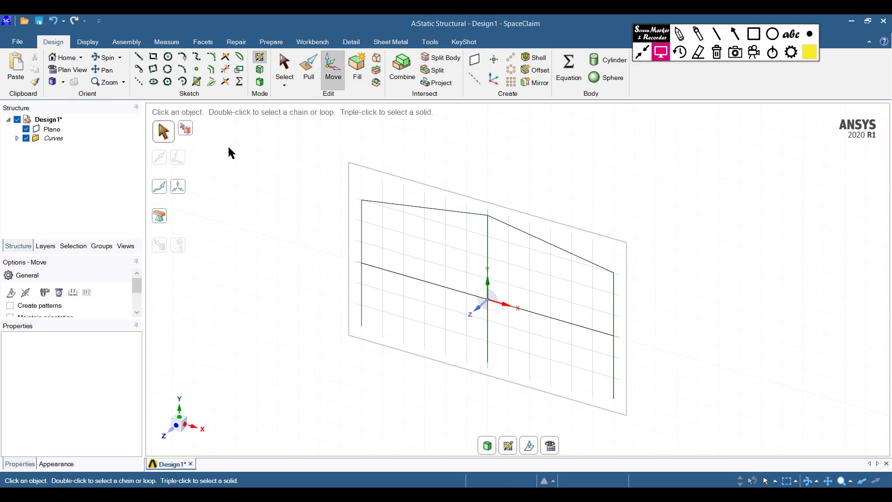
pyautogui.click(63, 130)
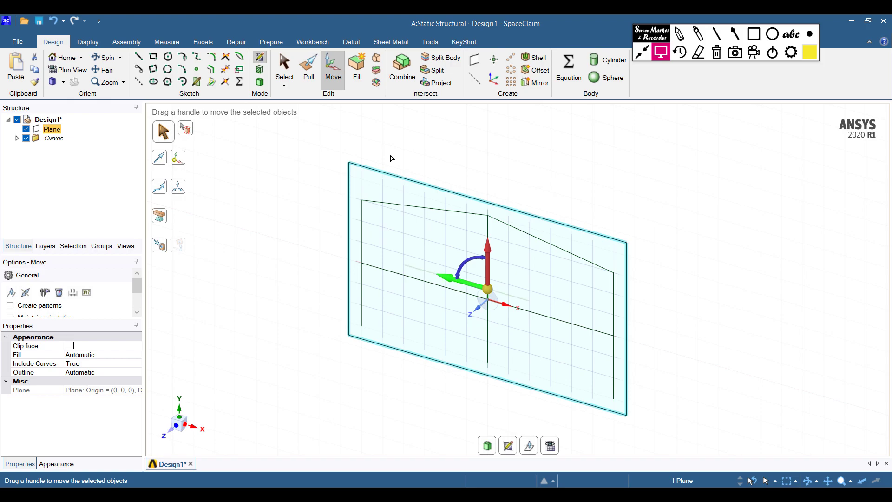
# Switch to 3D mode, move the new plane 3 m in the negative Z direction and end the Move tool
pyautogui.click(260, 83)
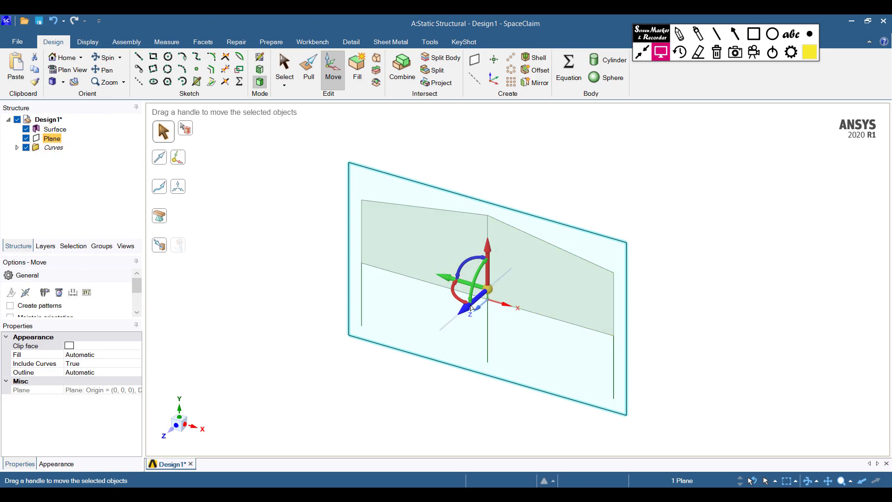
pyautogui.moveTo(496, 294); pyautogui.dragTo(523, 289)
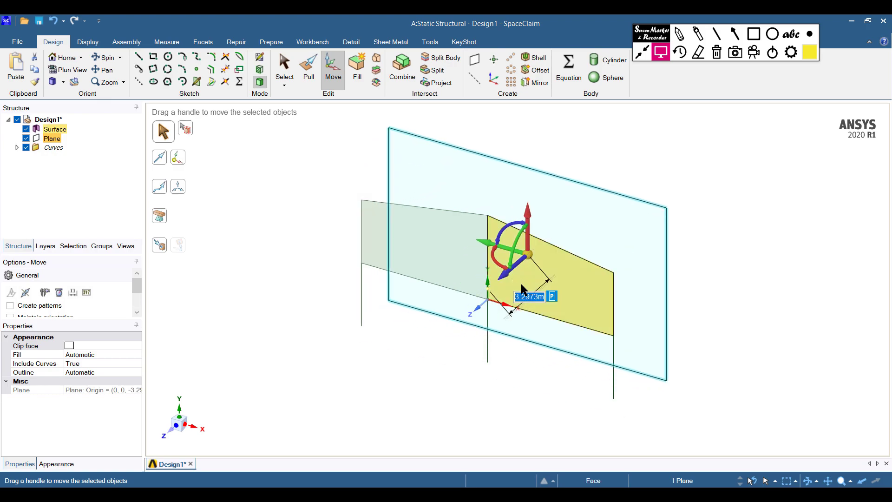
pyautogui.write('3')
pyautogui.press('Return')
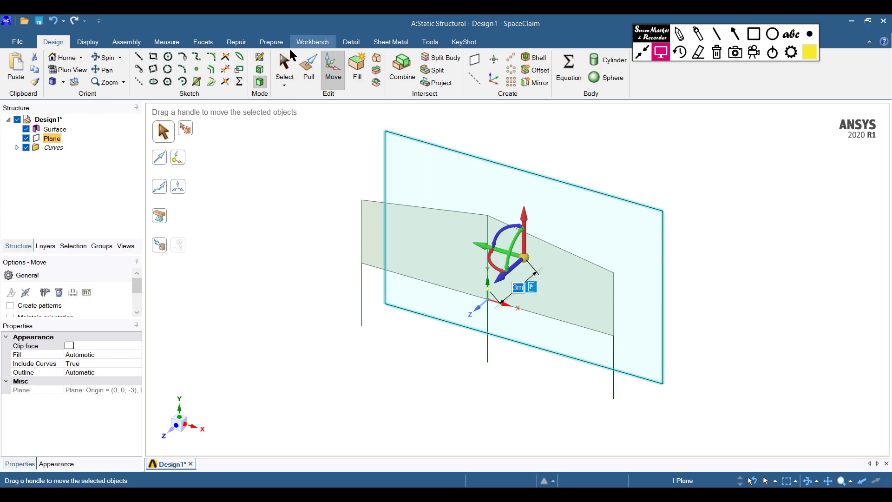
pyautogui.click(287, 69)
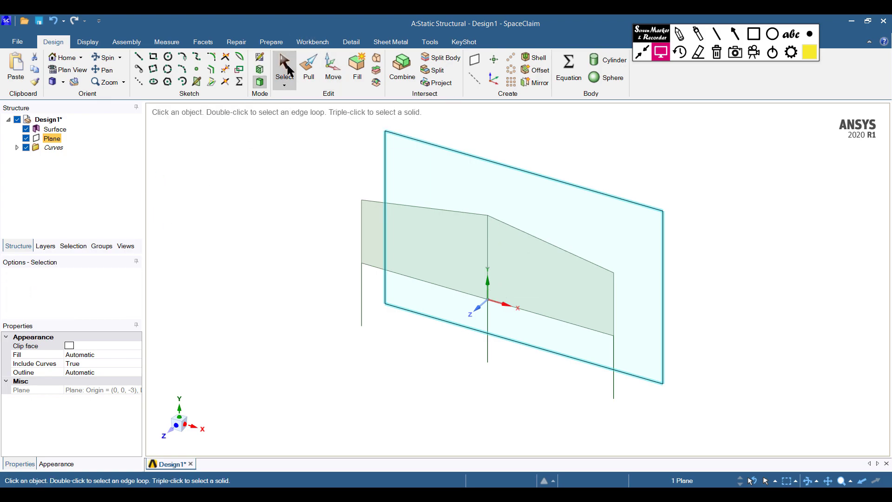
# Deselect the plane and open the frame surface's sketch for editing
pyautogui.click(370, 233)
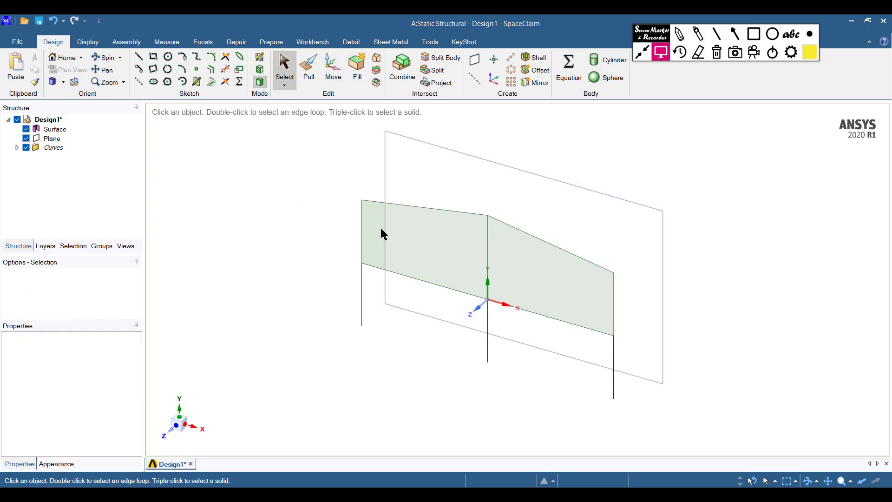
pyautogui.click(472, 214)
pyautogui.press('Escape')
pyautogui.click(563, 288)
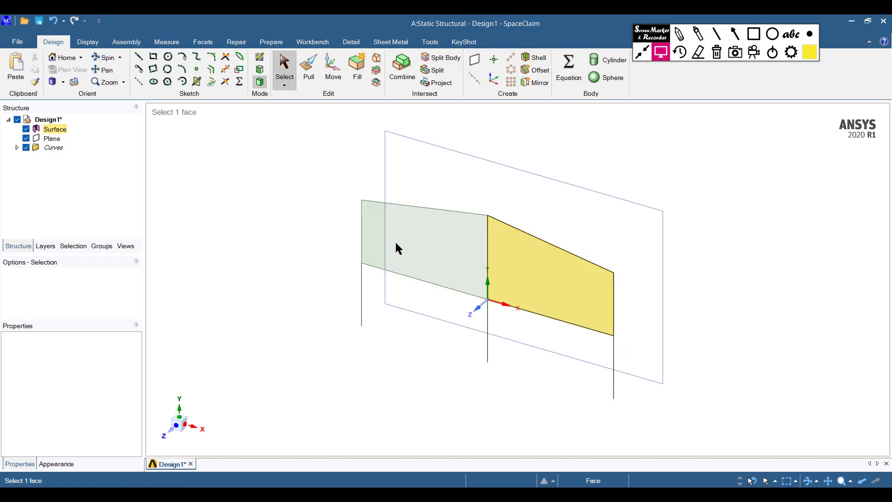
pyautogui.rightClick(54, 131)
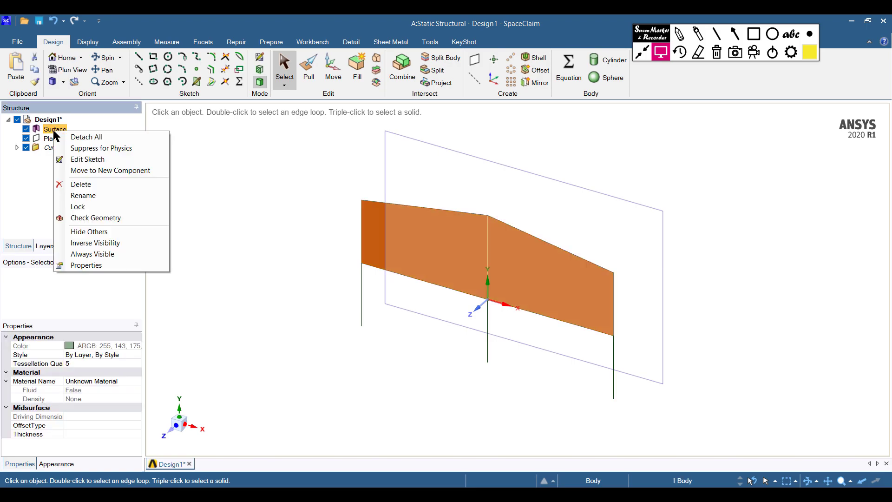
pyautogui.click(81, 159)
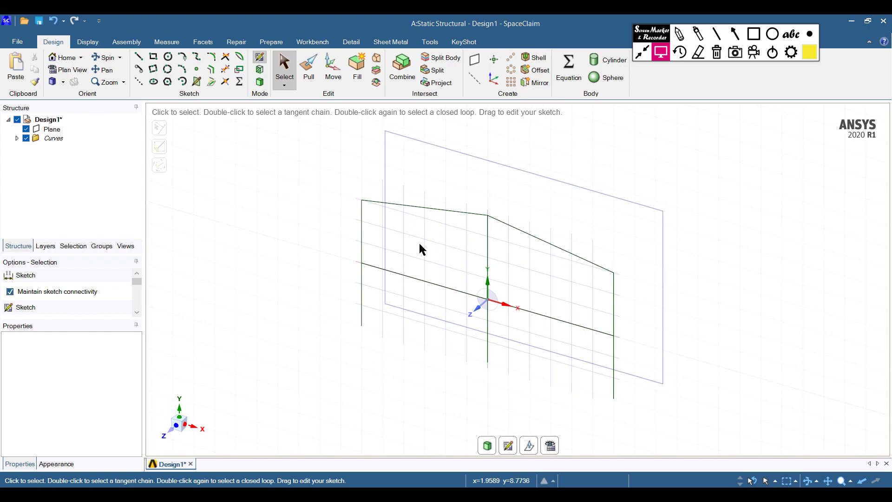
# Mirror all the frame's sketch curves about the offset plane to create the rear frame, and end the Mirror tool
pyautogui.click(538, 82)
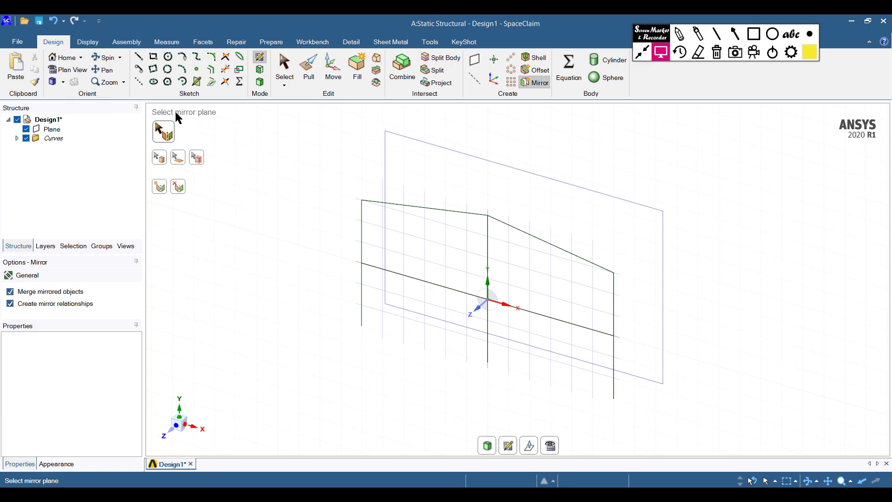
pyautogui.click(50, 130)
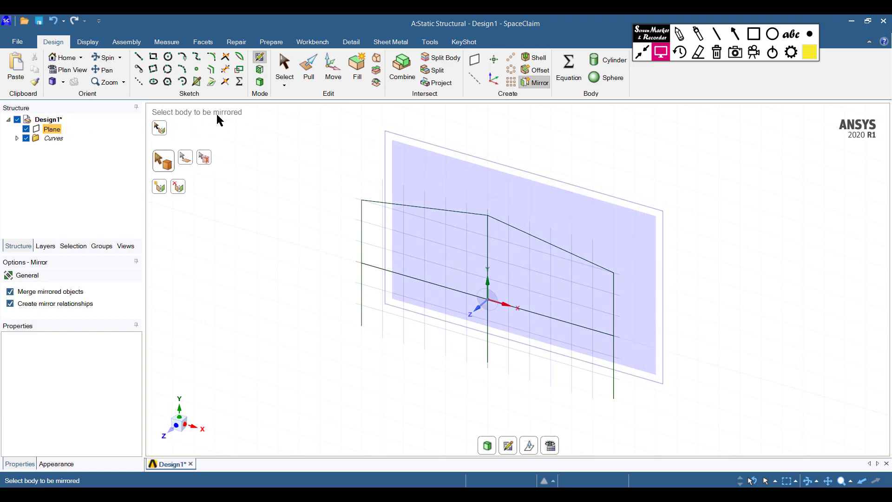
pyautogui.moveTo(327, 167)
pyautogui.mouseDown()
pyautogui.moveTo(604, 392)
pyautogui.moveTo(669, 418)
pyautogui.moveTo(665, 426)
pyautogui.mouseUp()
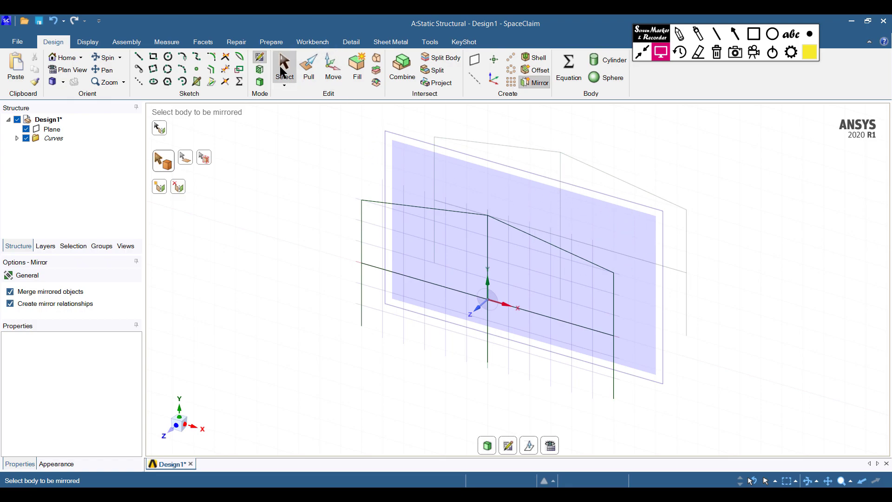
pyautogui.click(282, 71)
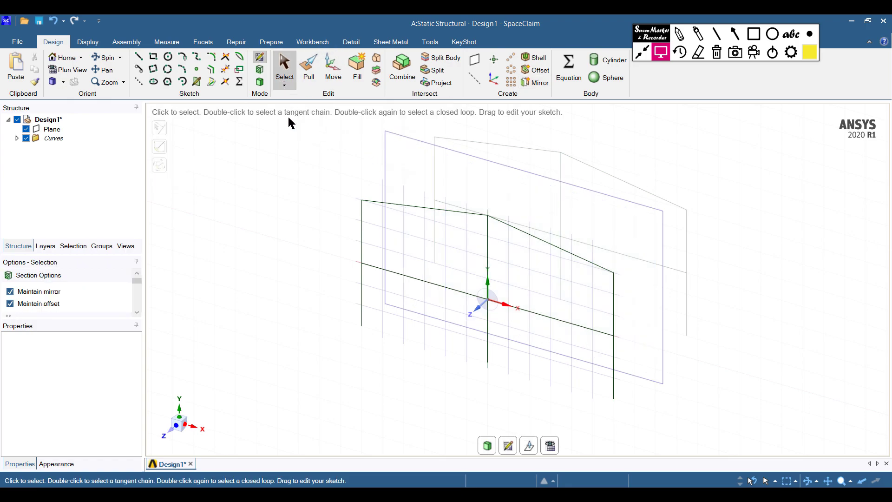
# Hide the mirror plane and dismiss the physics suppression tip
pyautogui.click(51, 129)
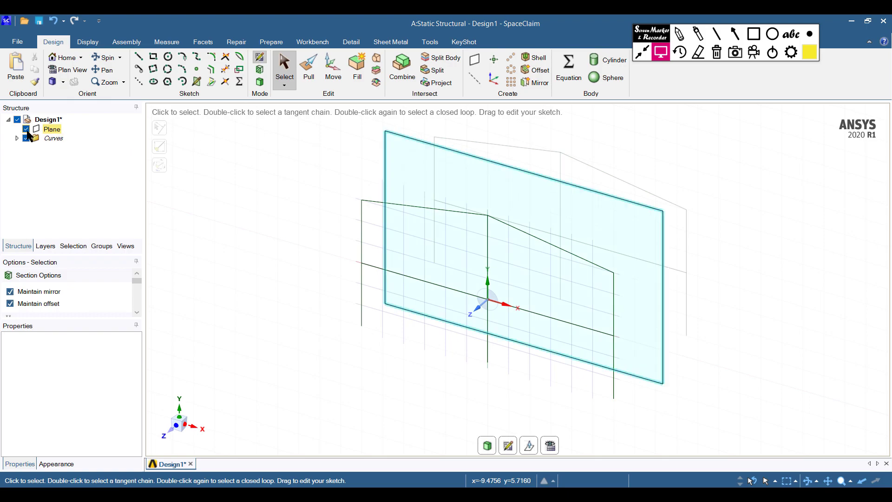
pyautogui.click(26, 130)
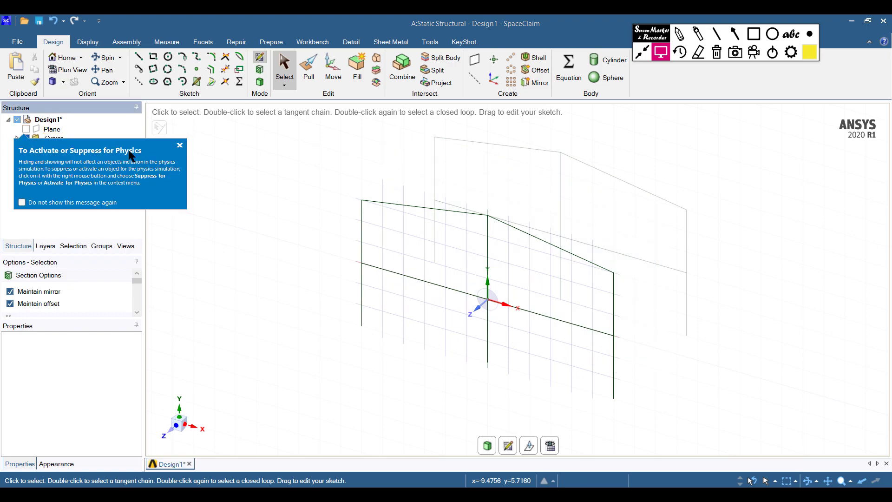
pyautogui.click(180, 146)
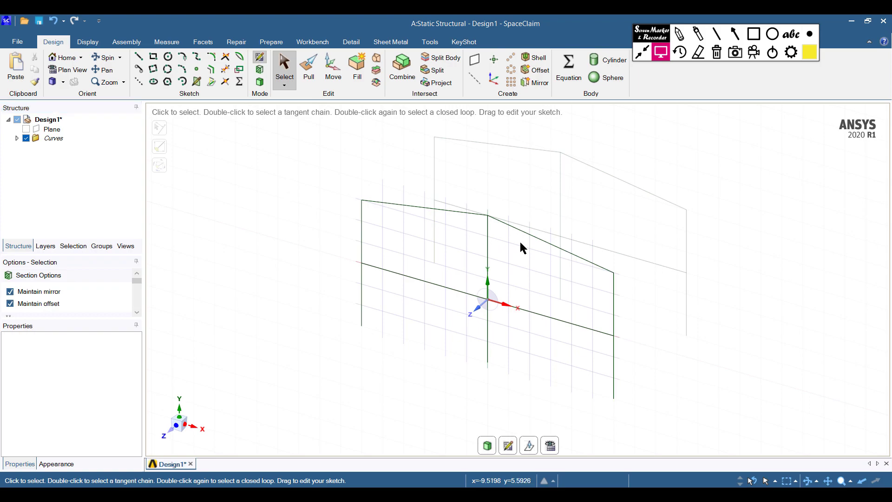
pyautogui.click(487, 240)
pyautogui.click(510, 248)
# Switch to the Beams and Frams.png image, highlight the roof and second-floor beams connecting the front and rear frames, and clear the markings
pyautogui.moveTo(441, 493)
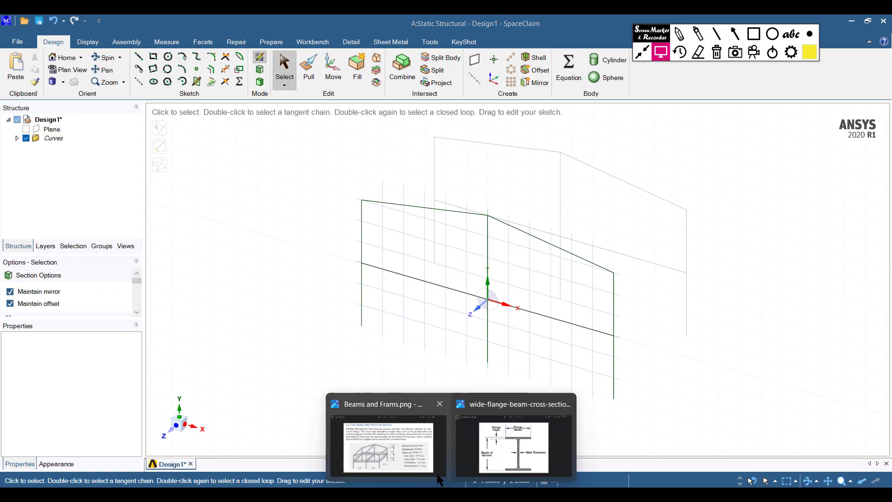
pyautogui.click(390, 437)
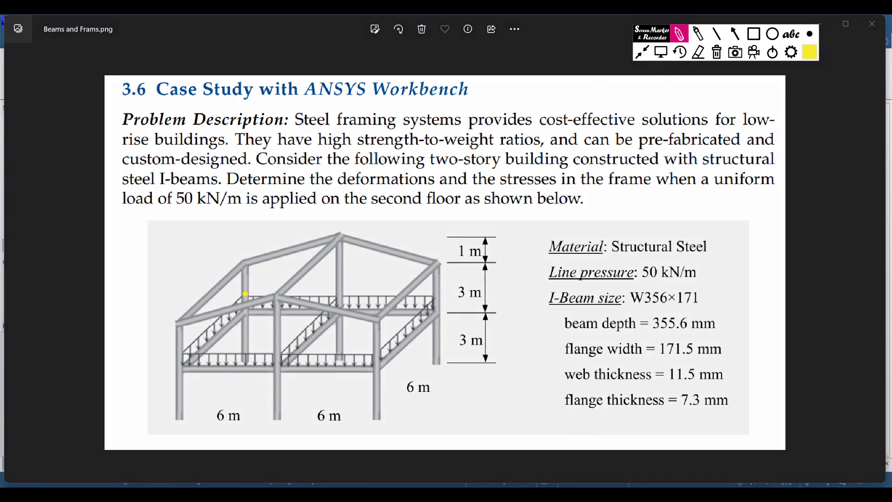
pyautogui.moveTo(187, 316); pyautogui.dragTo(239, 261)
pyautogui.moveTo(281, 294); pyautogui.dragTo(339, 241)
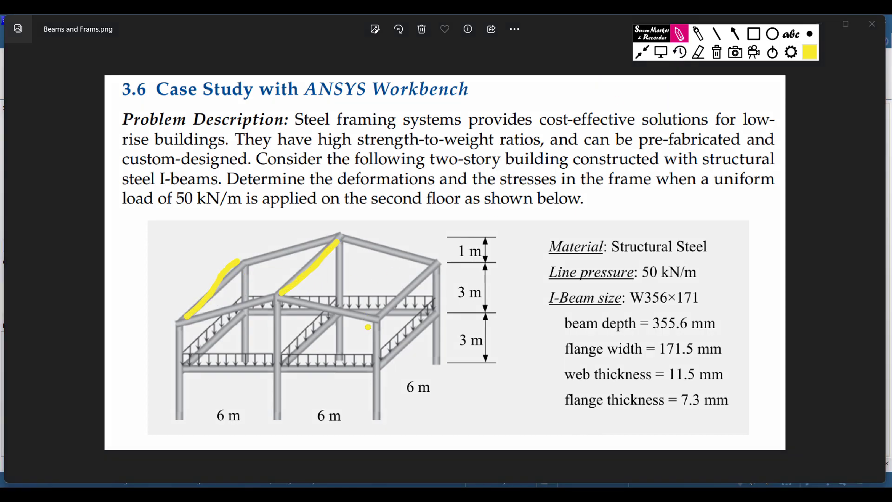
pyautogui.moveTo(380, 323); pyautogui.dragTo(447, 266)
pyautogui.moveTo(386, 358); pyautogui.dragTo(449, 299)
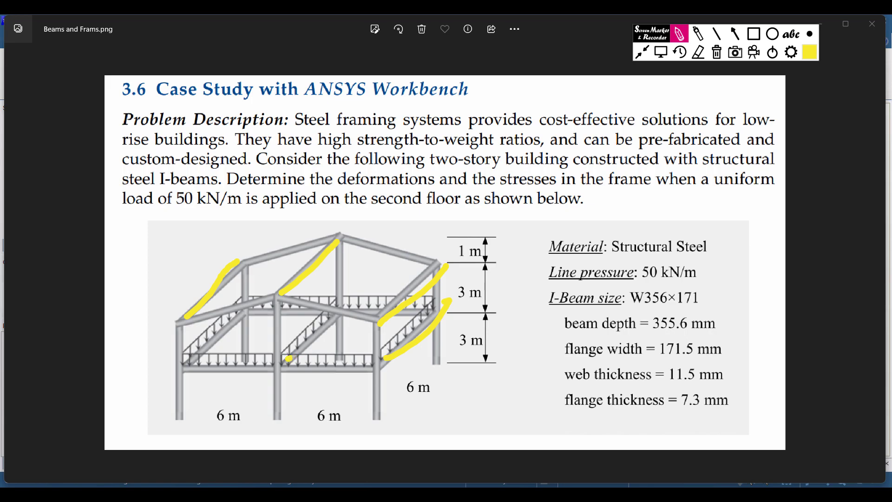
pyautogui.moveTo(289, 359); pyautogui.dragTo(354, 309)
pyautogui.moveTo(186, 364); pyautogui.dragTo(264, 302)
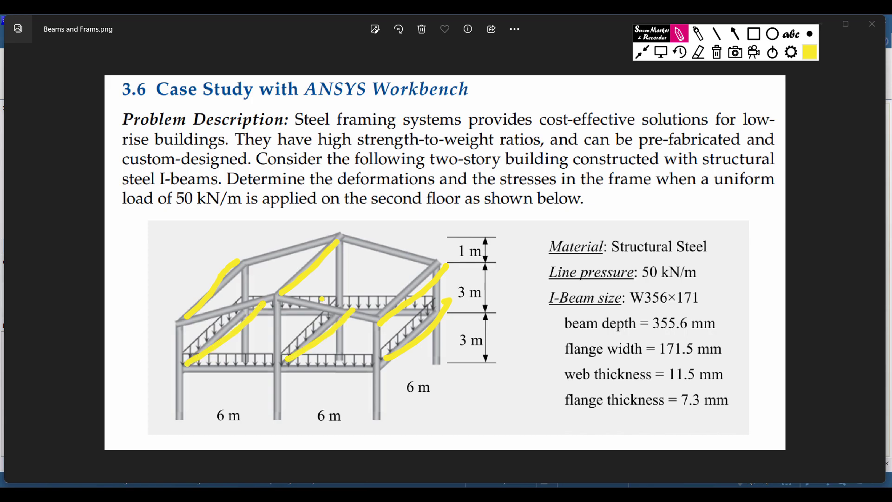
pyautogui.click(717, 52)
pyautogui.click(661, 53)
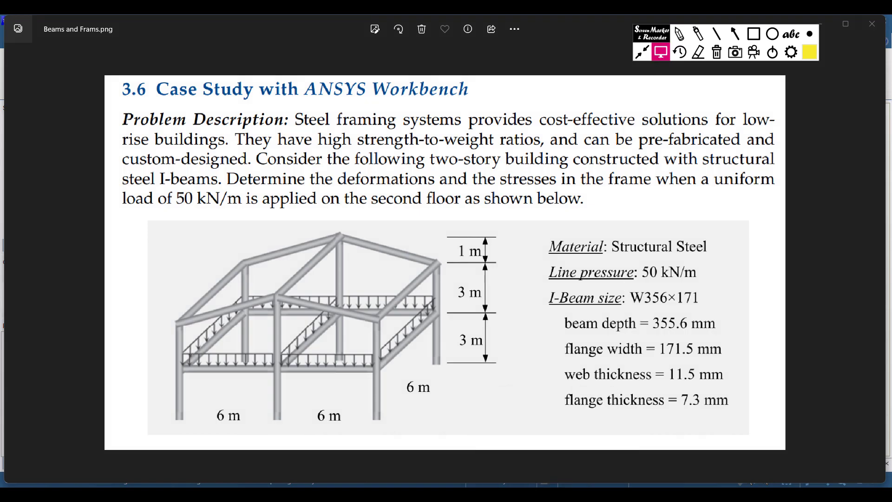
# Switch back to SpaceClaim, start the Line tool and return to 3D mode
pyautogui.hotkey('alt', 'Tab')
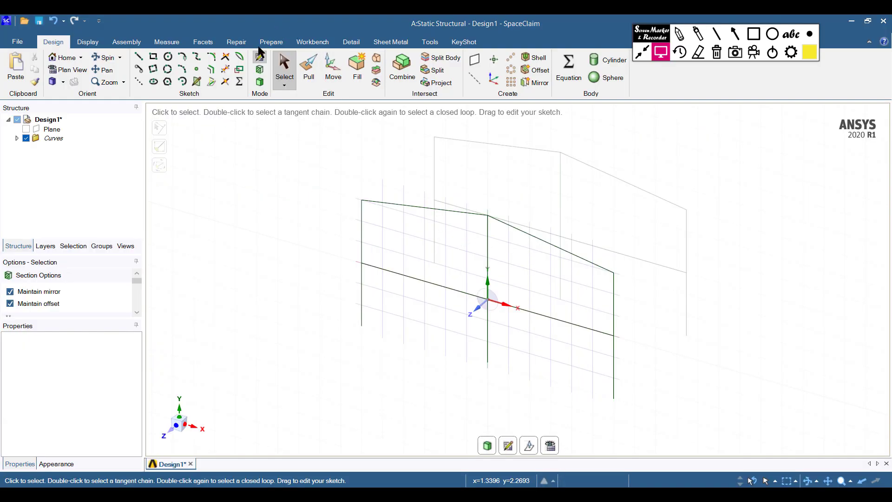
pyautogui.click(138, 56)
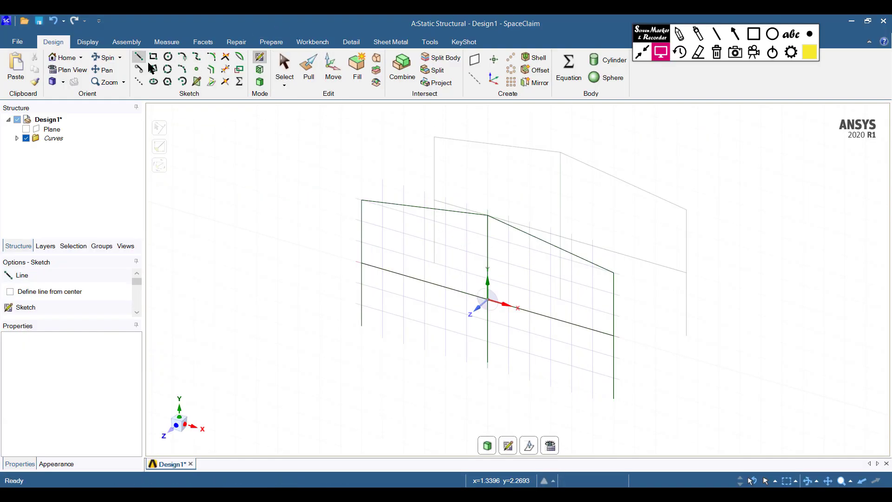
pyautogui.click(260, 83)
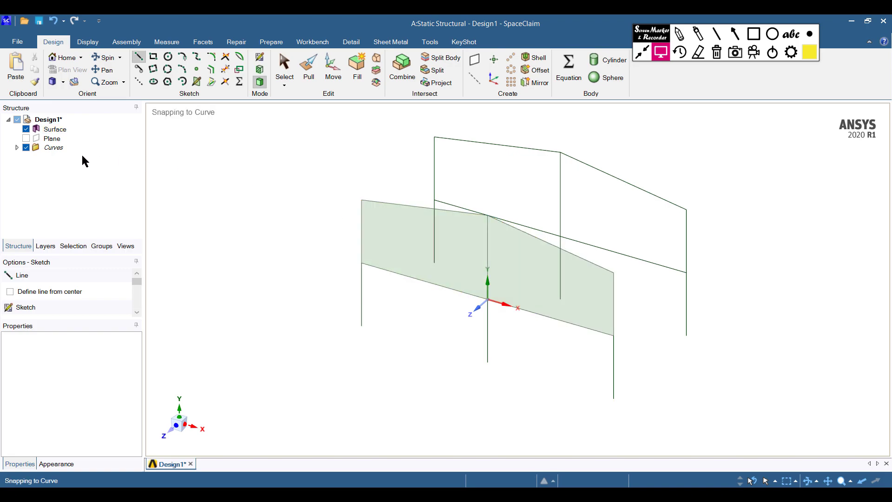
pyautogui.click(54, 129)
pyautogui.rightClick(58, 130)
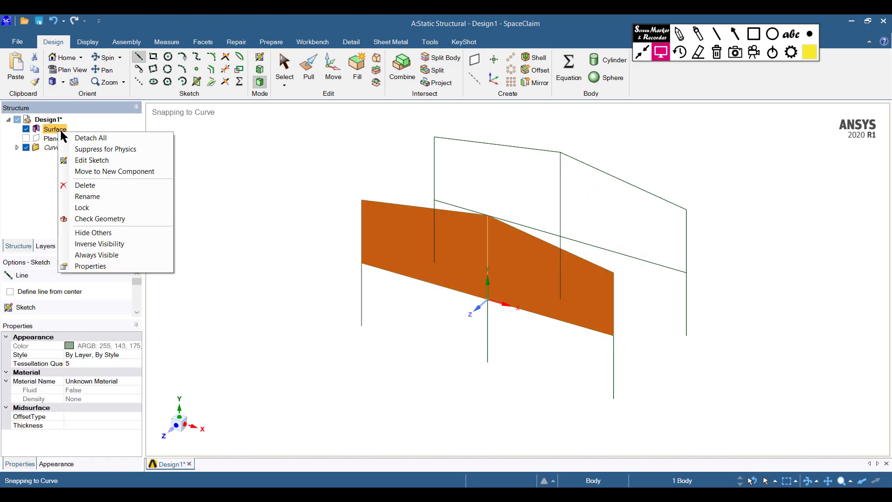
pyautogui.click(87, 160)
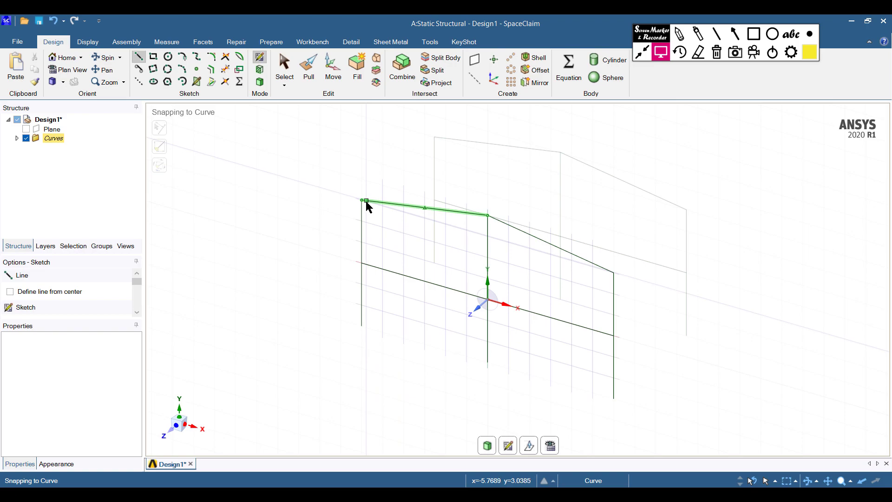
pyautogui.click(259, 84)
# Draw lines joining the front and rear frames' outer columns on the negative X side, at the eave and at second-floor level
pyautogui.click(369, 198)
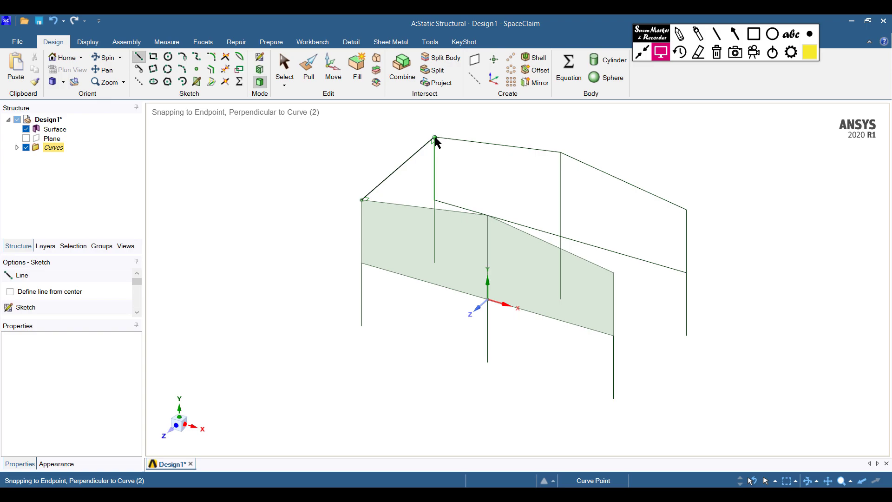
pyautogui.click(435, 138)
pyautogui.press('Escape')
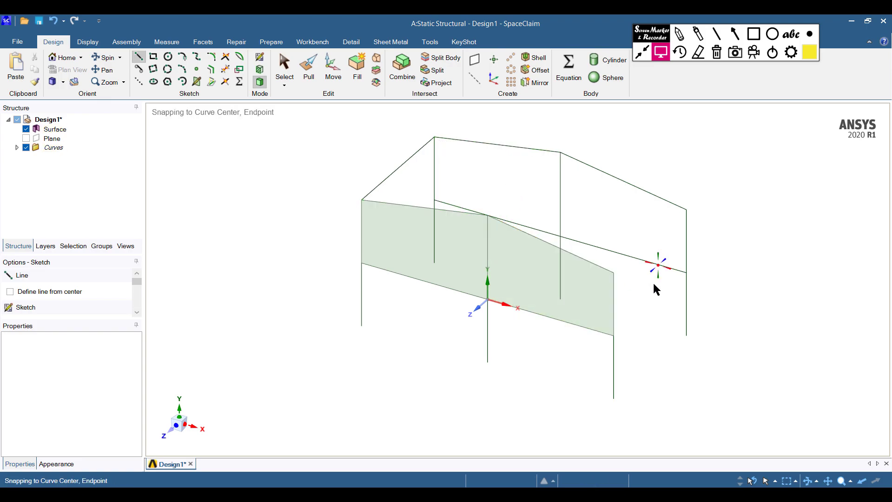
pyautogui.click(363, 263)
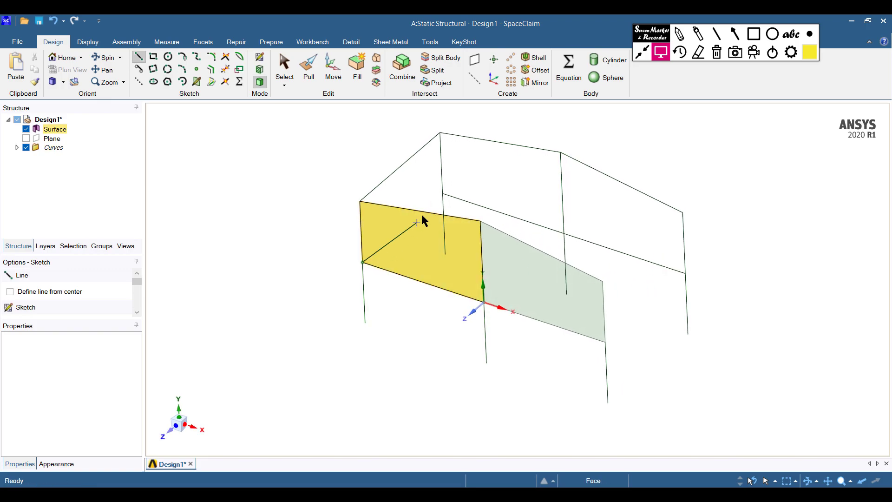
pyautogui.click(443, 194)
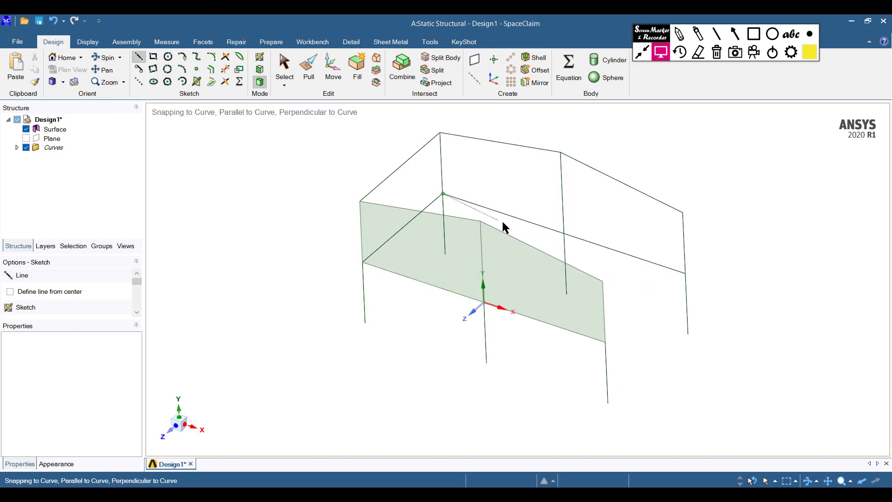
pyautogui.press('Escape')
# Draw lines joining the front and rear frames' middle columns at the roof peak and at second-floor level
pyautogui.click(481, 222)
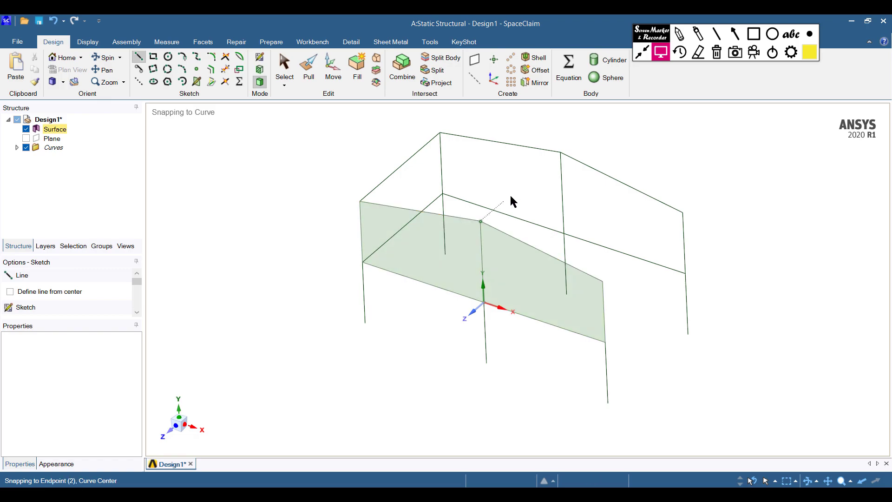
pyautogui.click(560, 153)
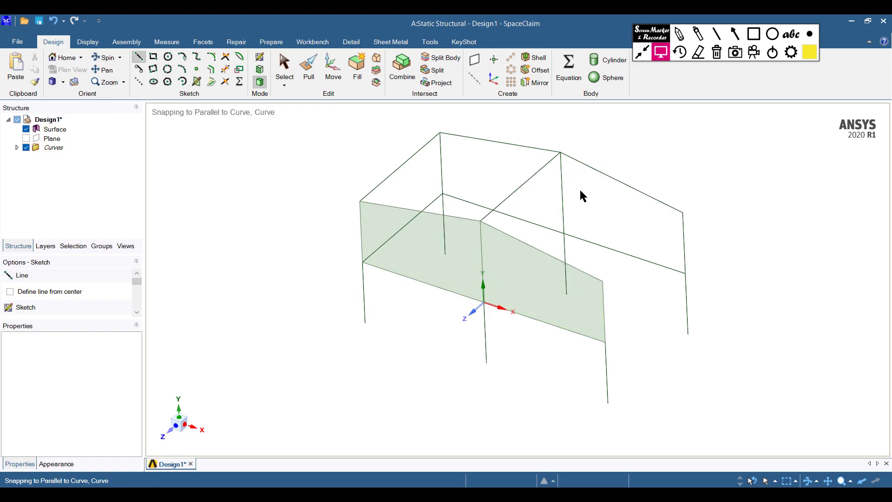
pyautogui.click(484, 303)
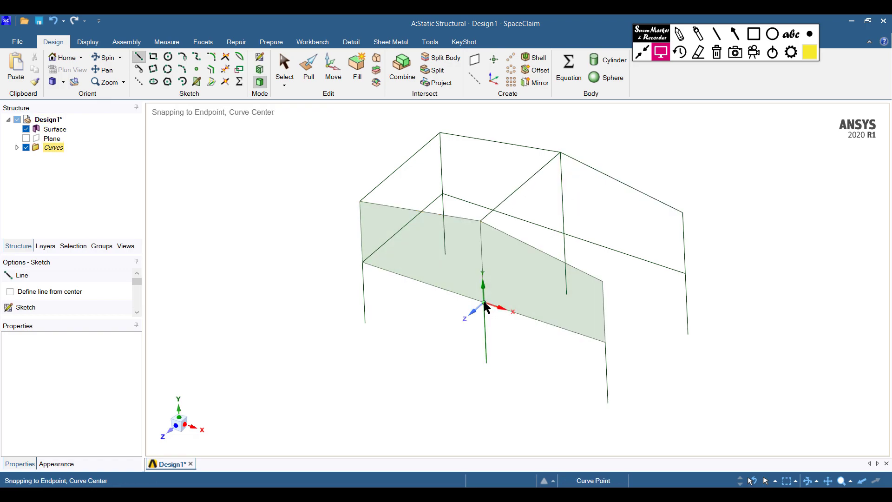
pyautogui.click(567, 234)
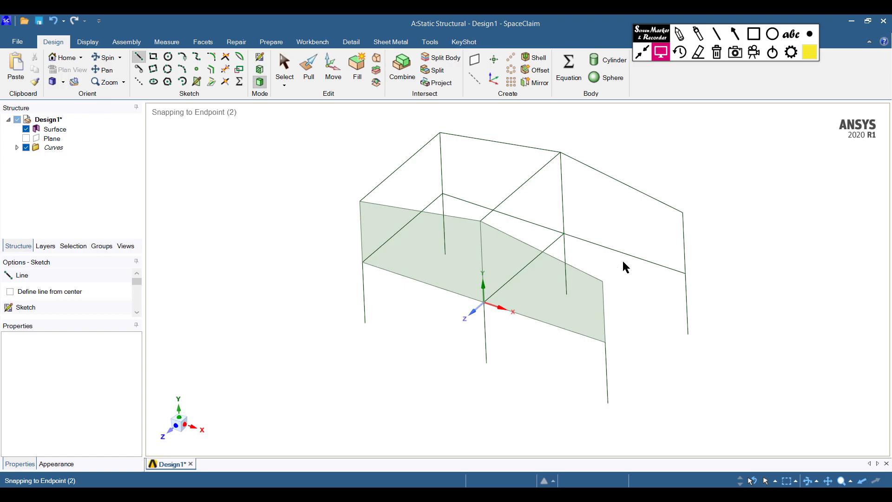
# Draw lines joining the outer columns on the positive X side at the eave and second-floor level, and end the Line tool
pyautogui.click(603, 282)
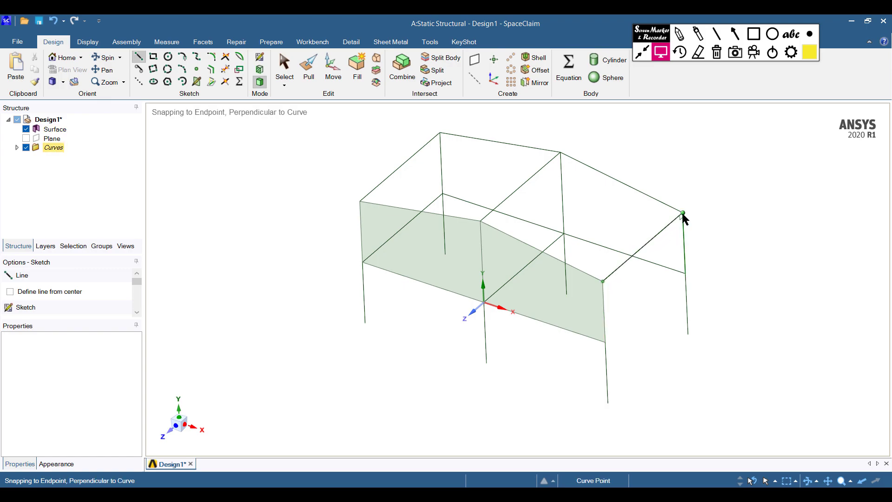
pyautogui.click(682, 213)
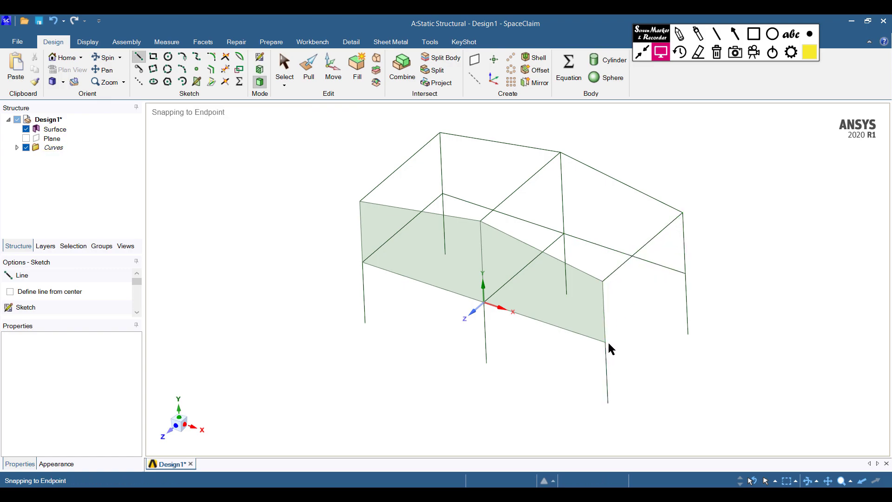
pyautogui.click(685, 275)
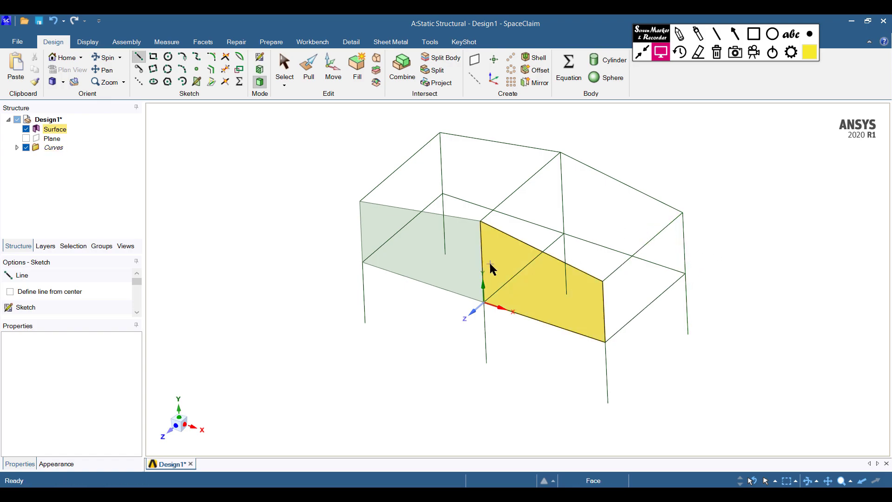
pyautogui.click(284, 70)
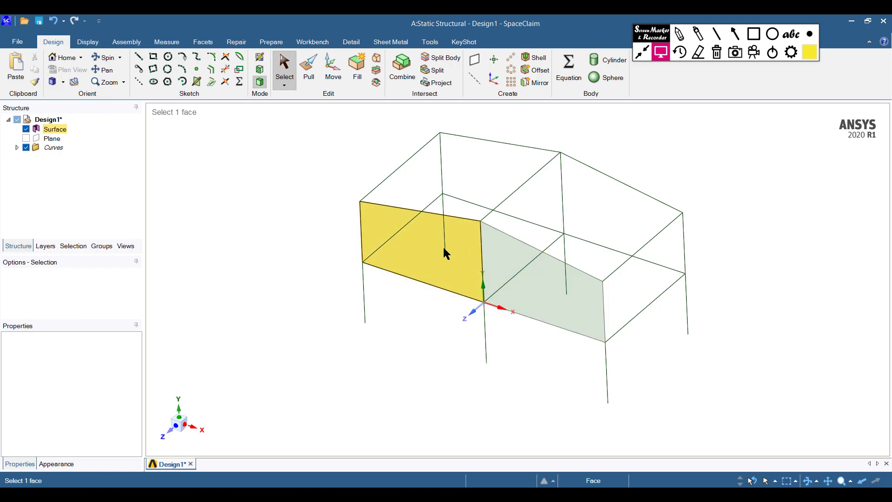
pyautogui.click(476, 247)
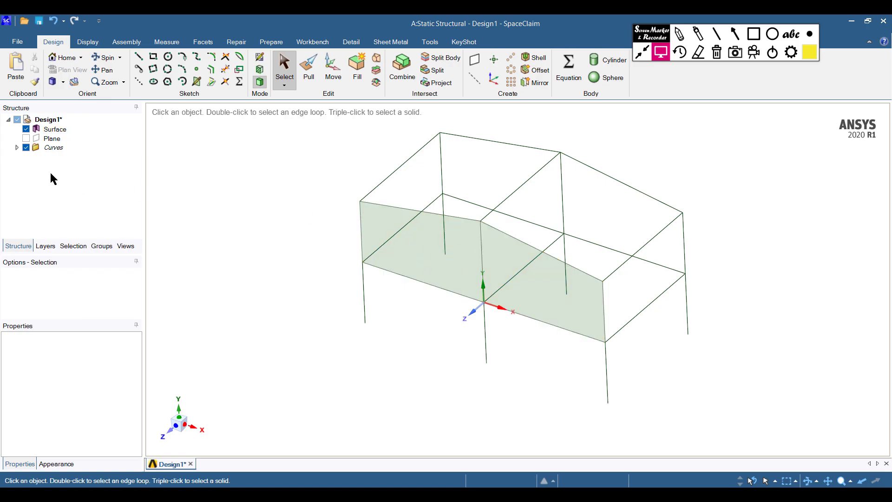
# Delete the surface body from the structure, keeping the frame curves, and return to the home view
pyautogui.click(52, 130)
pyautogui.rightClick(47, 128)
pyautogui.click(82, 155)
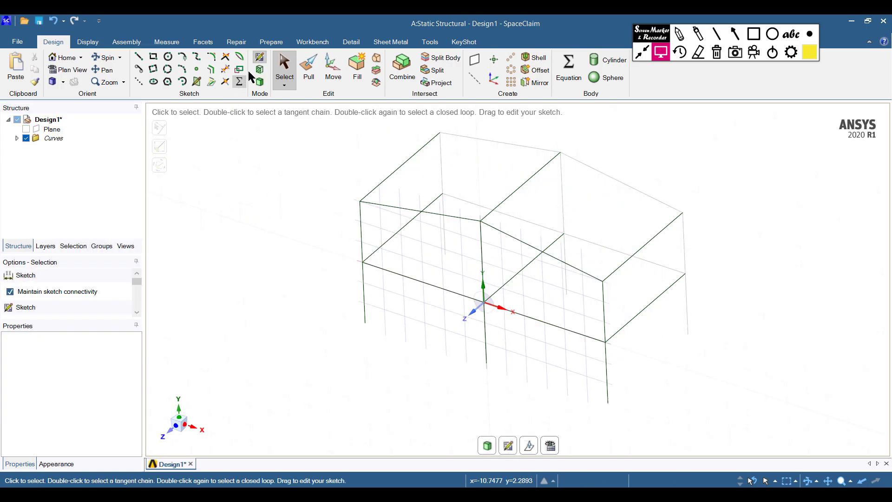
pyautogui.click(63, 57)
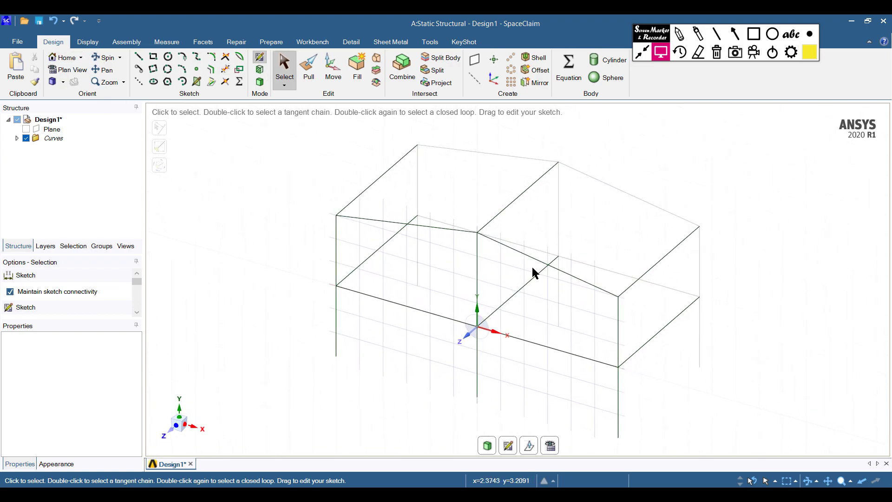
pyautogui.scroll(-1, 532, 266)
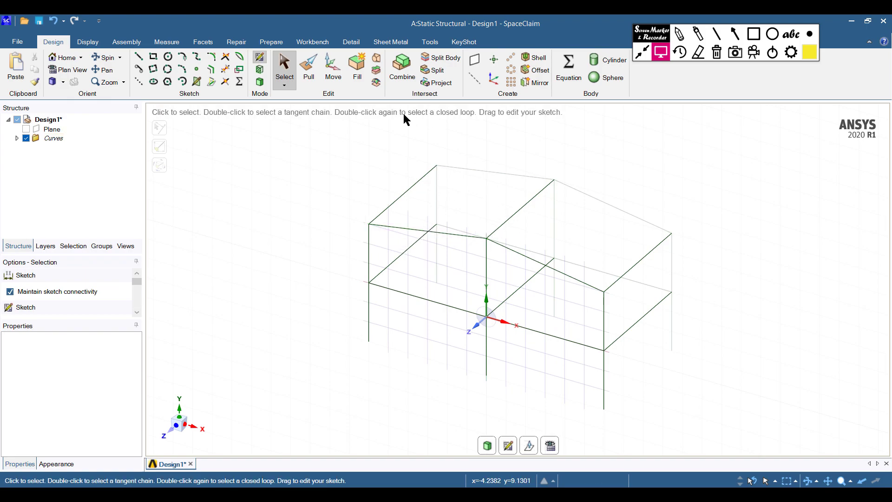
pyautogui.click(486, 260)
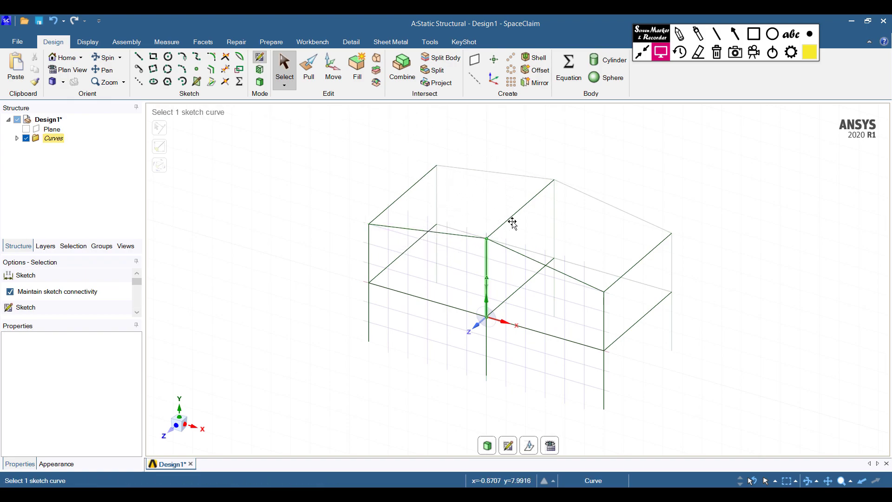
pyautogui.click(467, 227)
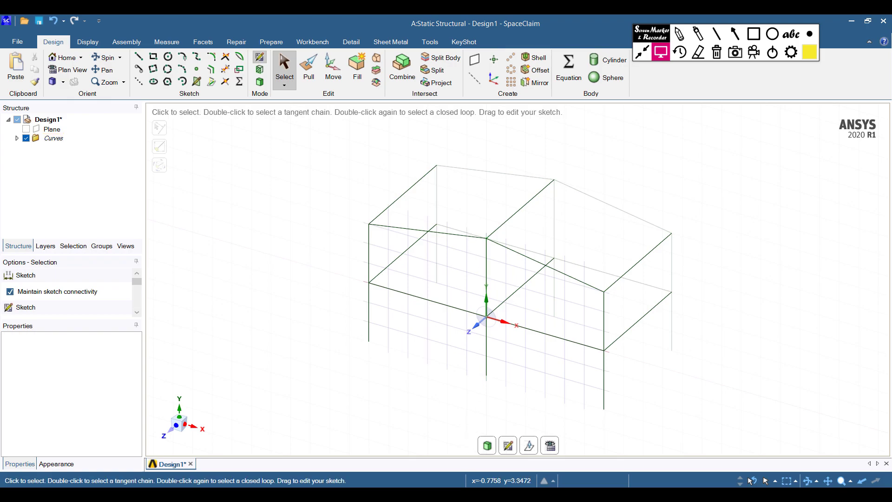
# Check the I-beam specification in Beams and Frams.png, return to SpaceClaim and add an I-section profile from the beam profile library
pyautogui.moveTo(440, 482)
pyautogui.click(430, 458)
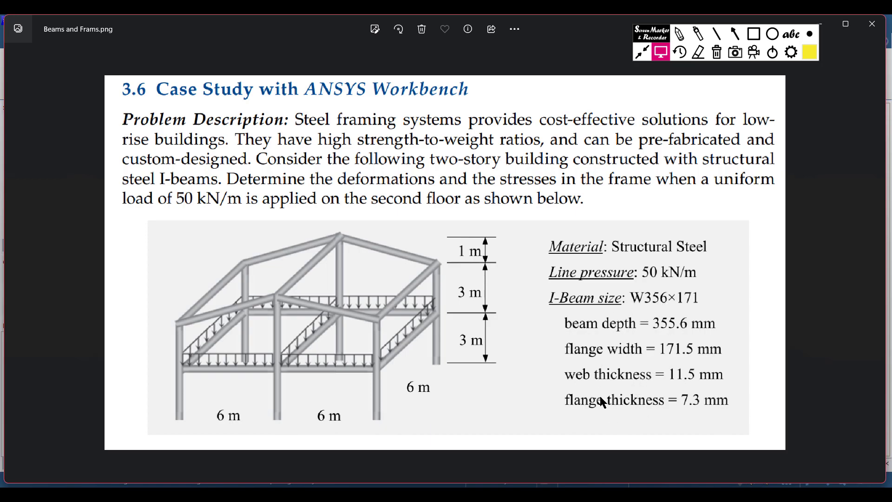
pyautogui.hotkey('alt', 'Tab')
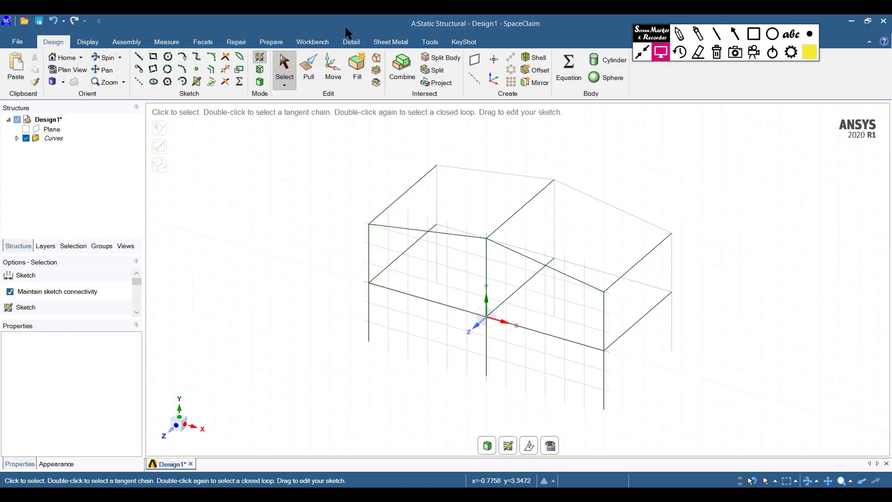
pyautogui.click(272, 42)
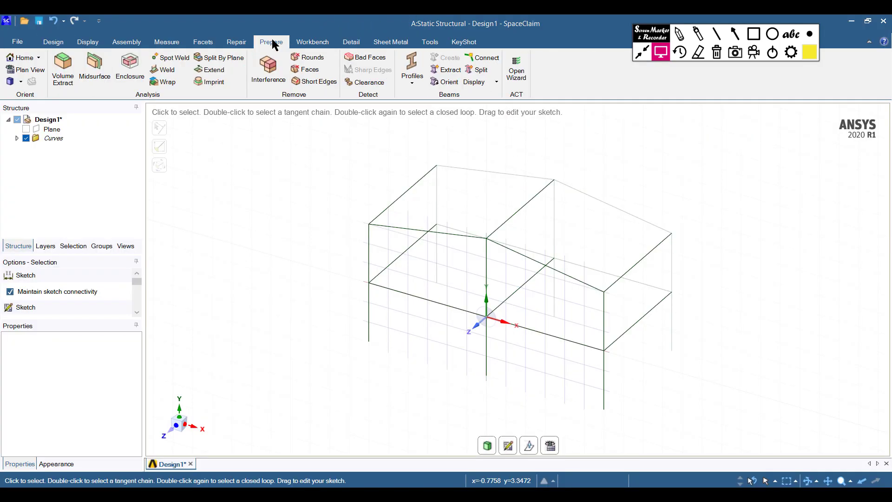
pyautogui.click(418, 85)
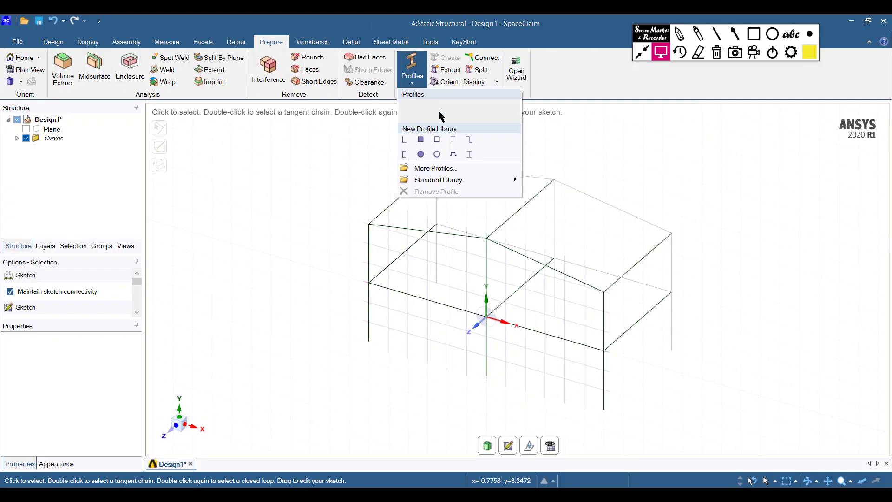
pyautogui.click(470, 155)
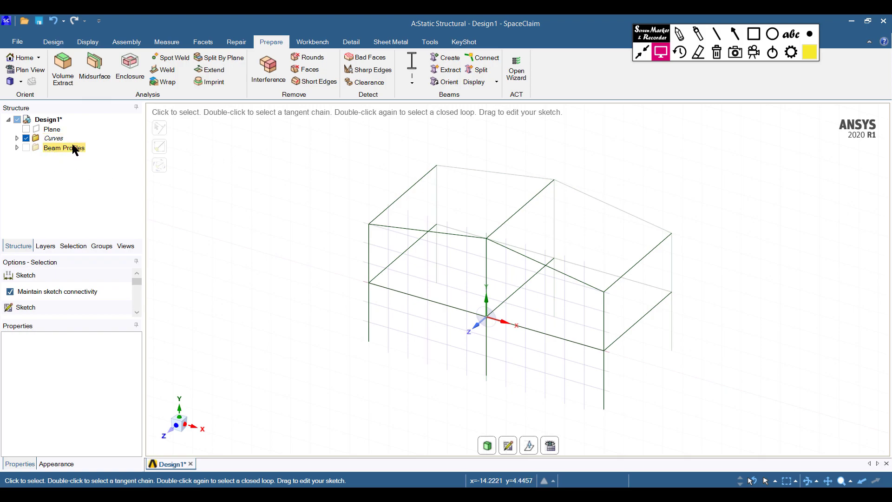
# Expand the beam profiles and open the I profile for editing
pyautogui.click(17, 148)
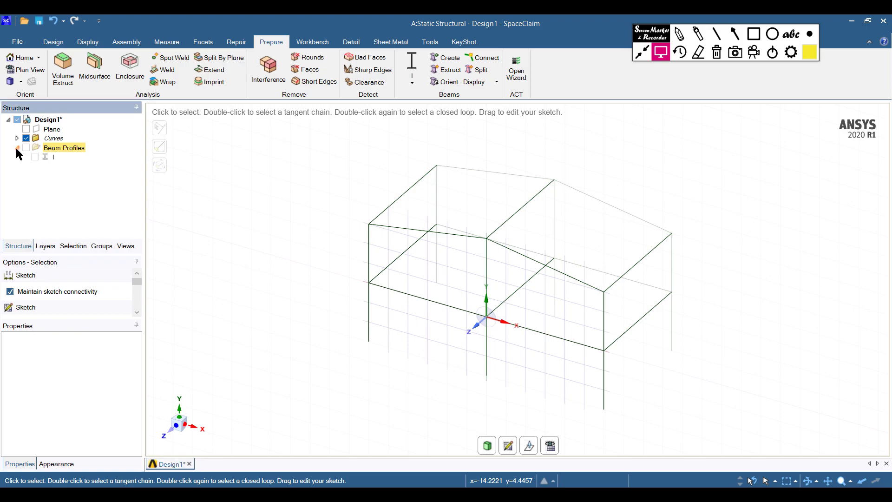
pyautogui.click(53, 159)
pyautogui.rightClick(53, 159)
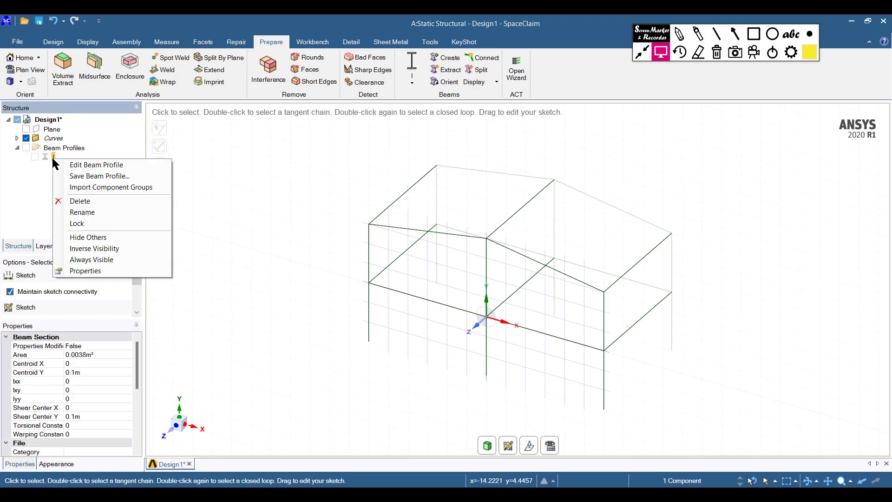
pyautogui.click(83, 166)
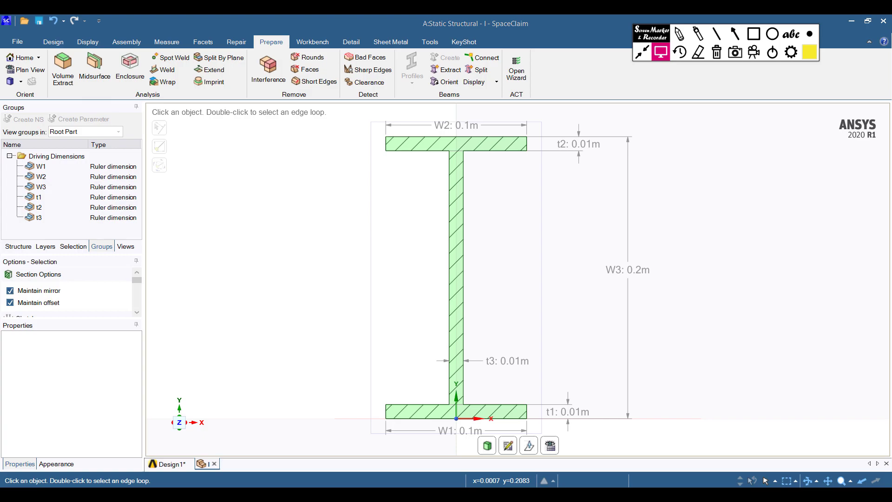
# Compare the profile's dimension labels with wide-flange-beam-cross-section.png and the I-beam sizes in Beams and Frams.png, and return to SpaceClaim
pyautogui.moveTo(450, 495)
pyautogui.click(514, 437)
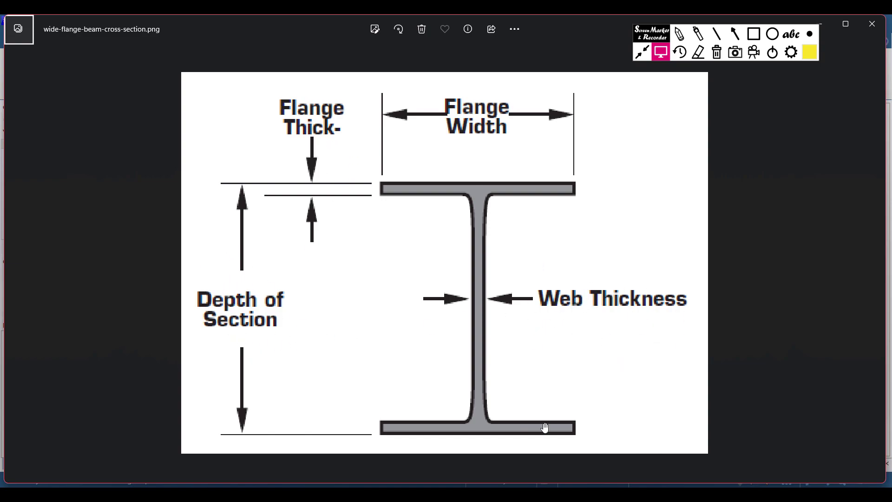
pyautogui.moveTo(553, 485)
pyautogui.click(553, 446)
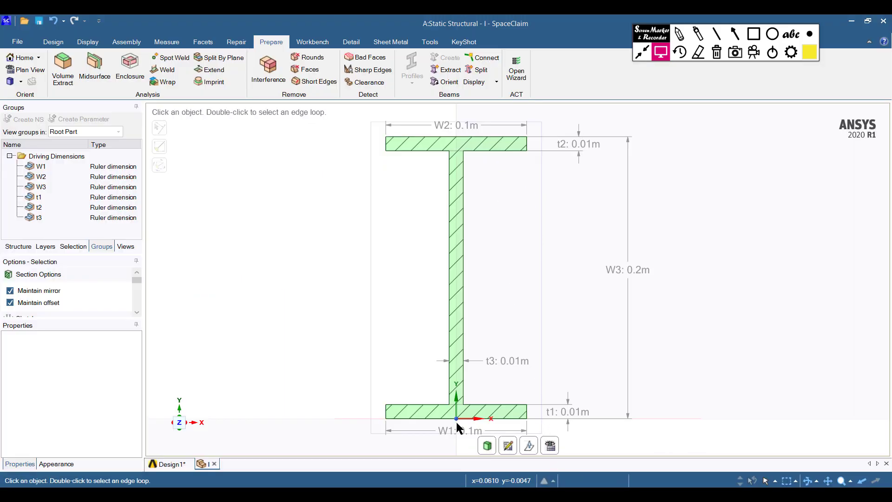
pyautogui.click(457, 423)
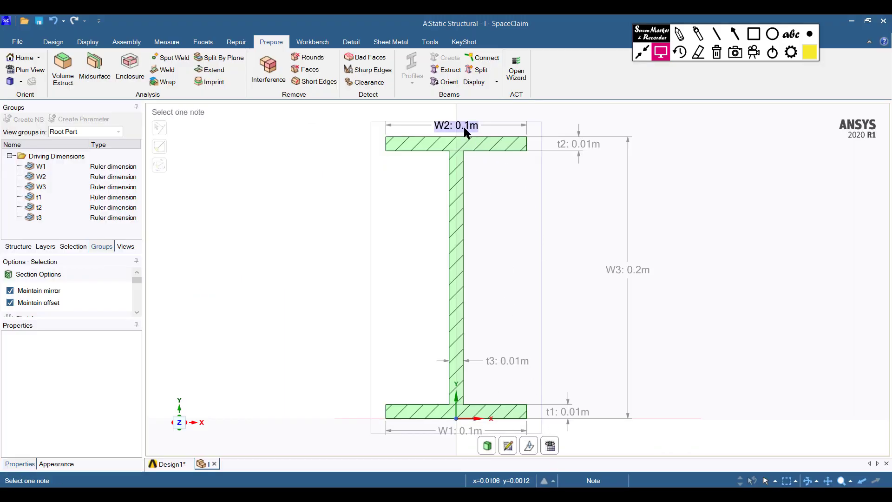
pyautogui.press('Escape')
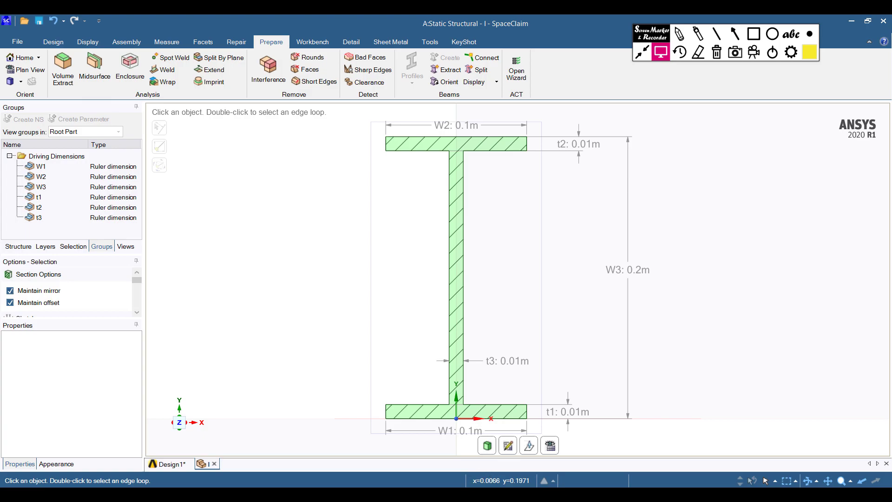
pyautogui.click(516, 433)
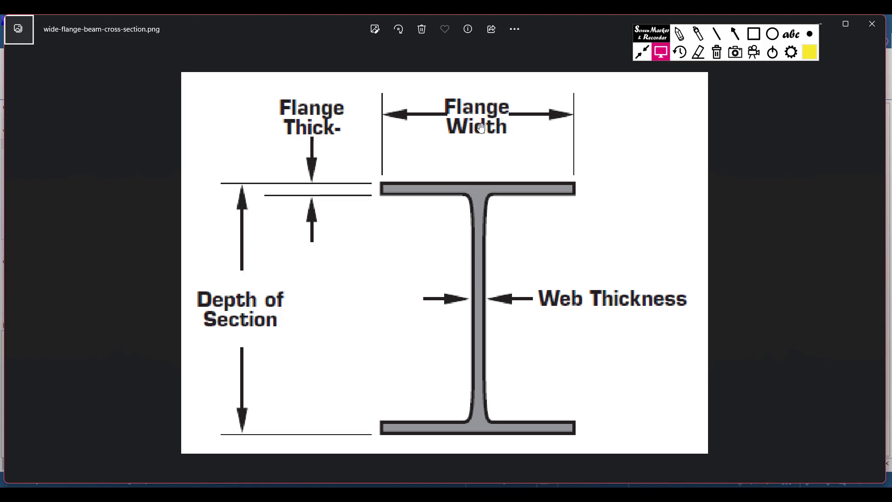
pyautogui.moveTo(421, 481)
pyautogui.click(422, 462)
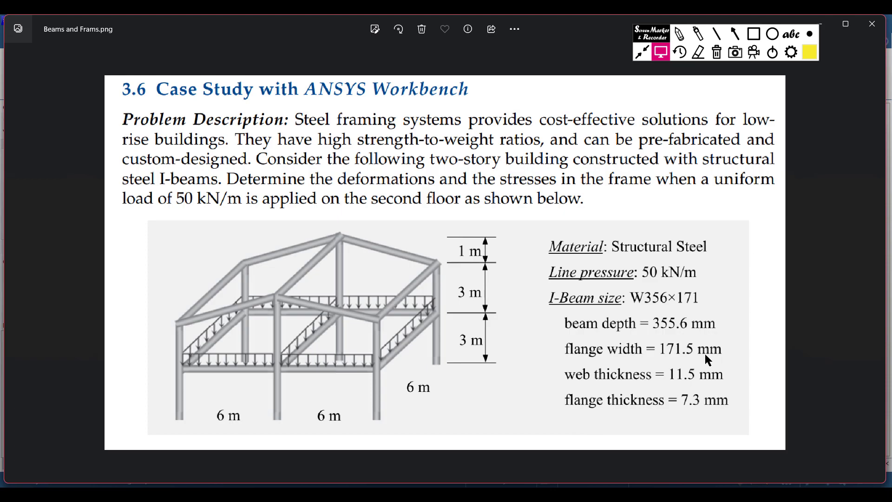
pyautogui.click(554, 432)
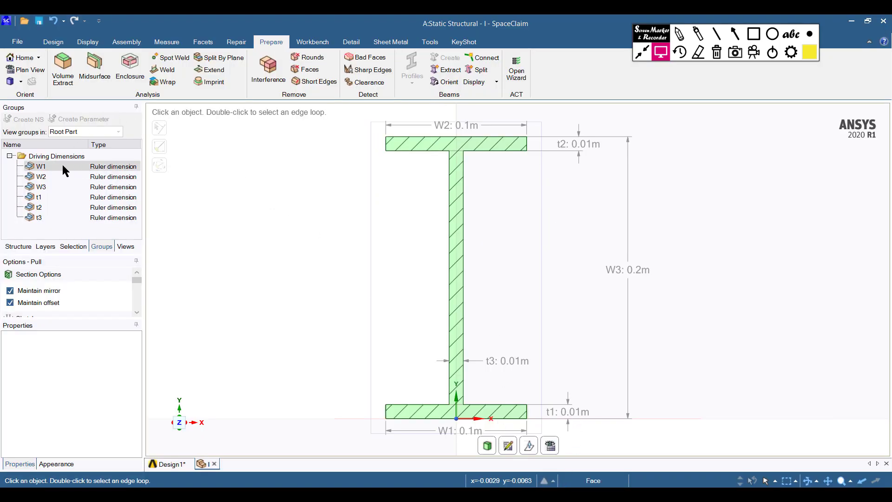
# Set both flange widths of the I profile, W1 and W2, to 0.1715 m
pyautogui.click(45, 170)
pyautogui.click(130, 173)
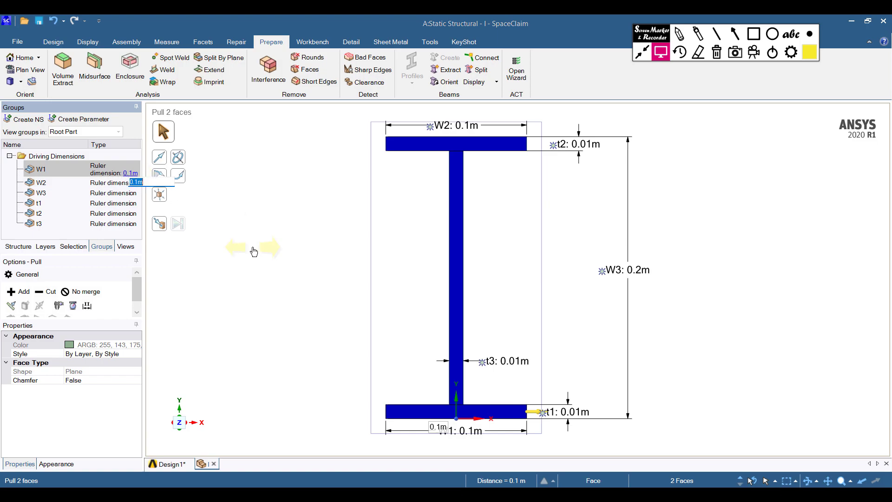
pyautogui.write('0.')
pyautogui.press('Return')
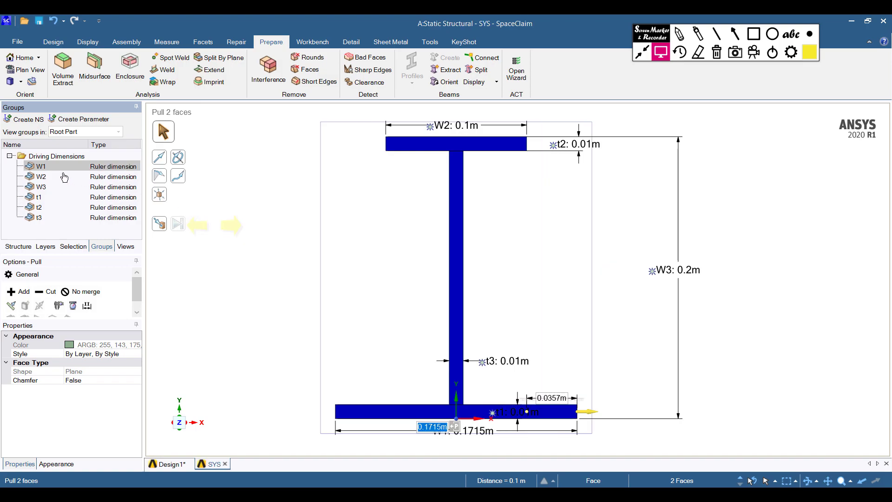
pyautogui.click(99, 182)
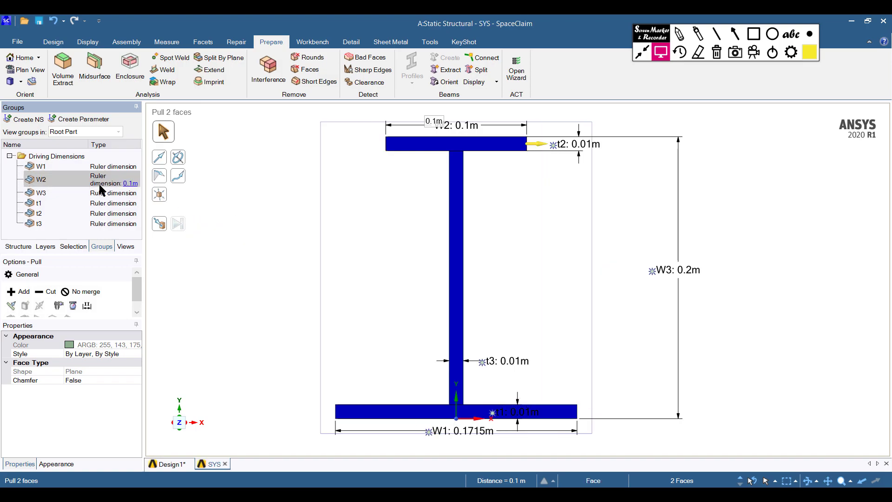
pyautogui.click(128, 184)
pyautogui.write('0.1715')
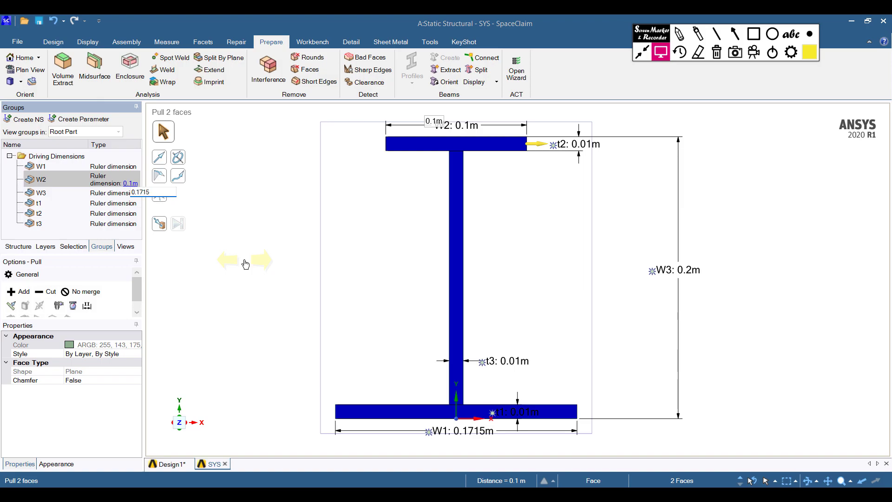
pyautogui.press('Return')
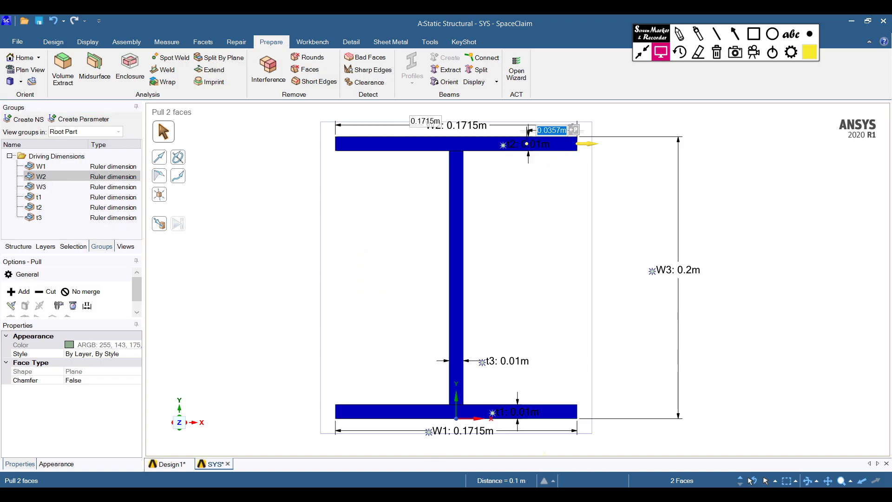
# Look up the flange thickness in the reference images and set the bottom flange thickness t1 to 0.0073 m in SpaceClaim
pyautogui.moveTo(450, 486)
pyautogui.click(516, 432)
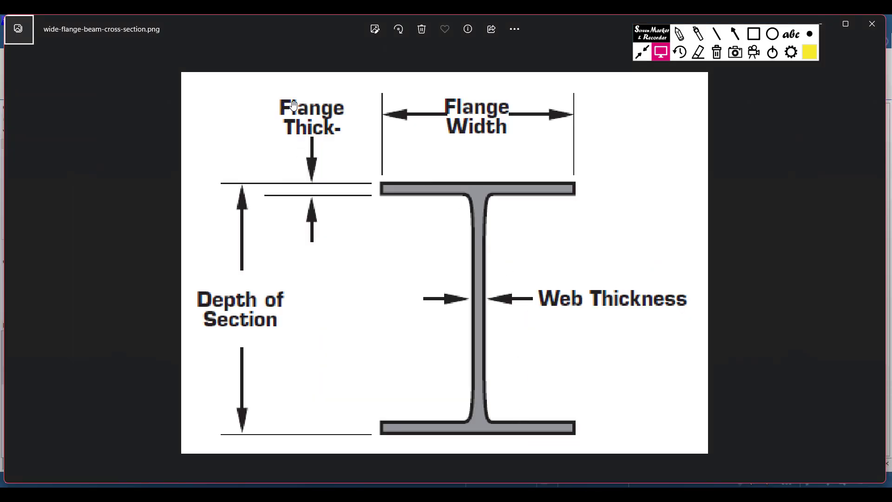
pyautogui.moveTo(450, 486)
pyautogui.click(392, 439)
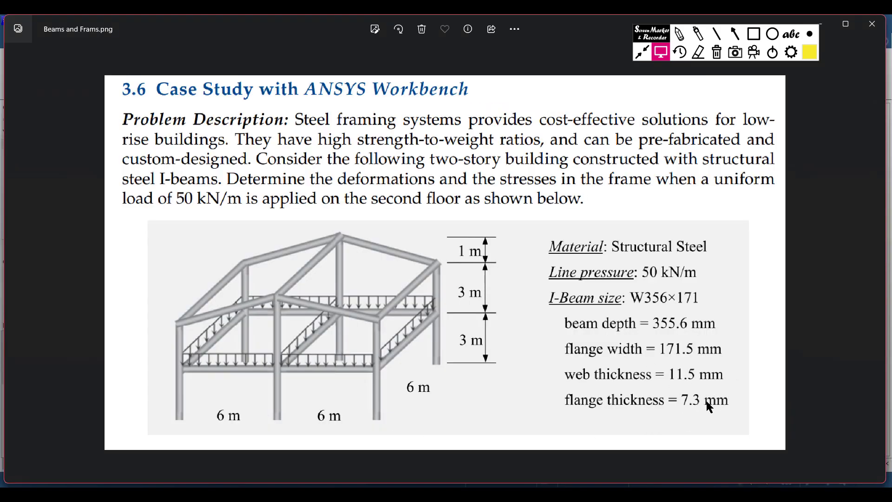
pyautogui.moveTo(554, 487)
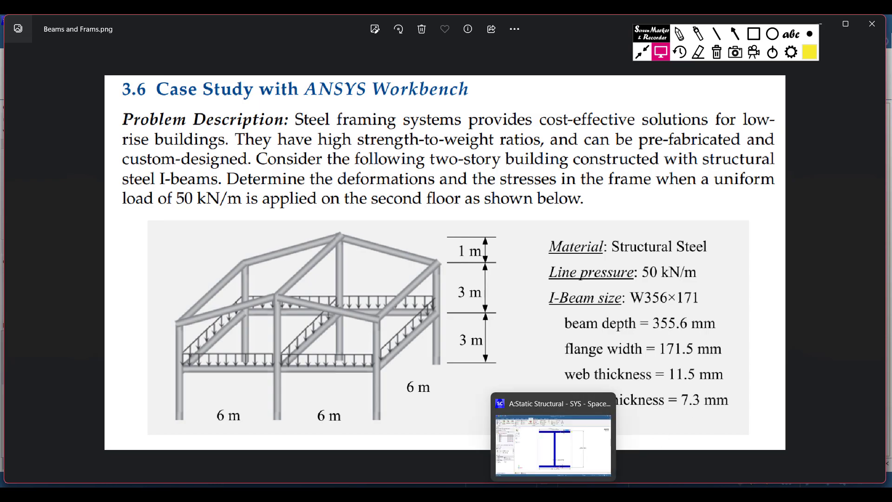
pyautogui.click(553, 446)
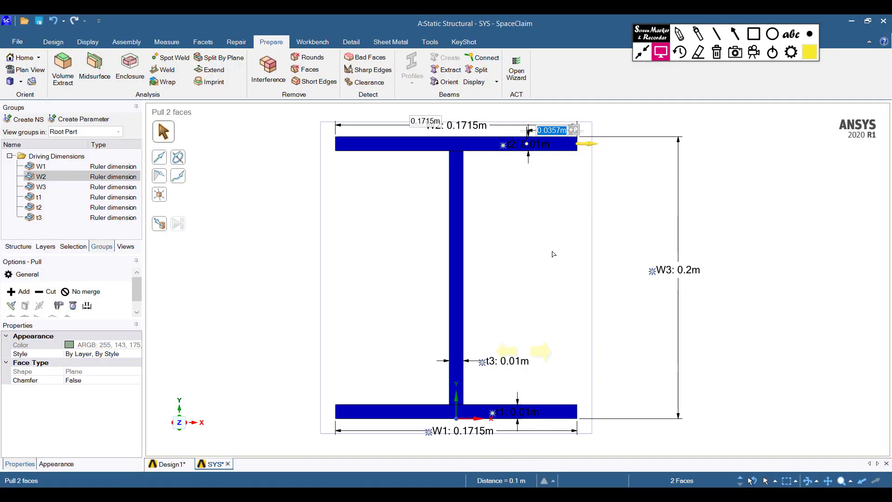
pyautogui.click(64, 196)
pyautogui.click(100, 212)
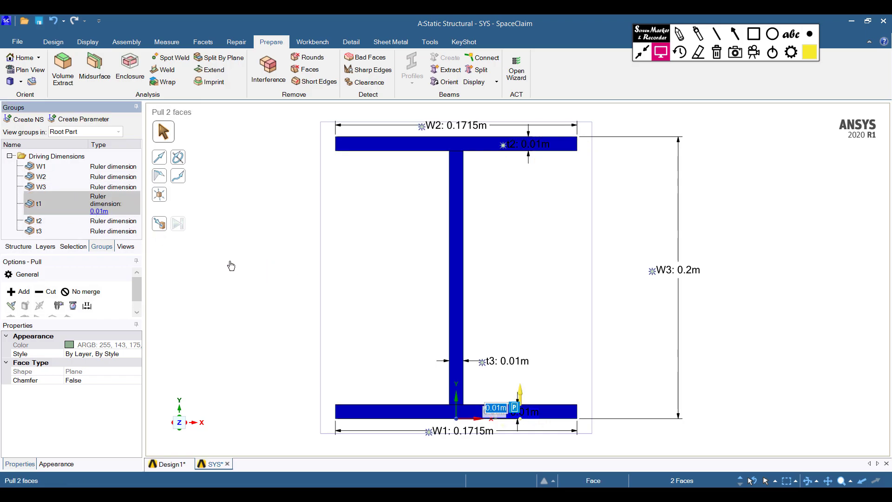
pyautogui.write('0.0')
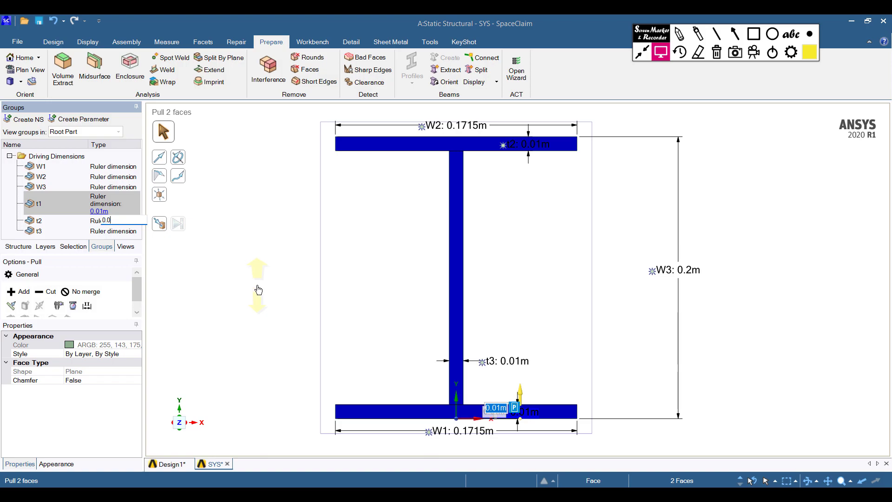
pyautogui.write('073')
pyautogui.press('Return')
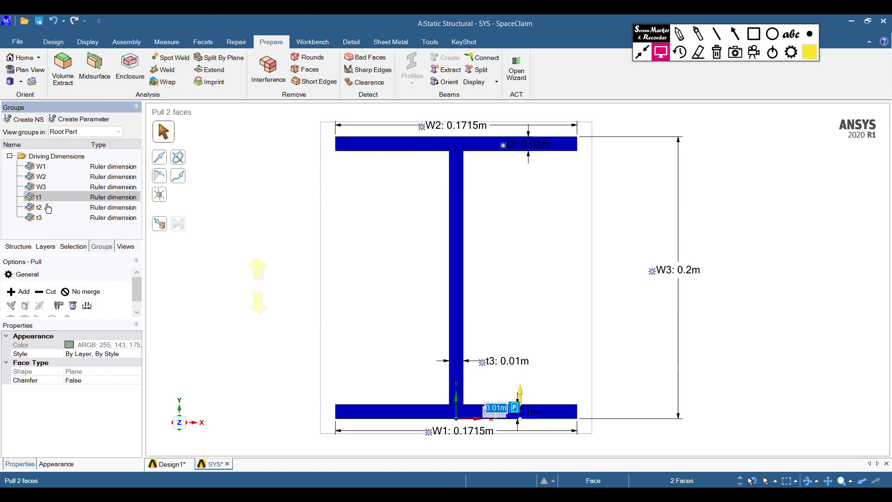
# Set the I profile's top flange thickness t2 to 0.0073 m
pyautogui.keyDown('ctrl'); pyautogui.click(47, 207); pyautogui.keyUp('ctrl')
pyautogui.click(114, 222)
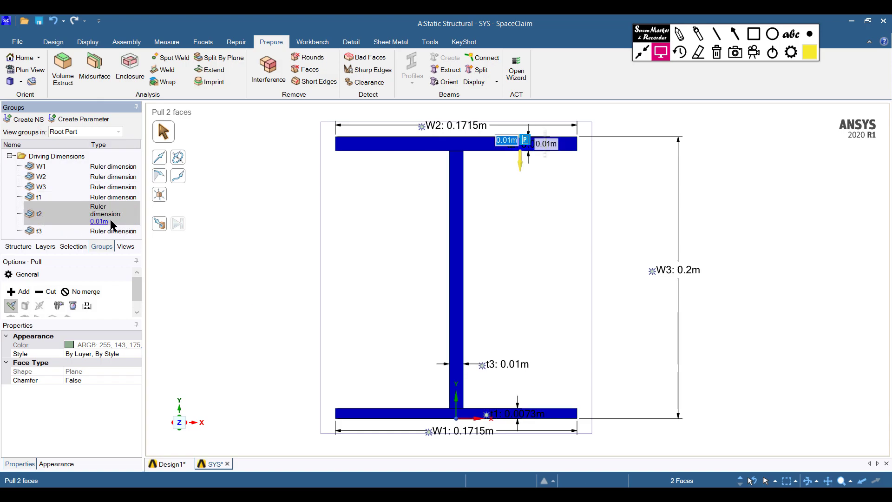
pyautogui.write('0.')
pyautogui.press('Return')
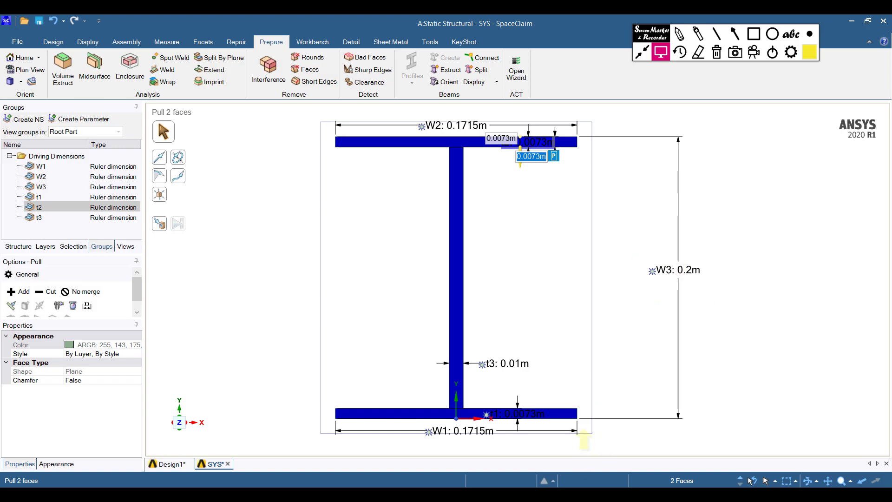
# Look up the I-beam's beam depth and web thickness in Beams and Frams.png
pyautogui.moveTo(443, 483)
pyautogui.click(436, 456)
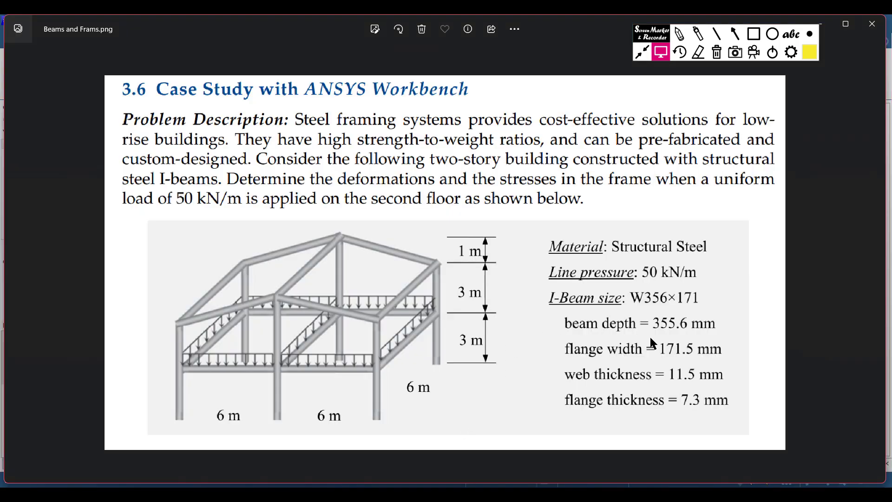
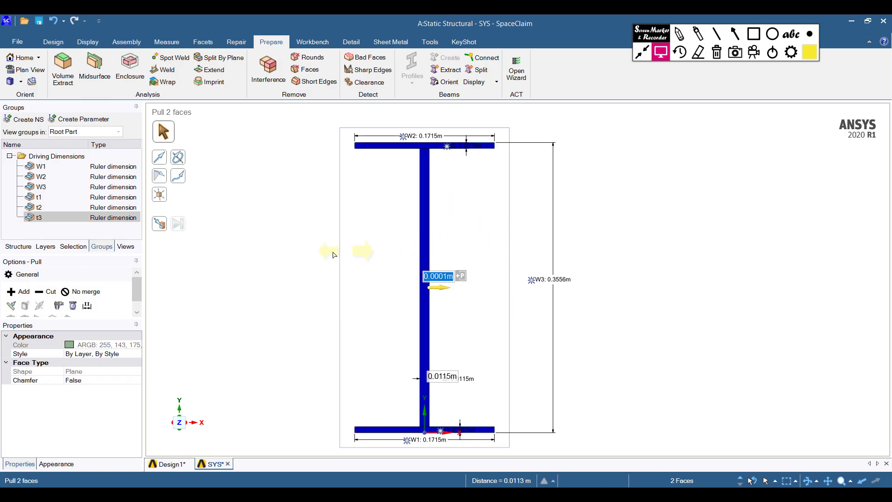
# Return to the Design1 frame model and inspect the lines under Curves in its structure tree
pyautogui.click(173, 464)
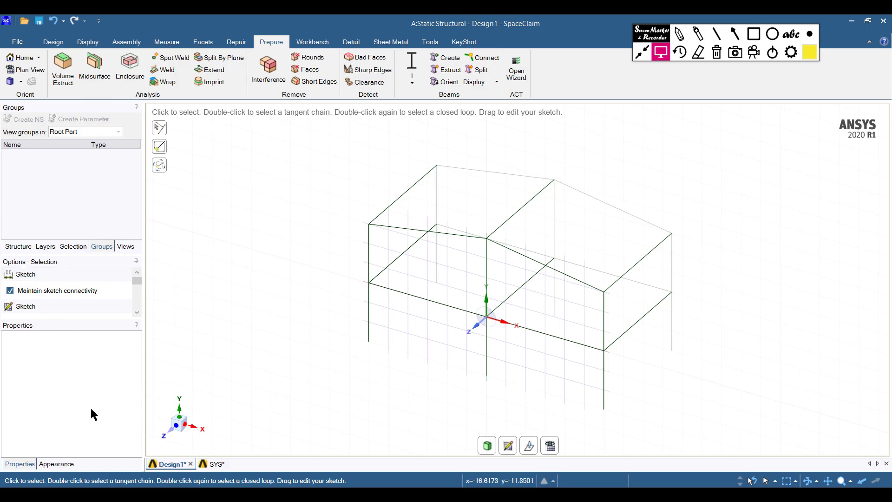
pyautogui.click(17, 246)
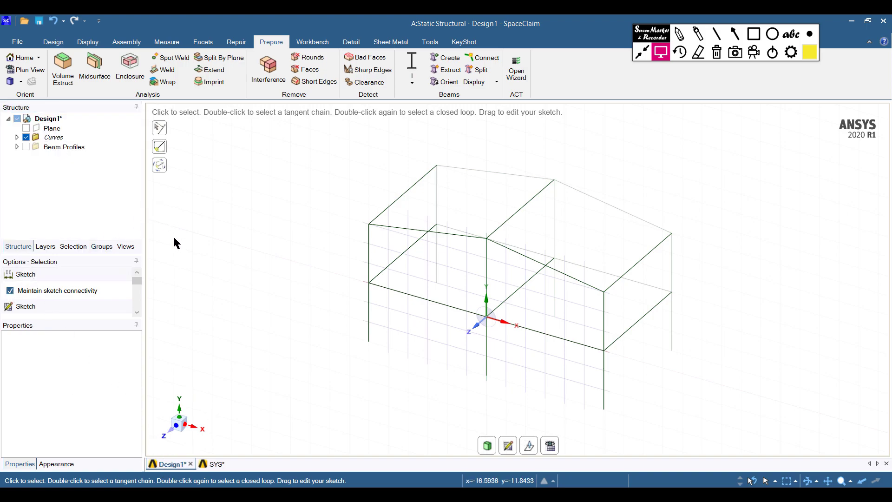
pyautogui.click(16, 137)
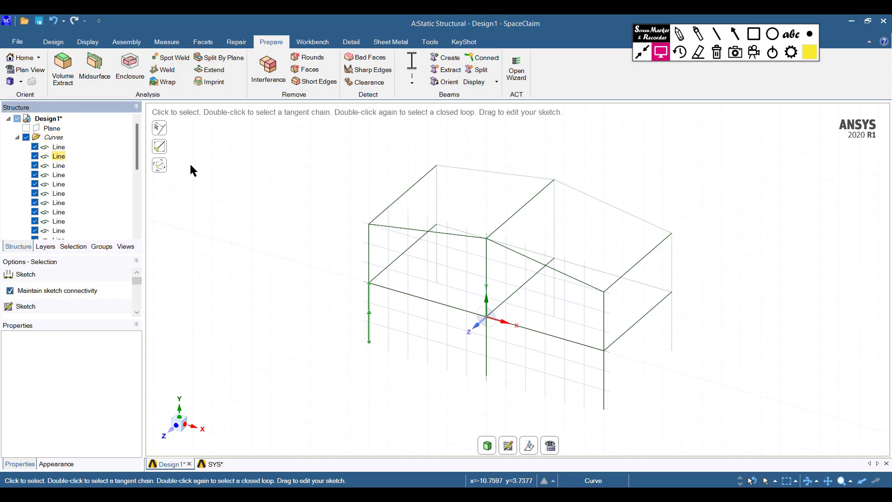
pyautogui.click(191, 169)
pyautogui.click(17, 138)
pyautogui.click(251, 161)
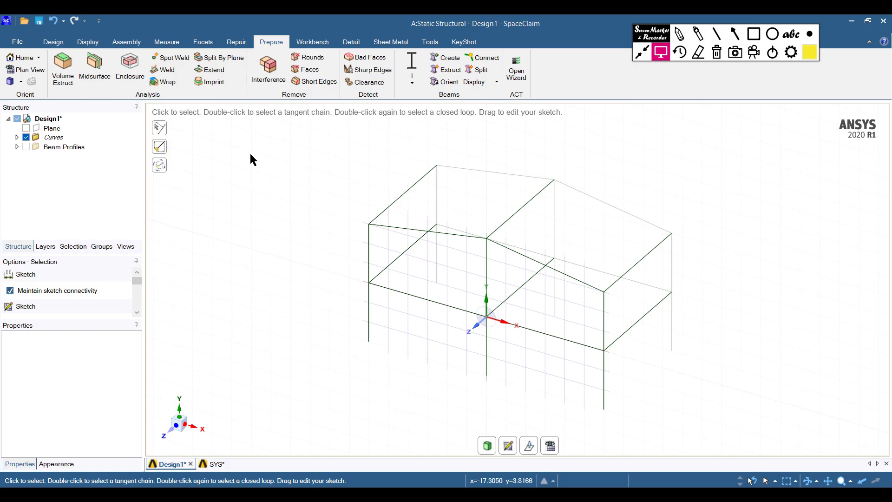
# Try switching the frame sketch to 3D mode, and reopen the resulting surface's sketch for editing
pyautogui.click(54, 43)
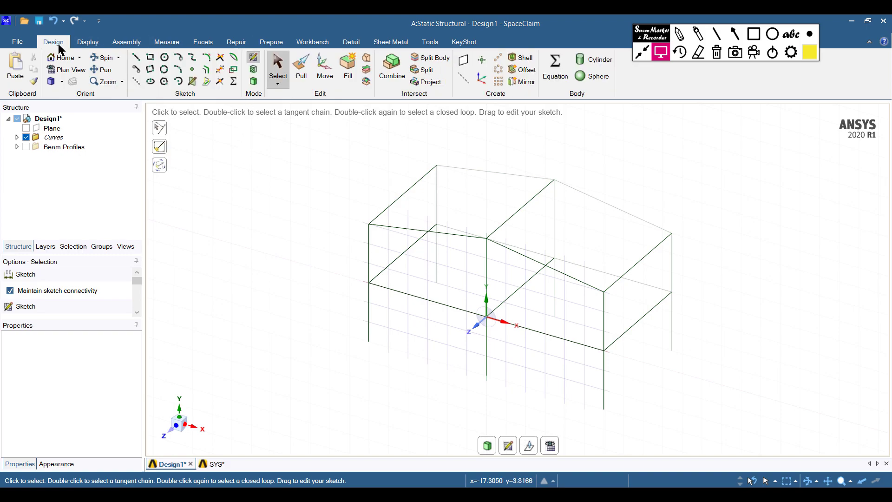
pyautogui.click(253, 83)
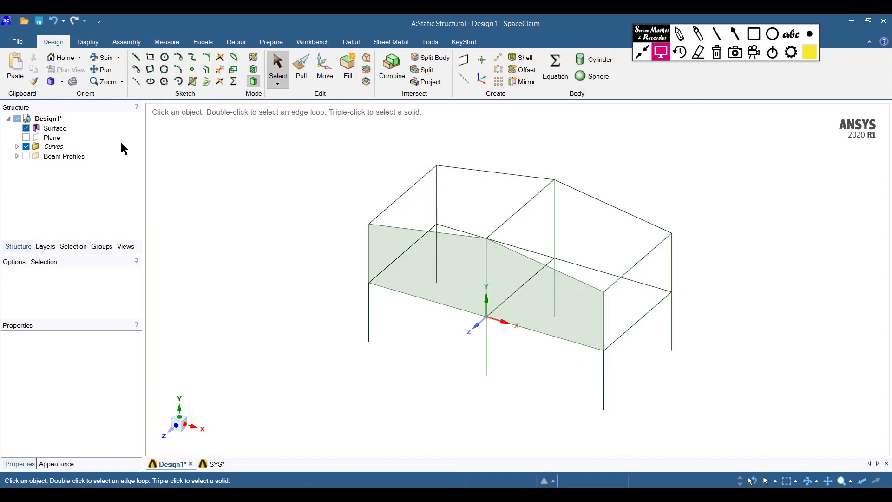
pyautogui.rightClick(54, 129)
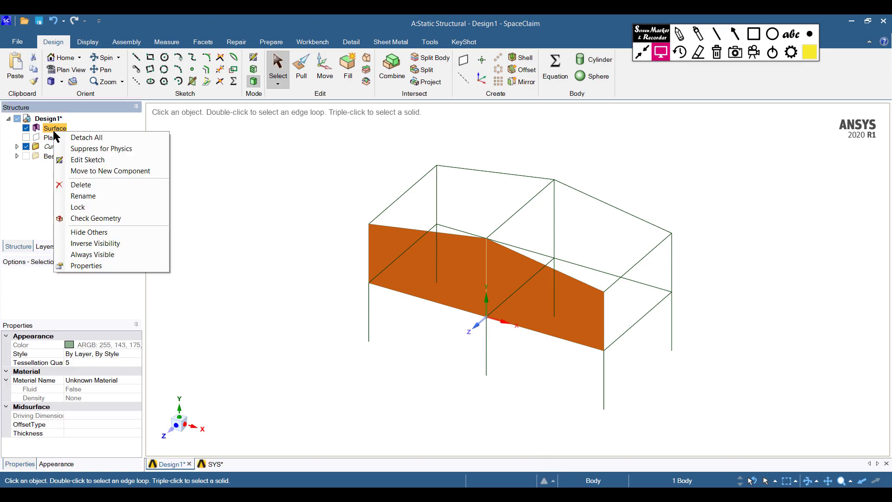
pyautogui.click(88, 160)
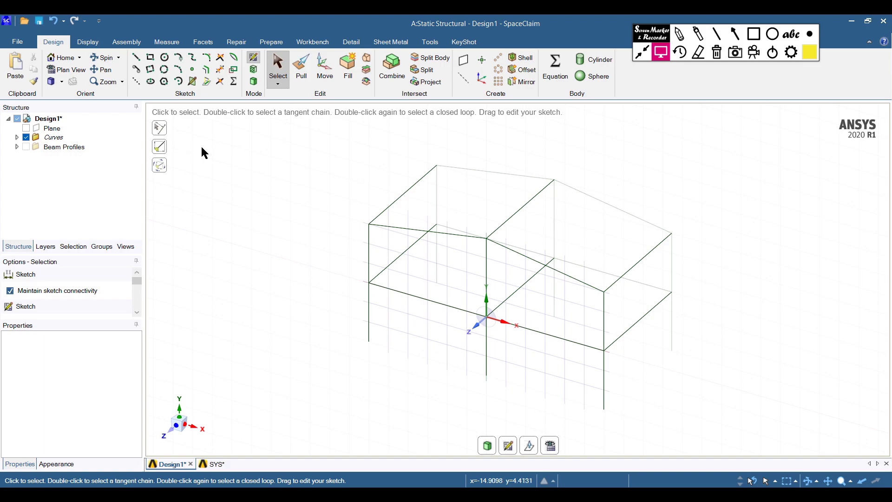
# Select all the frame's lines under Curves in the structure tree and create beams with the I profile on them
pyautogui.click(17, 137)
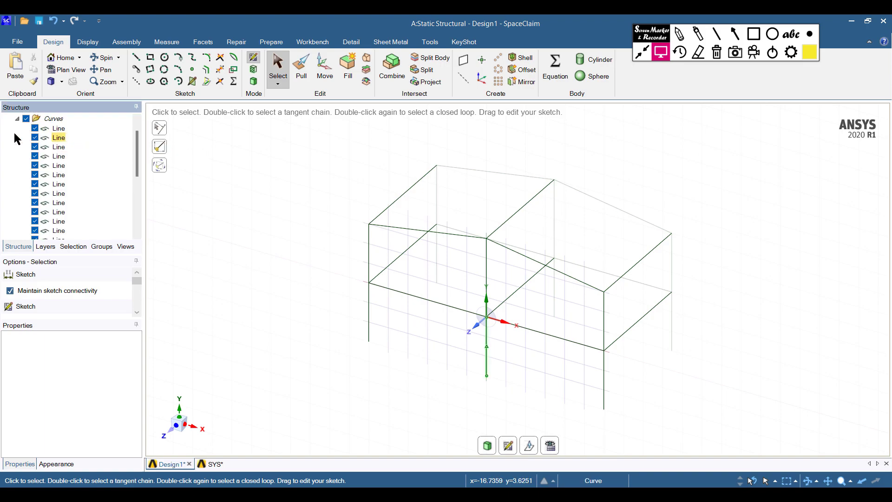
pyautogui.click(64, 128)
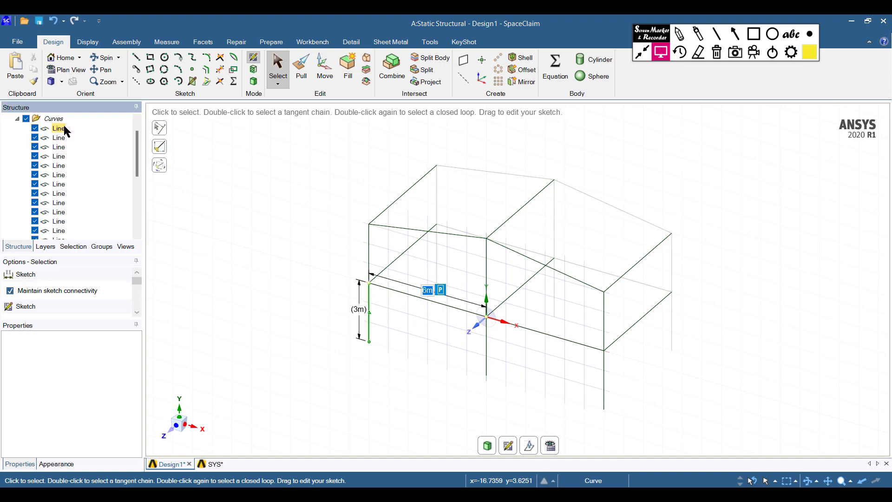
pyautogui.scroll(-5, 84, 172)
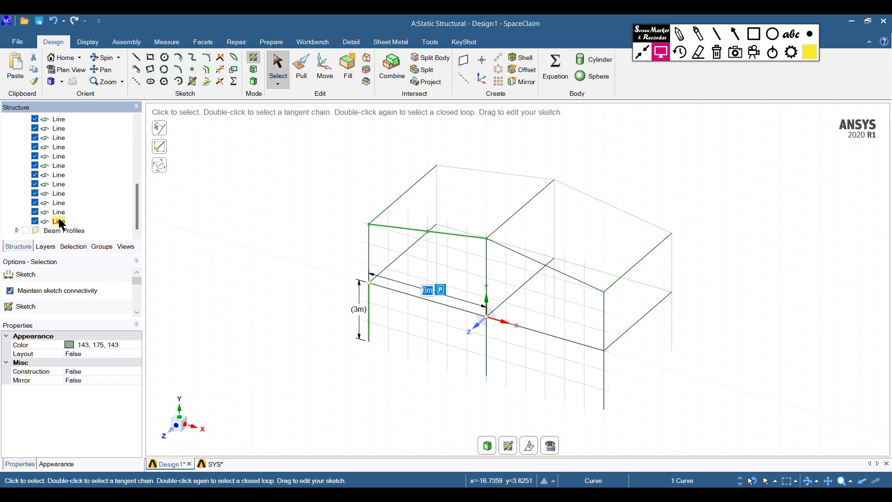
pyautogui.keyDown('shift'); pyautogui.click(59, 221); pyautogui.keyUp('shift')
pyautogui.scroll(5, 87, 209)
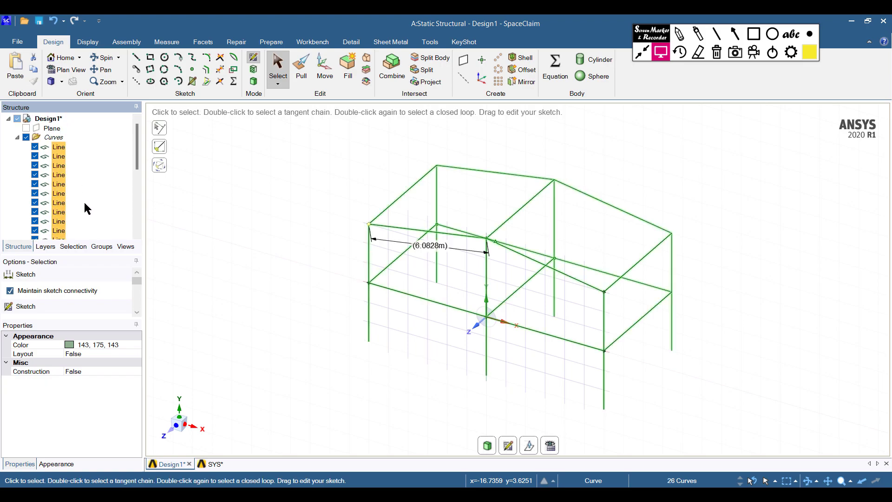
pyautogui.scroll(-5, 86, 205)
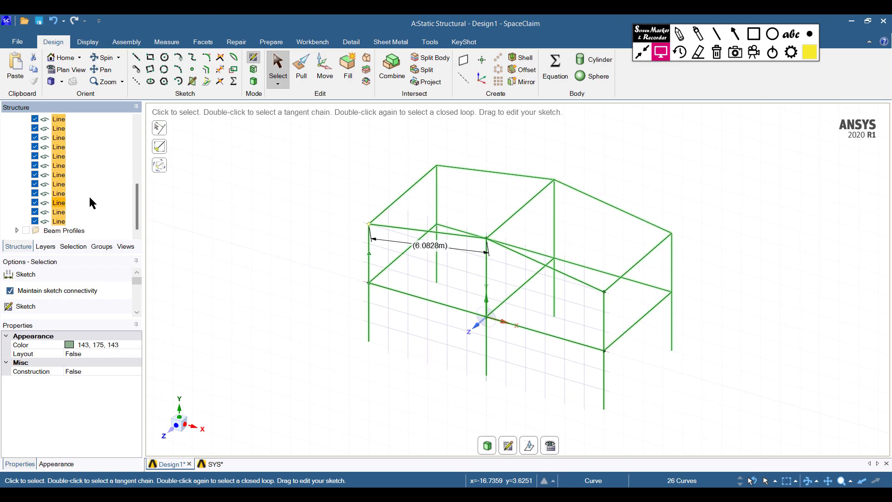
pyautogui.scroll(5, 92, 203)
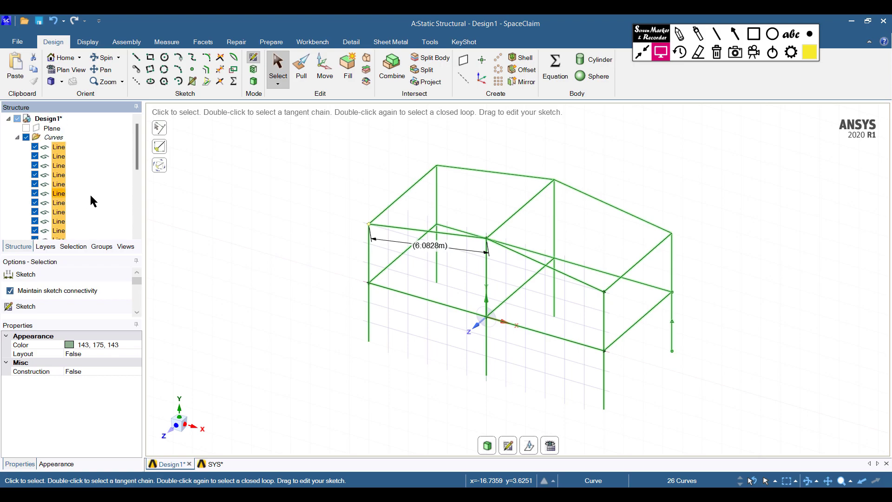
pyautogui.scroll(-5, 91, 201)
pyautogui.scroll(5, 93, 200)
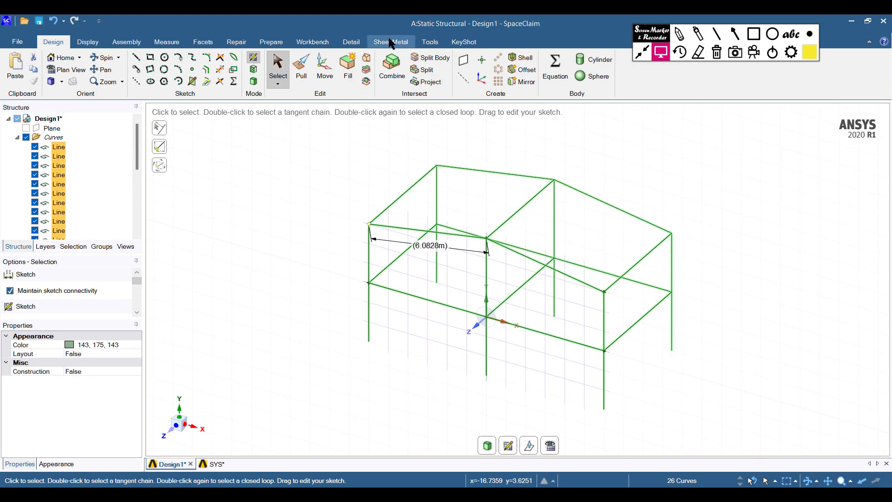
pyautogui.click(272, 43)
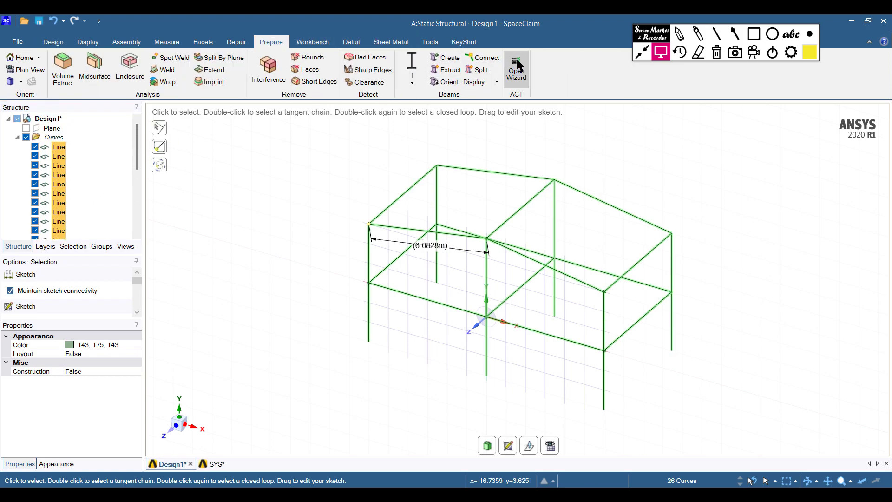
pyautogui.click(449, 61)
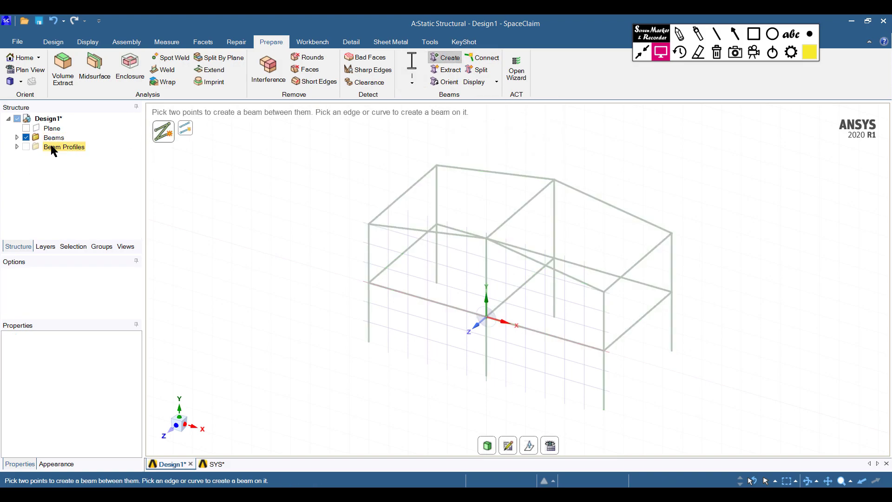
# Expand the Beams group in the structure tree and examine the frame members listed as Beam (I)
pyautogui.click(16, 138)
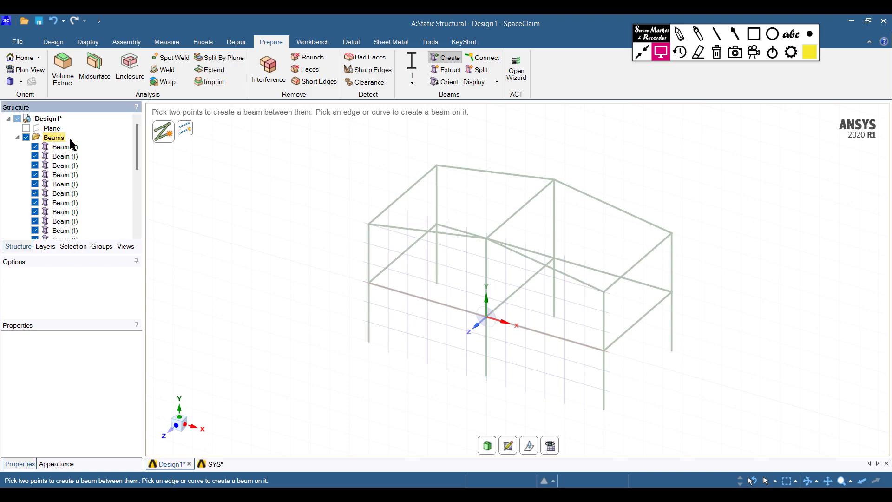
pyautogui.scroll(-3, 69, 188)
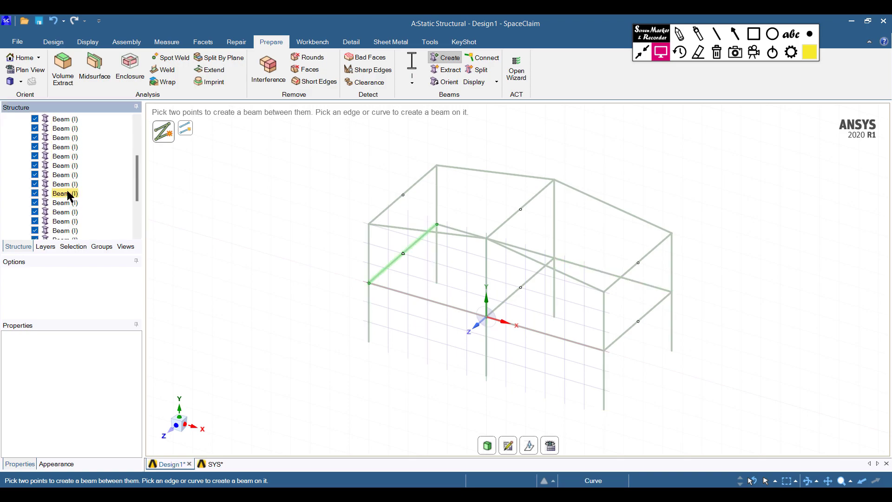
pyautogui.scroll(2, 74, 197)
pyautogui.scroll(1, 76, 185)
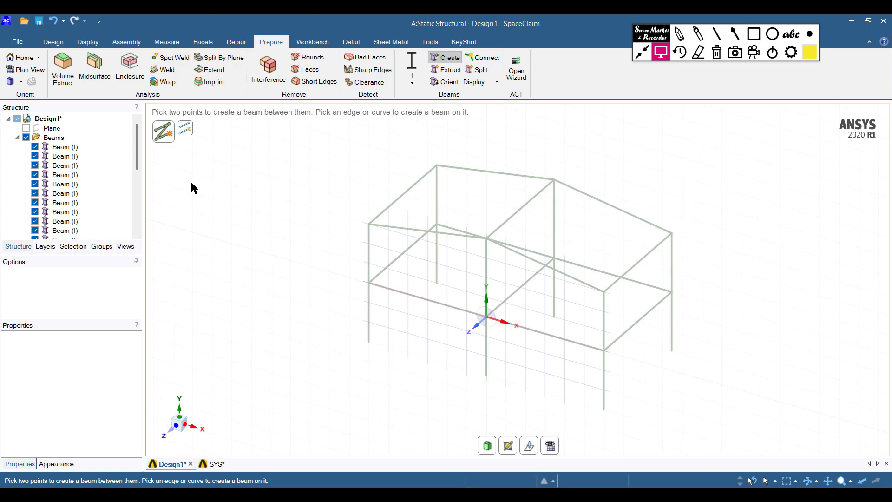
pyautogui.scroll(-3, 85, 165)
pyautogui.scroll(2, 85, 164)
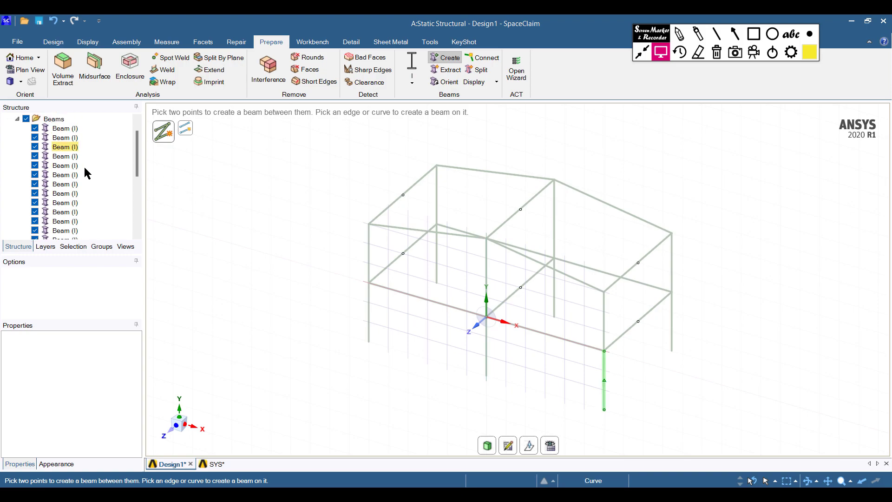
pyautogui.scroll(1, 69, 158)
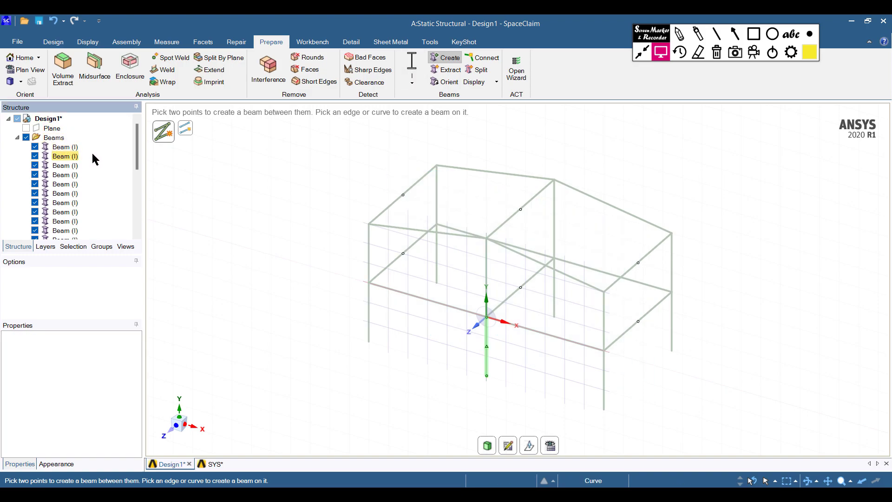
# Select every Beam (I) in the Beams group and move them together into a new component, keeping its default name
pyautogui.click(55, 41)
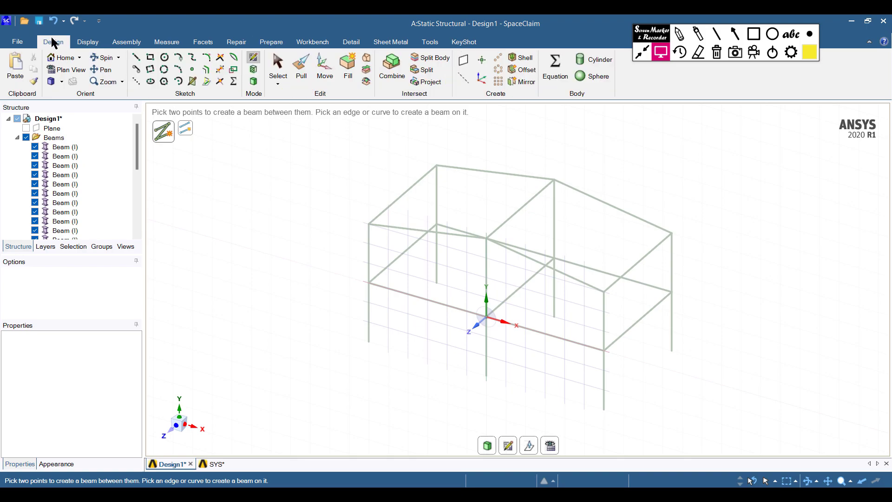
pyautogui.click(278, 65)
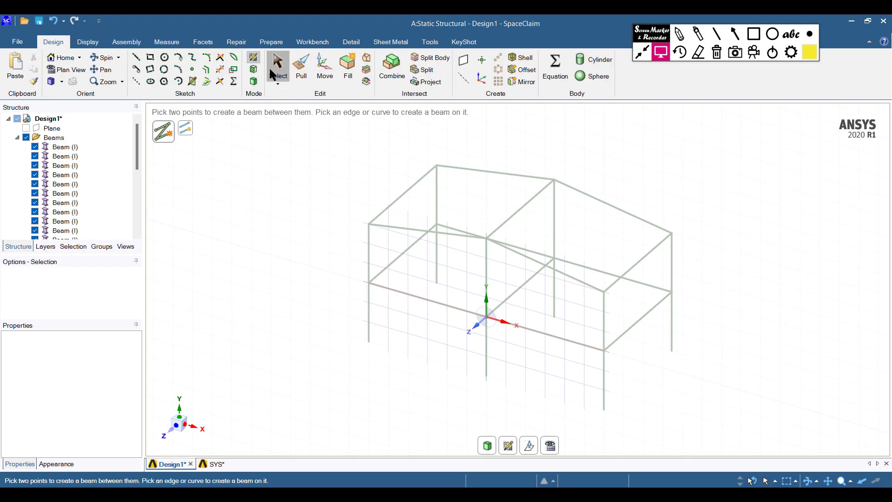
pyautogui.click(90, 147)
pyautogui.scroll(-5, 99, 151)
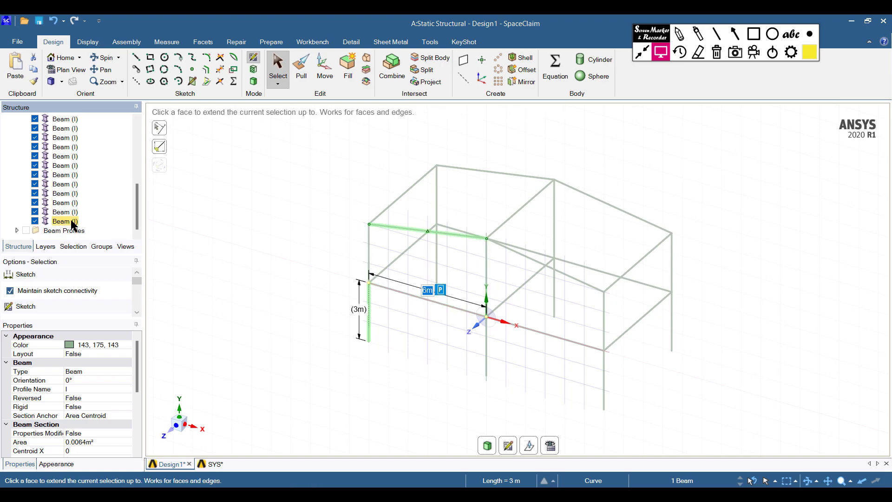
pyautogui.keyDown('shift'); pyautogui.click(72, 222); pyautogui.keyUp('shift')
pyautogui.scroll(5, 90, 179)
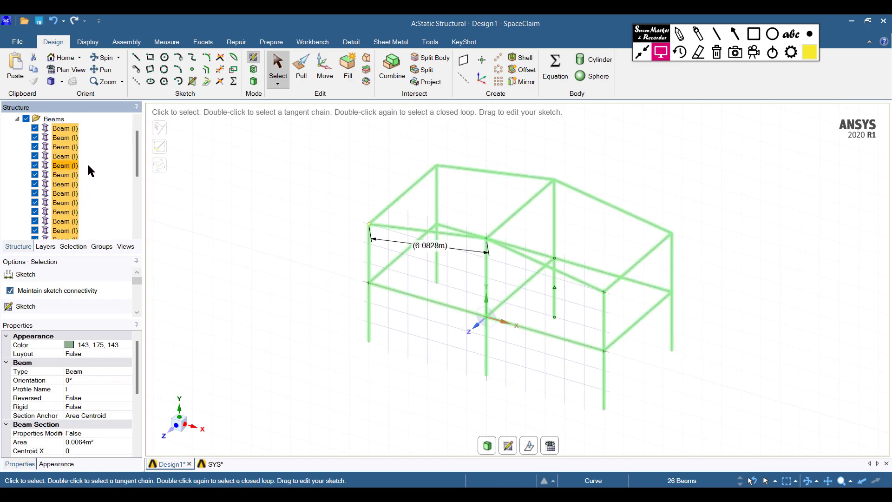
pyautogui.scroll(1, 88, 169)
pyautogui.rightClick(67, 147)
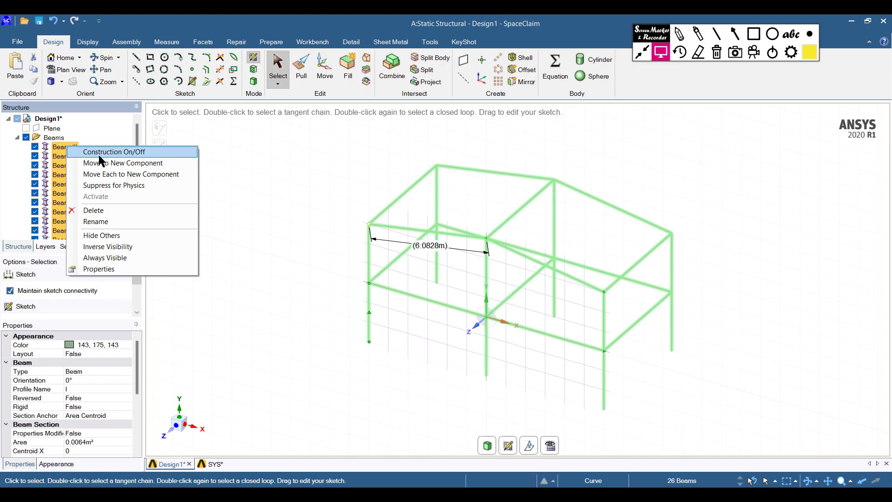
pyautogui.click(107, 164)
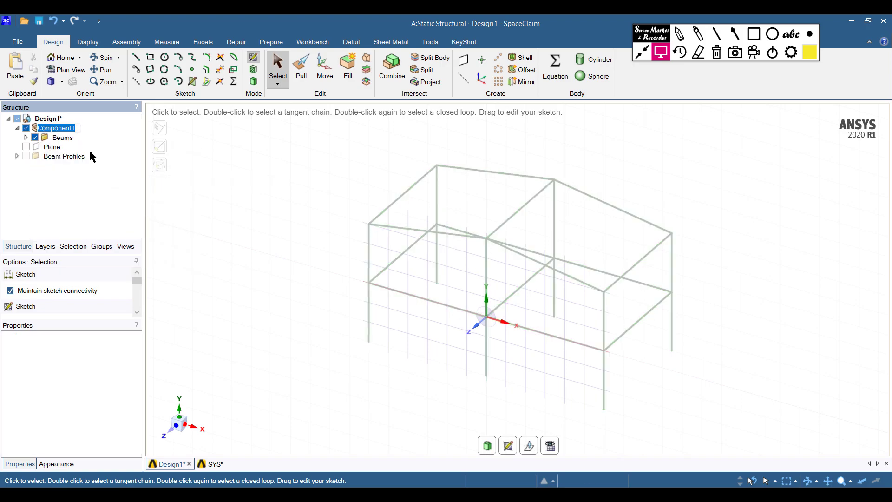
pyautogui.press('End')
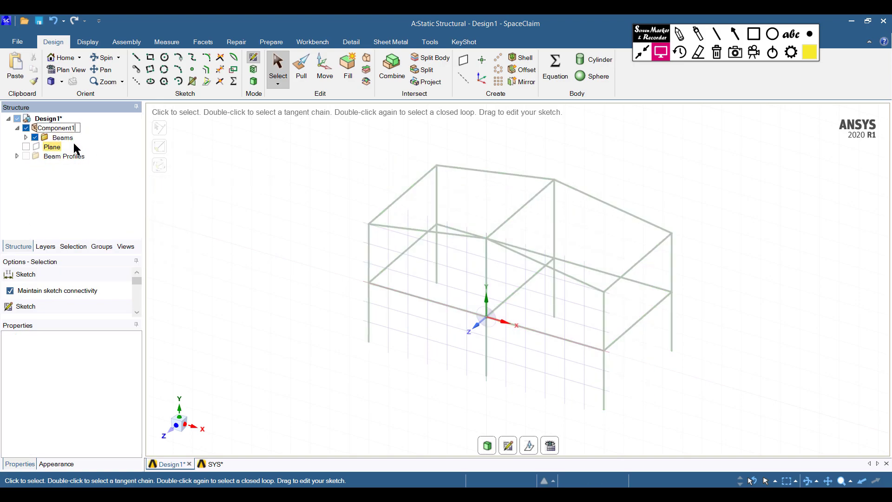
# Set Share Topology to Merge for the component holding the frame's beams
pyautogui.click(55, 131)
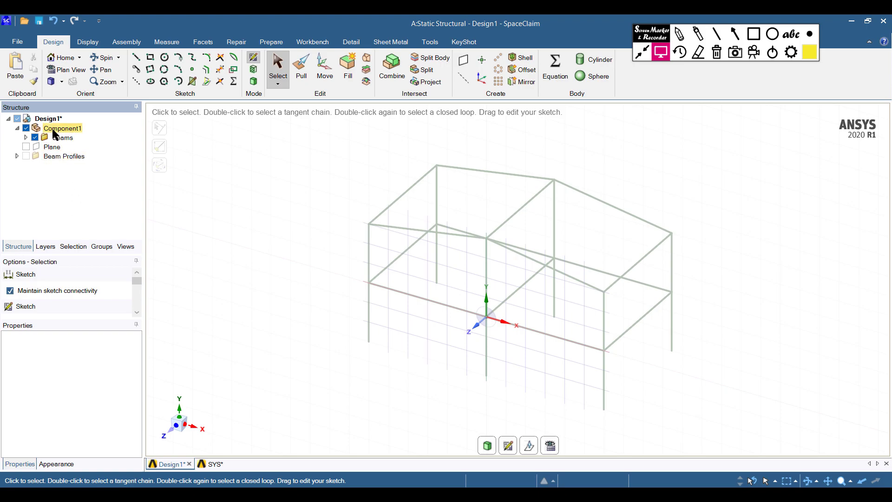
pyautogui.click(109, 346)
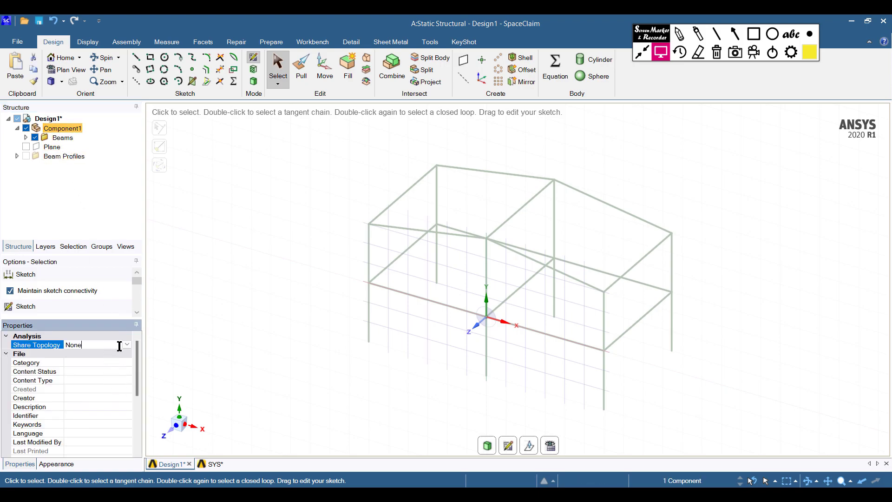
pyautogui.click(127, 345)
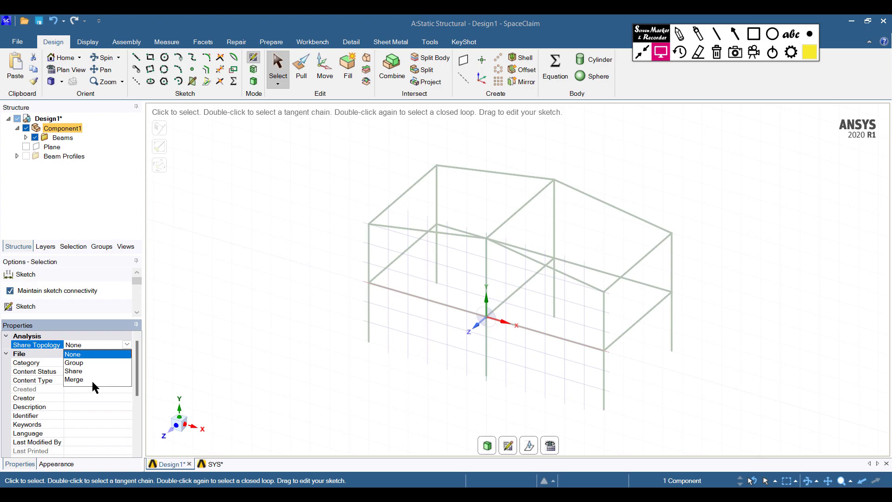
pyautogui.click(86, 378)
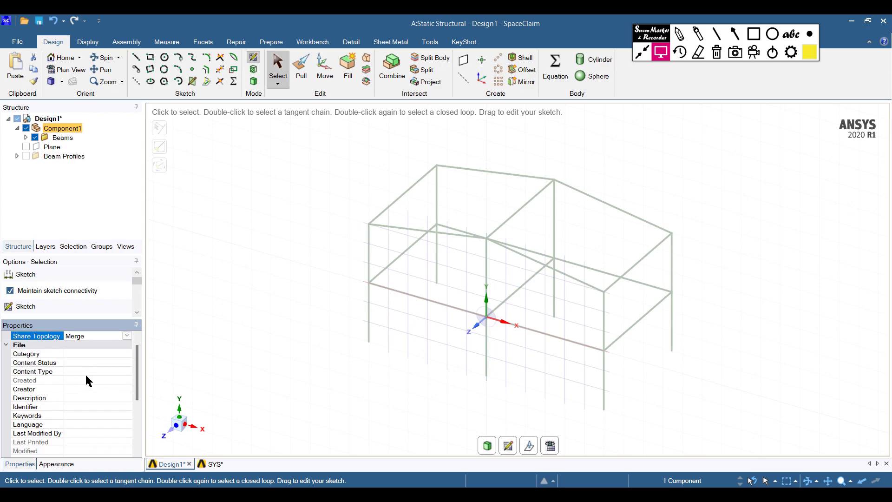
# Change the beam display from wire beams to Solid Beams so the frame members show their I-sections
pyautogui.click(106, 207)
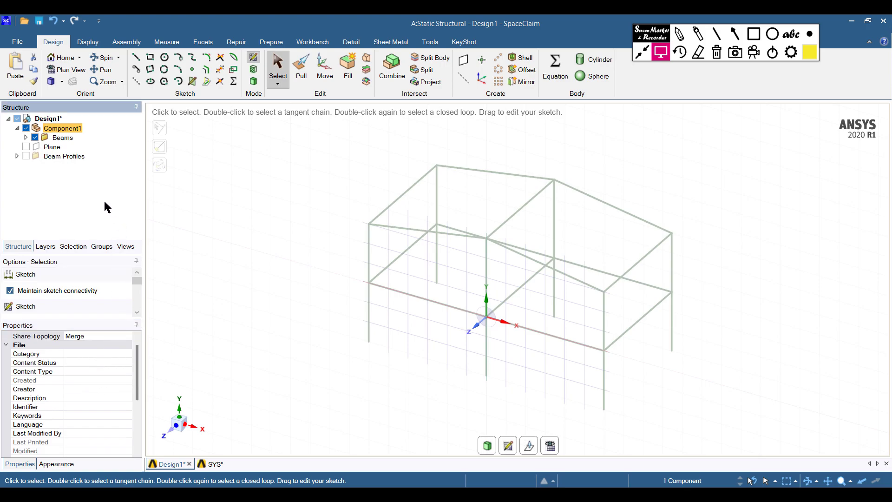
pyautogui.click(172, 182)
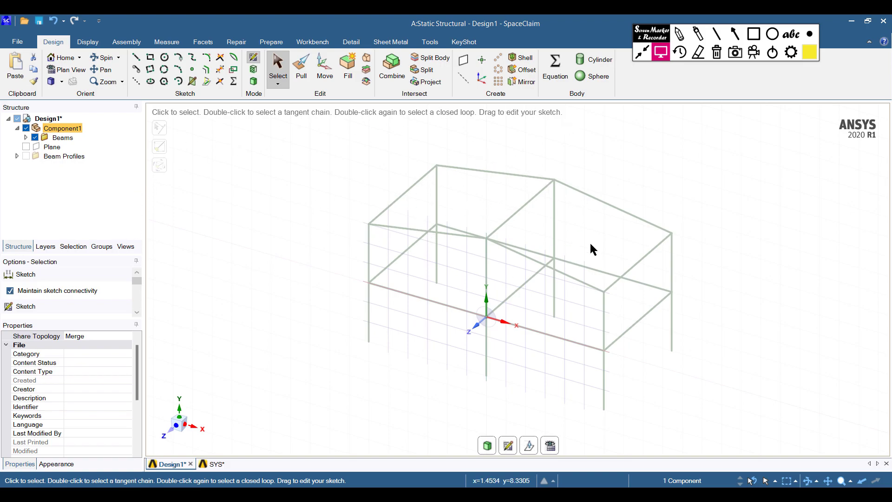
pyautogui.click(284, 43)
pyautogui.click(496, 82)
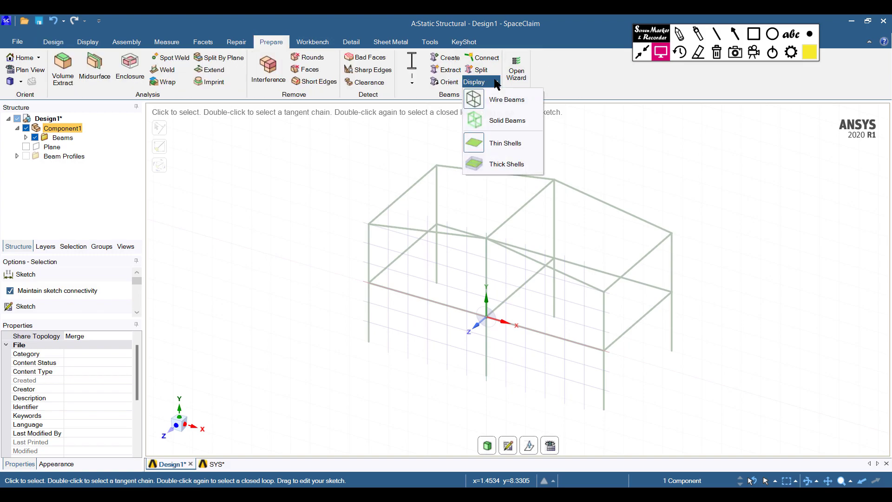
pyautogui.click(511, 124)
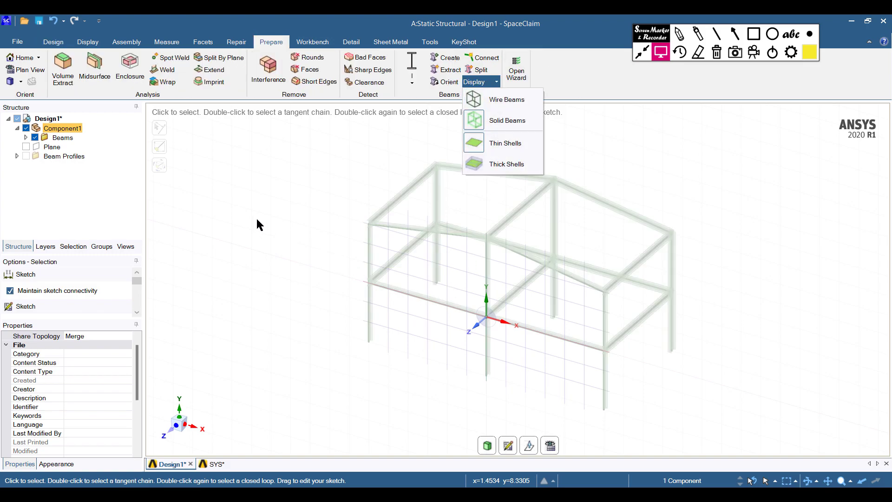
pyautogui.click(405, 219)
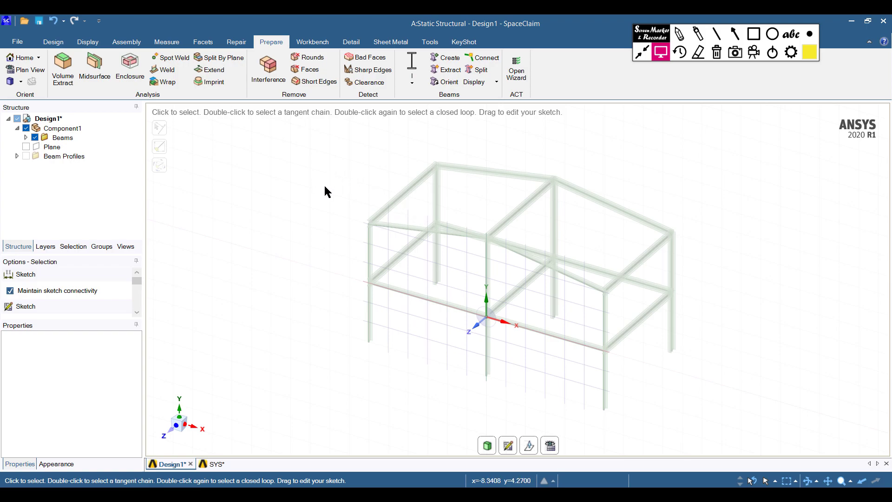
pyautogui.moveTo(336, 198); pyautogui.dragTo(316, 262, button='middle')
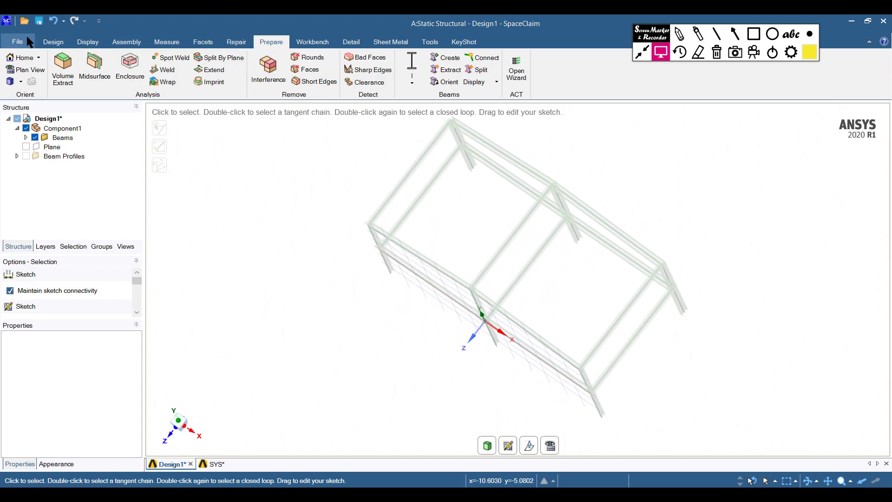
# Leave sketch mode for 3D mode and inspect the orientation of the I-sections across the frame
pyautogui.click(58, 42)
pyautogui.click(254, 82)
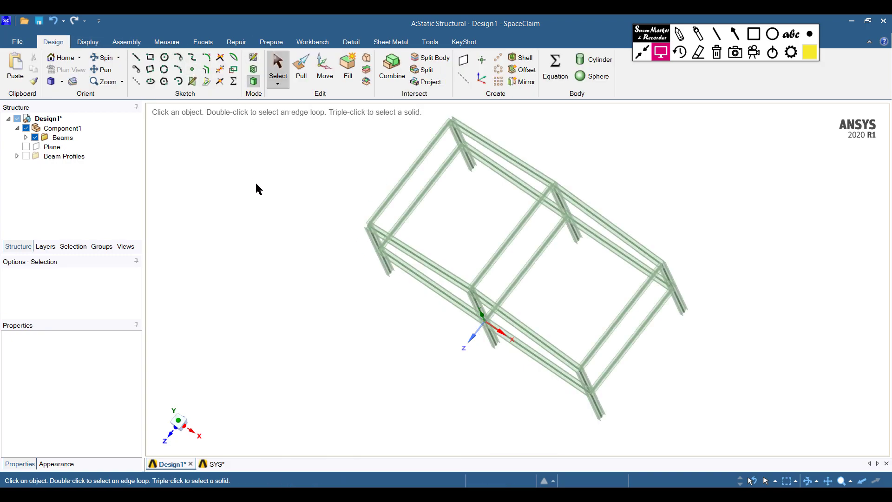
pyautogui.moveTo(280, 213)
pyautogui.mouseDown(button='middle')
pyautogui.moveTo(311, 159)
pyautogui.moveTo(284, 188)
pyautogui.mouseUp(button='middle')
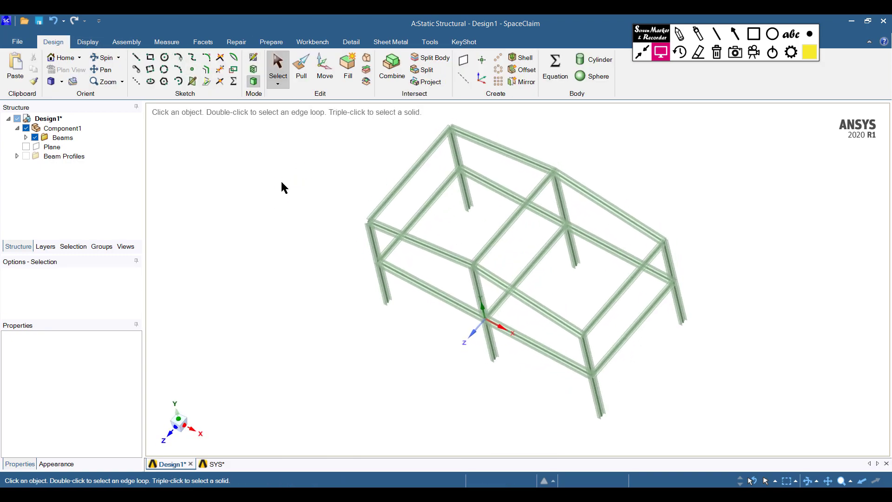
pyautogui.moveTo(320, 224)
pyautogui.mouseDown(button='middle')
pyautogui.moveTo(332, 199)
pyautogui.moveTo(311, 246)
pyautogui.moveTo(363, 261)
pyautogui.moveTo(404, 201)
pyautogui.moveTo(353, 291)
pyautogui.mouseUp(button='middle')
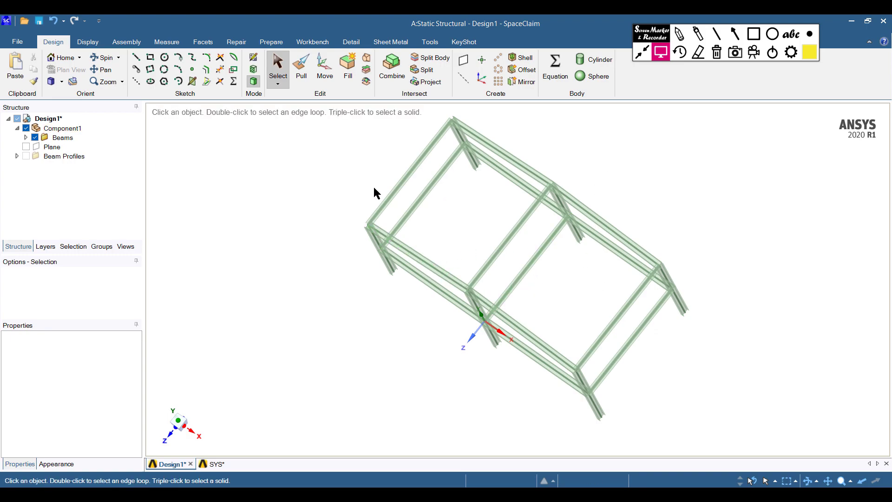
# Select the eight lengthwise beams of the floor and roof levels, set their Orientation to 90°, and return to the home view
pyautogui.keyDown('ctrl'); pyautogui.click(436, 266); pyautogui.keyUp('ctrl')
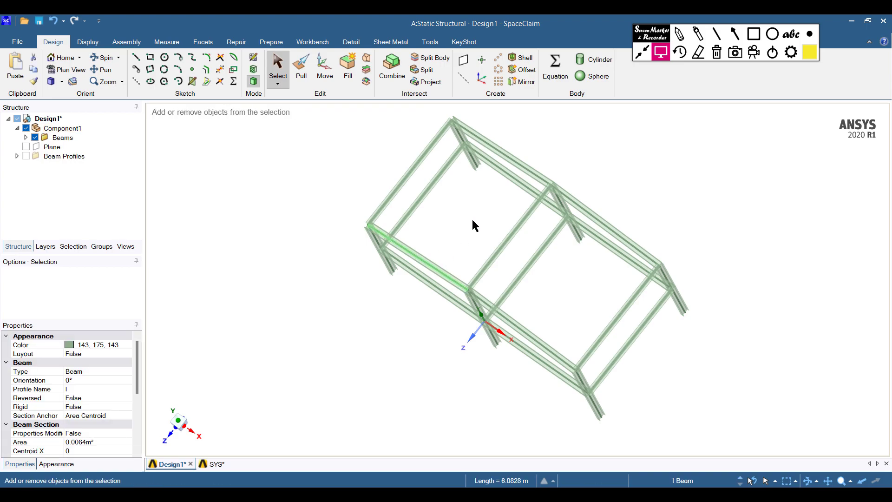
pyautogui.keyDown('ctrl'); pyautogui.click(518, 164); pyautogui.keyUp('ctrl')
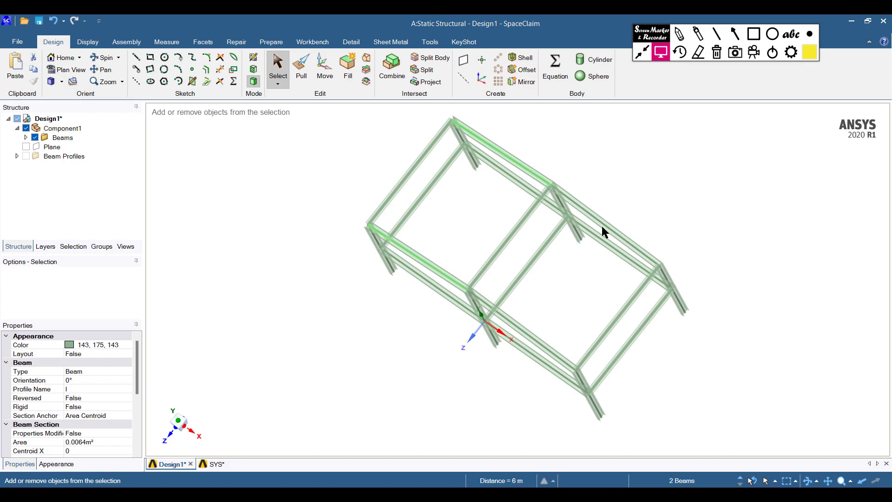
pyautogui.keyDown('ctrl'); pyautogui.click(616, 230); pyautogui.keyUp('ctrl')
pyautogui.keyDown('ctrl'); pyautogui.click(540, 344); pyautogui.keyUp('ctrl')
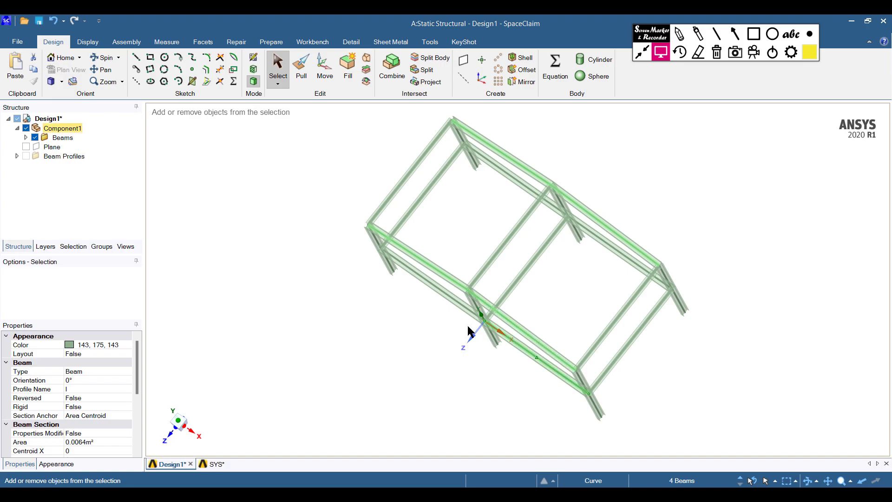
pyautogui.keyDown('ctrl'); pyautogui.click(421, 278); pyautogui.keyUp('ctrl')
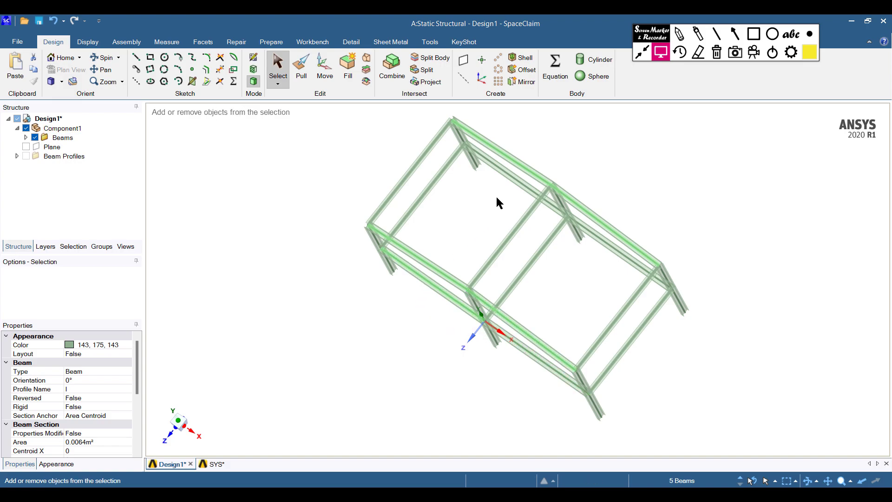
pyautogui.keyDown('ctrl'); pyautogui.click(518, 183); pyautogui.keyUp('ctrl')
pyautogui.keyDown('ctrl'); pyautogui.click(611, 250); pyautogui.keyUp('ctrl')
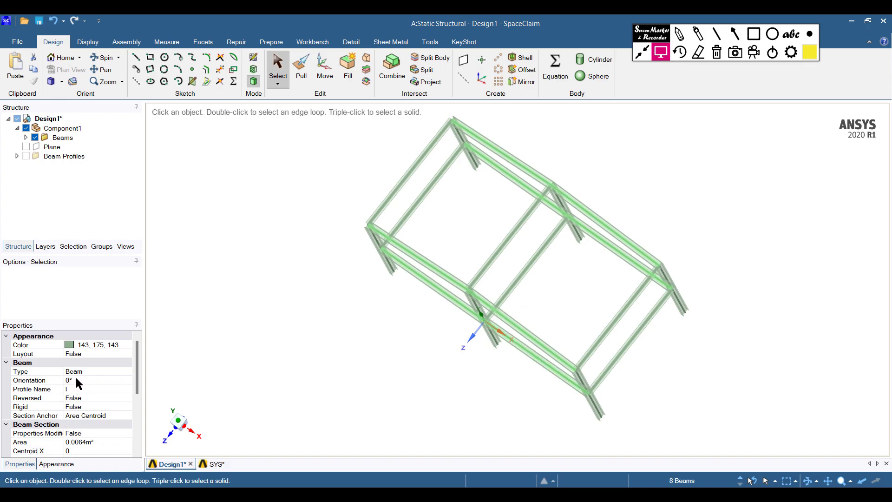
pyautogui.click(77, 379)
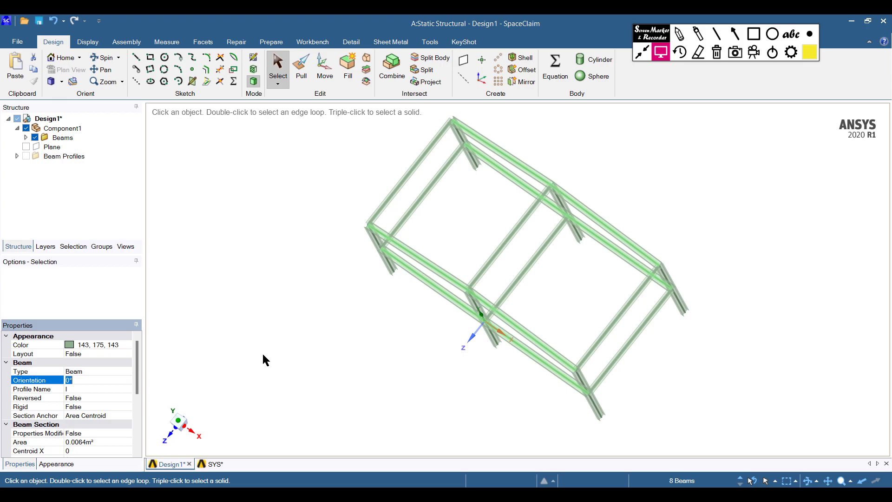
pyautogui.press('Return')
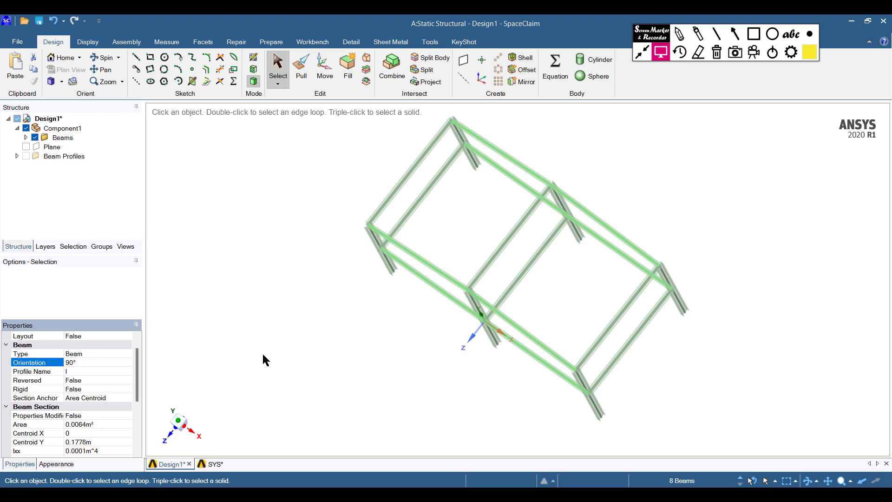
pyautogui.click(261, 208)
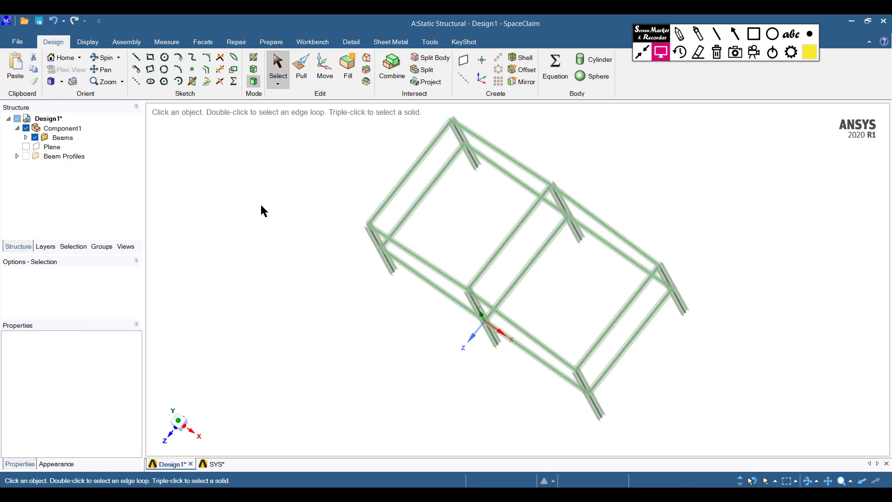
pyautogui.click(62, 57)
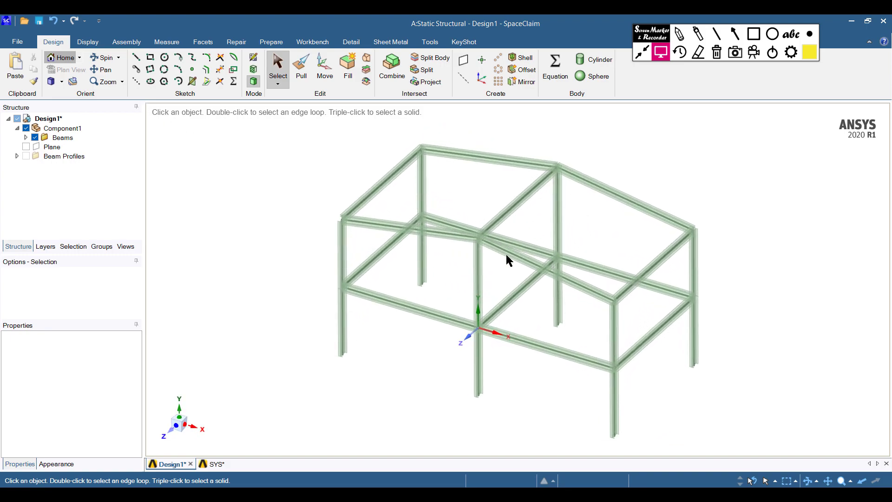
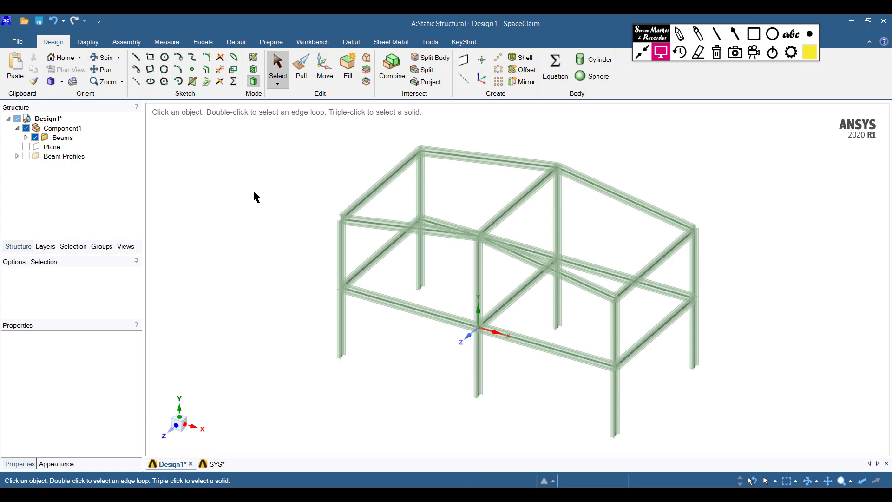
# Switch to Workbench and open the Model cell of the Static Structural system for editing in Mechanical
pyautogui.click(852, 21)
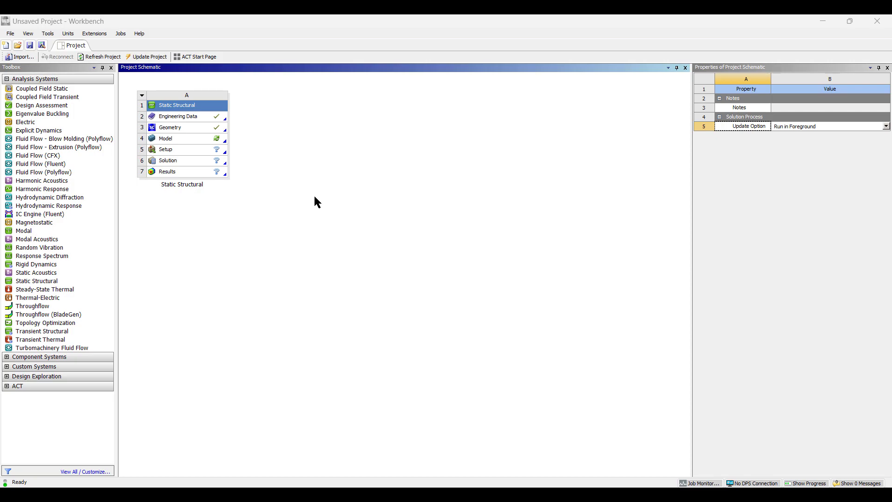
pyautogui.doubleClick(173, 136)
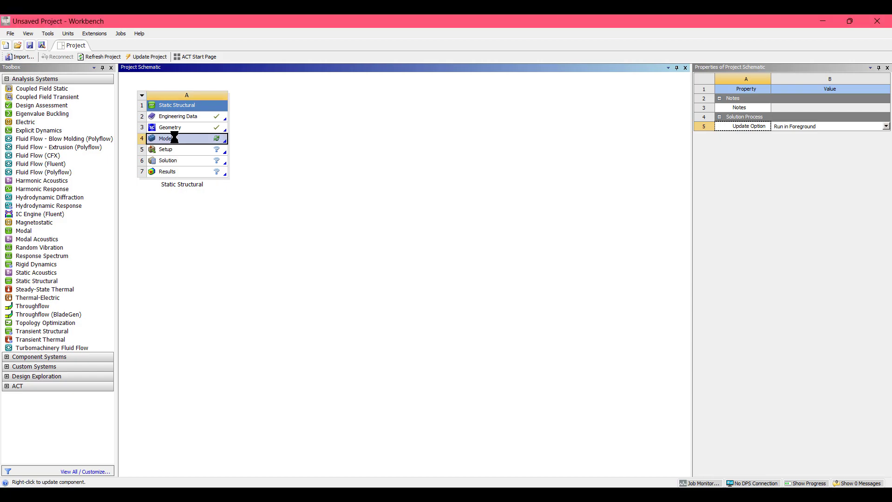
pyautogui.rightClick(175, 138)
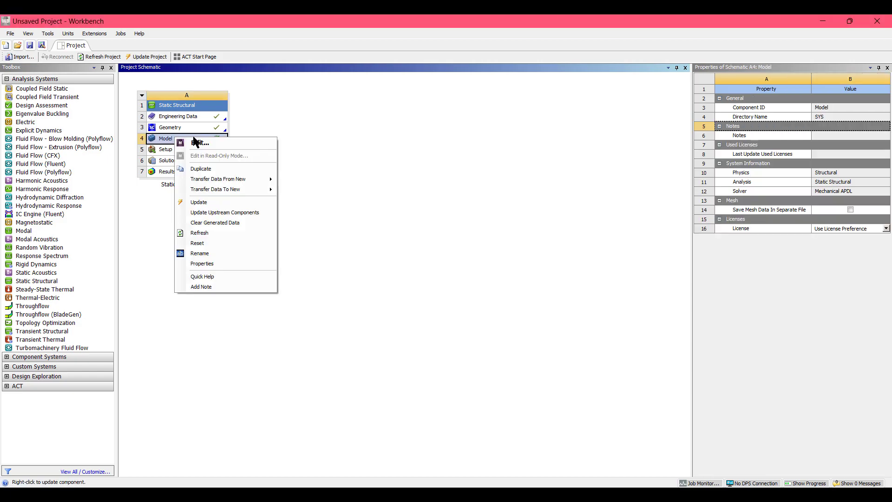
pyautogui.click(198, 143)
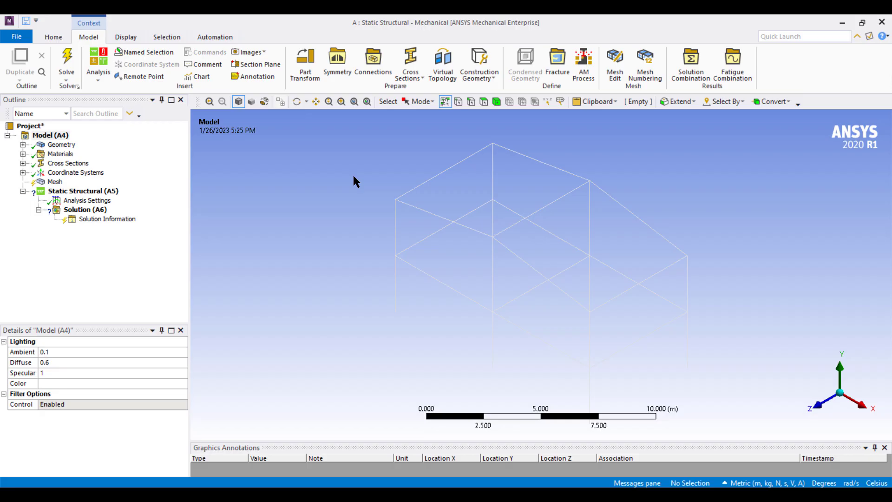
# Examine the details of Beam (I) under Geometry and check its material assignment against the available engineering data materials
pyautogui.click(22, 144)
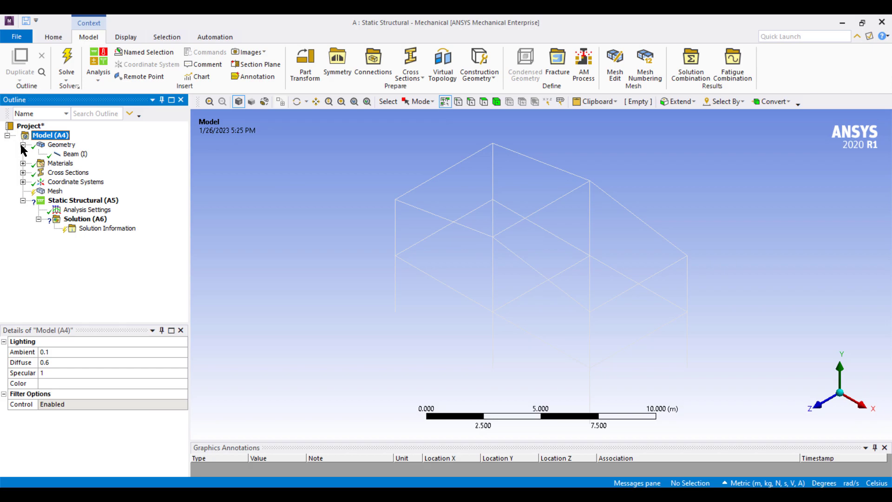
pyautogui.click(72, 154)
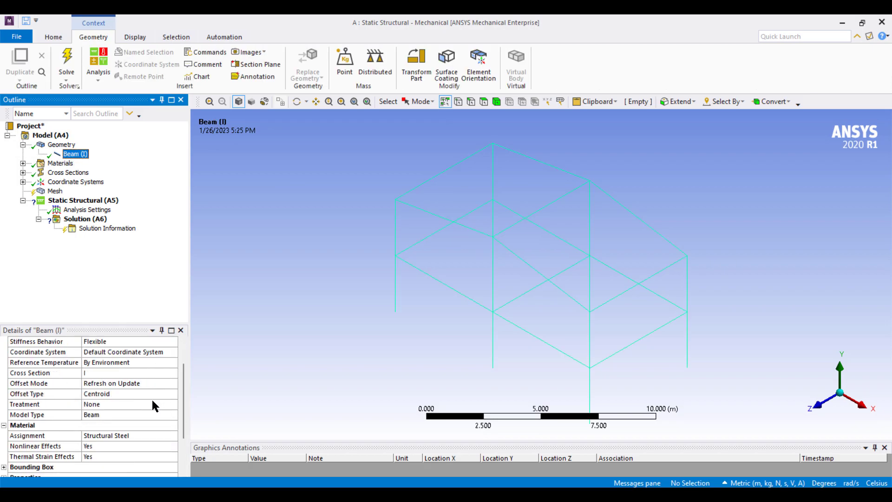
pyautogui.scroll(-2, 152, 400)
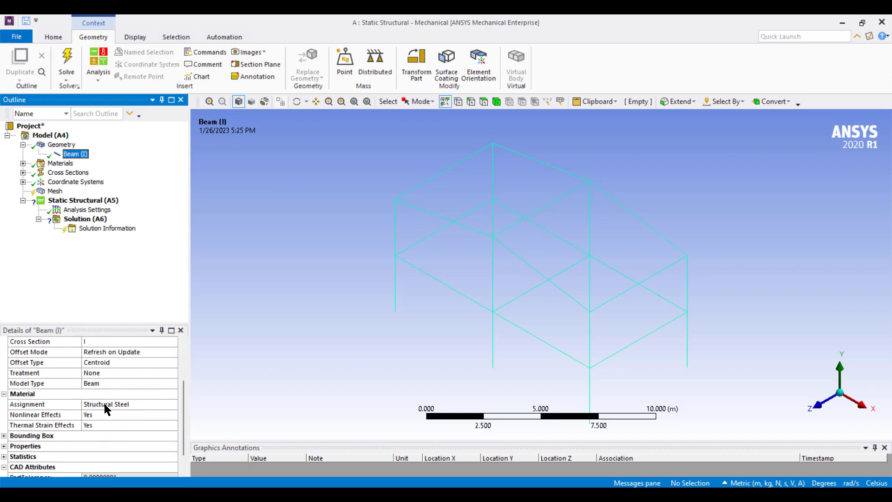
pyautogui.click(165, 404)
pyautogui.click(173, 405)
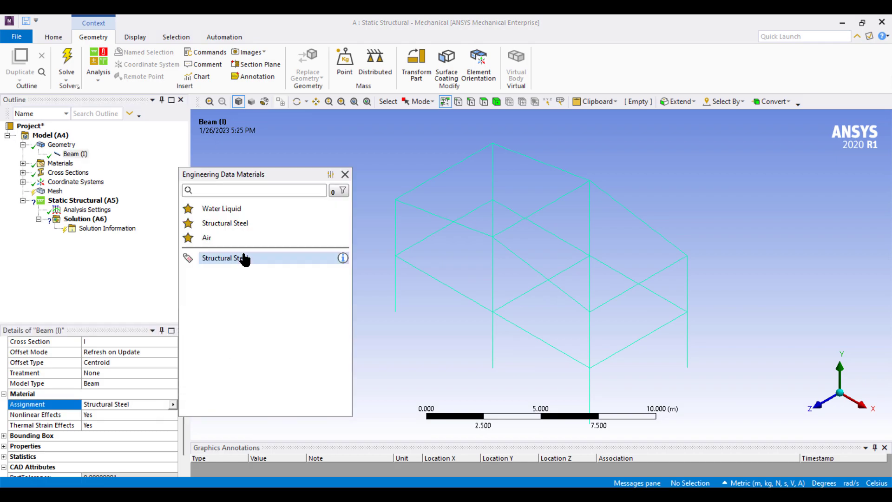
pyautogui.click(121, 291)
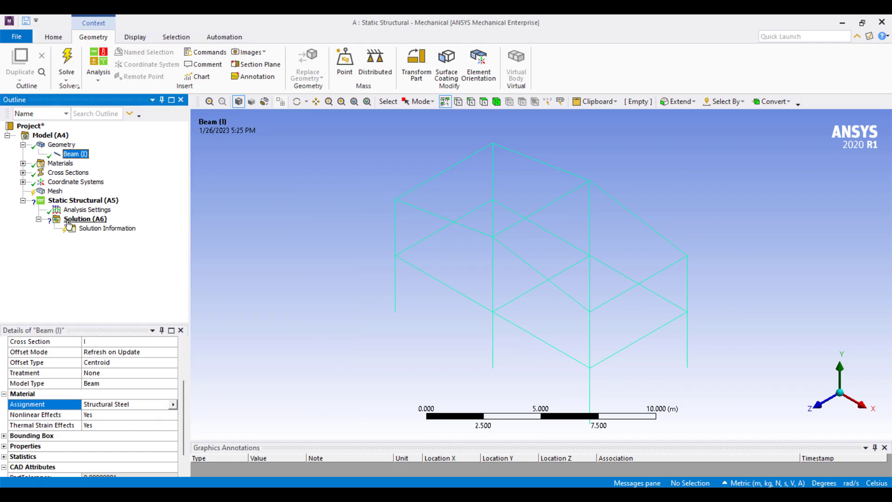
# Set the mesh element size to 0.2 m
pyautogui.click(53, 191)
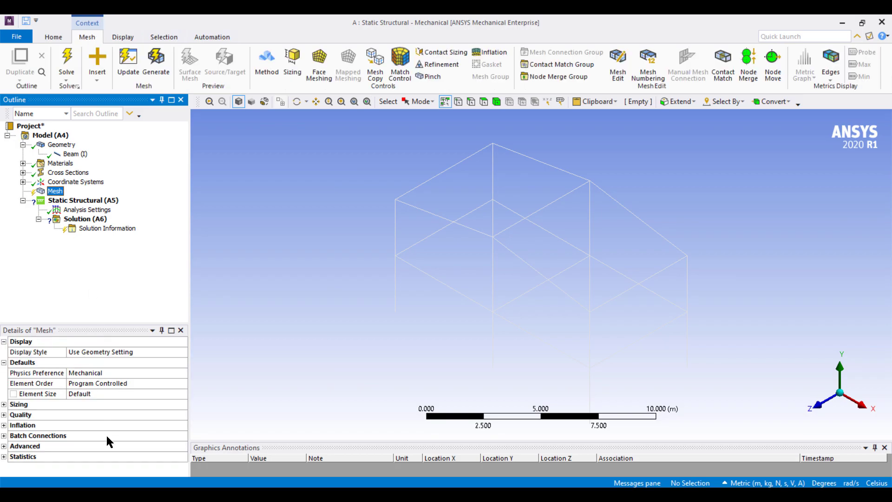
pyautogui.click(88, 393)
pyautogui.write('0.2')
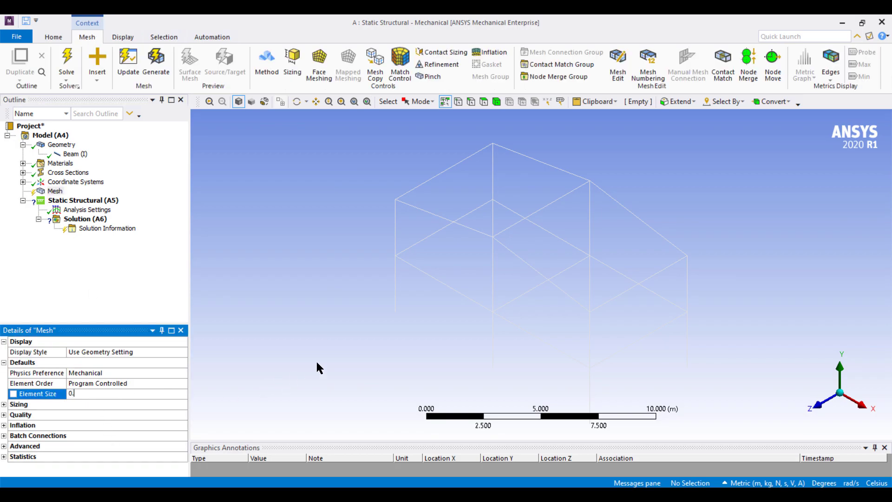
pyautogui.press('Return')
pyautogui.click(89, 290)
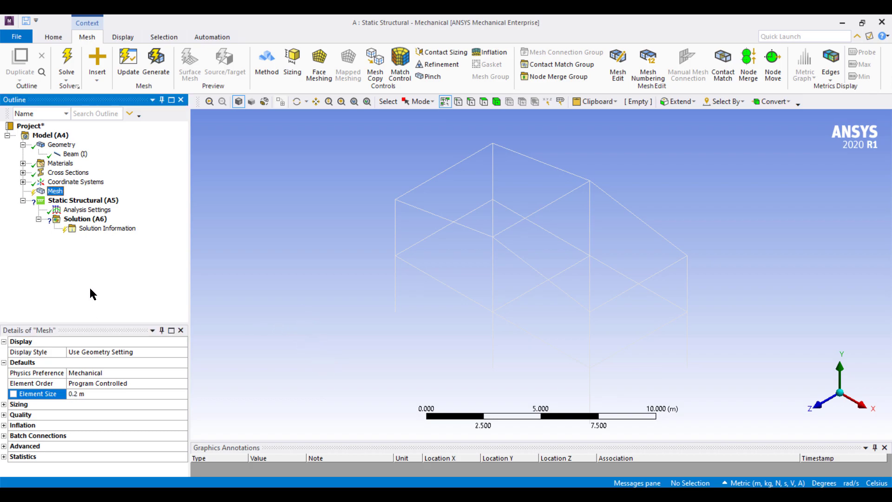
pyautogui.click(70, 201)
pyautogui.rightClick(79, 199)
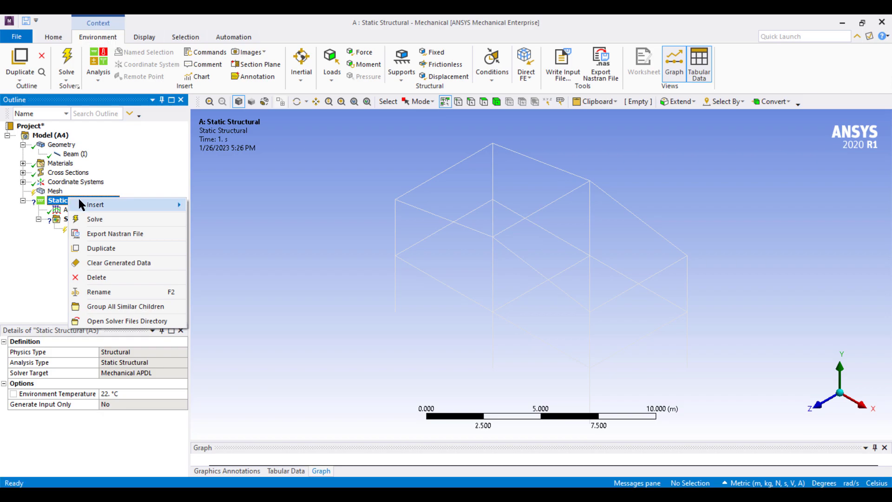
pyautogui.moveTo(81, 199)
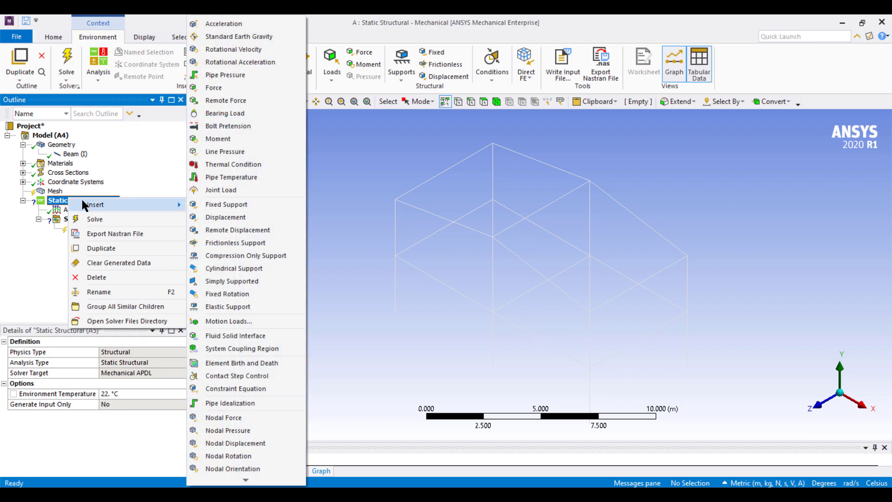
pyautogui.click(241, 206)
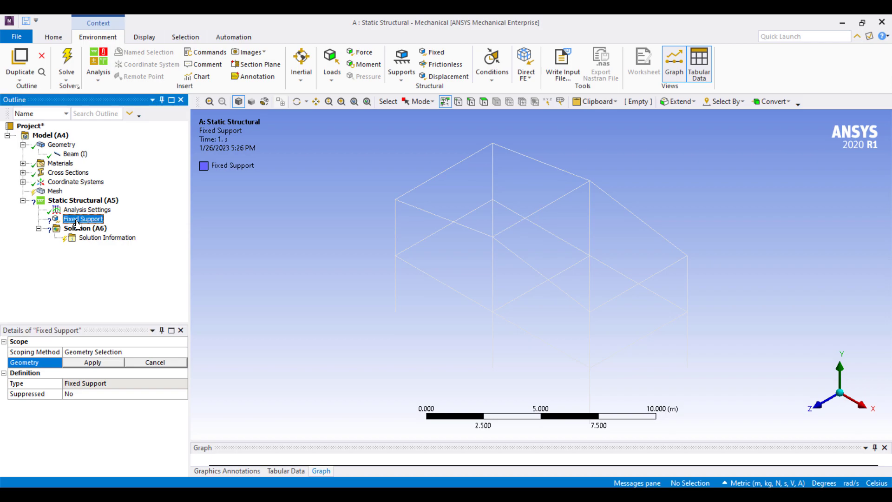
pyautogui.rightClick(78, 221)
pyautogui.click(105, 298)
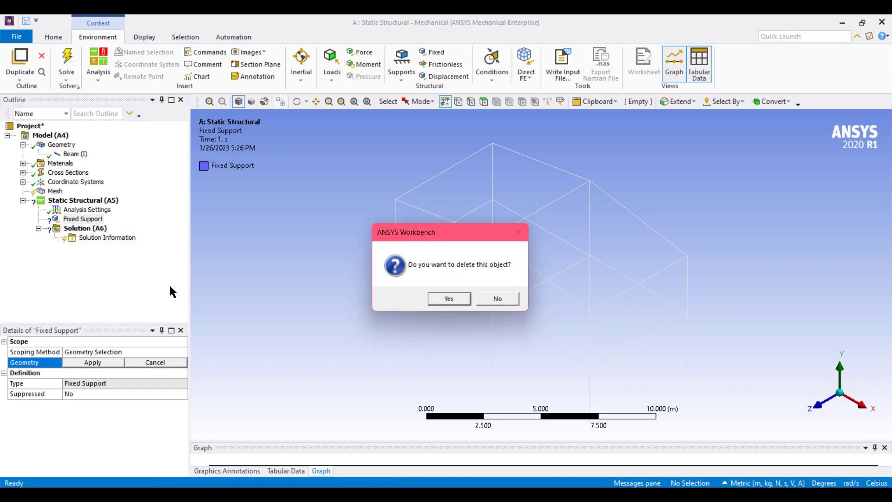
pyautogui.click(444, 299)
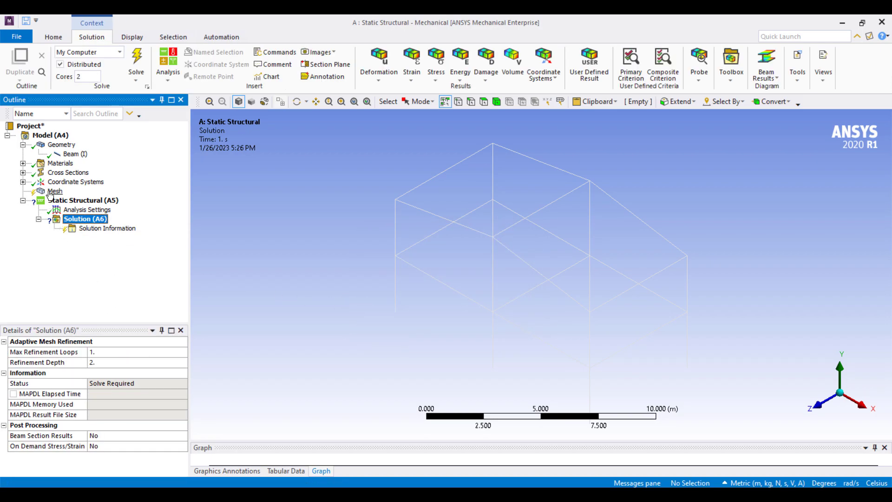
# Generate the mesh for the whole beam frame
pyautogui.click(51, 192)
pyautogui.rightClick(51, 194)
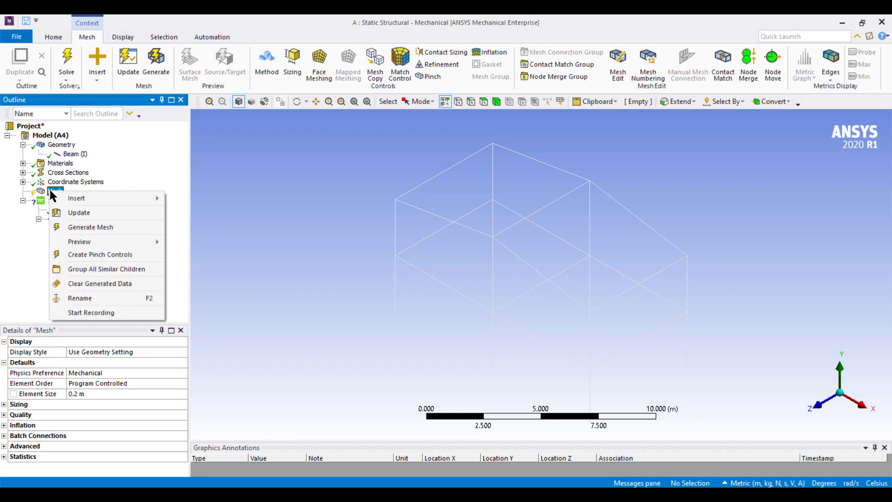
pyautogui.click(91, 228)
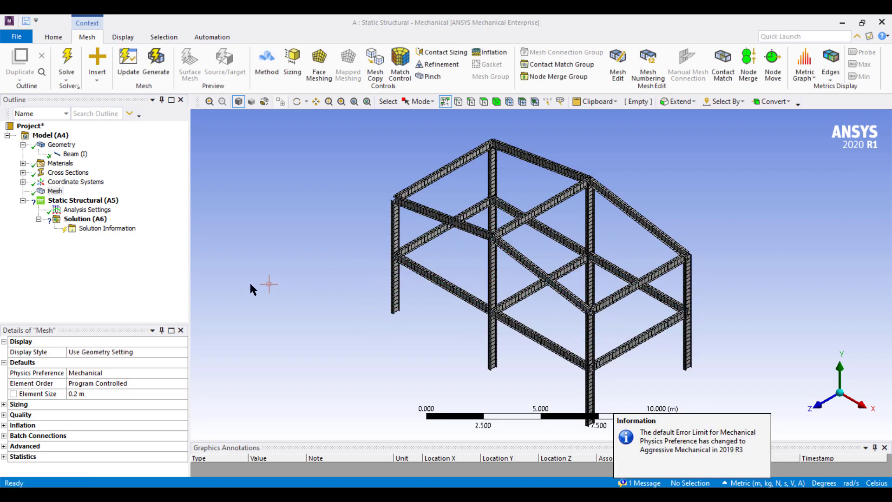
# Add a Fixed Support to the static structural analysis and scope it to the base vertices of all six columns
pyautogui.click(79, 200)
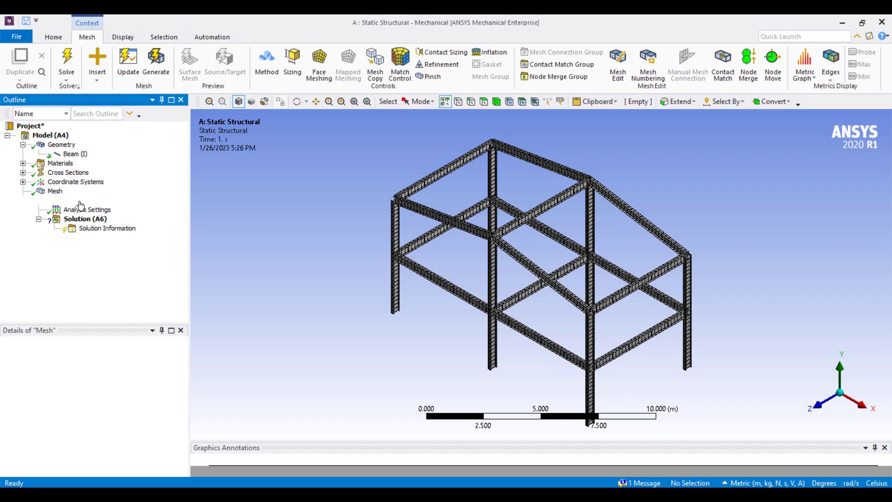
pyautogui.rightClick(80, 203)
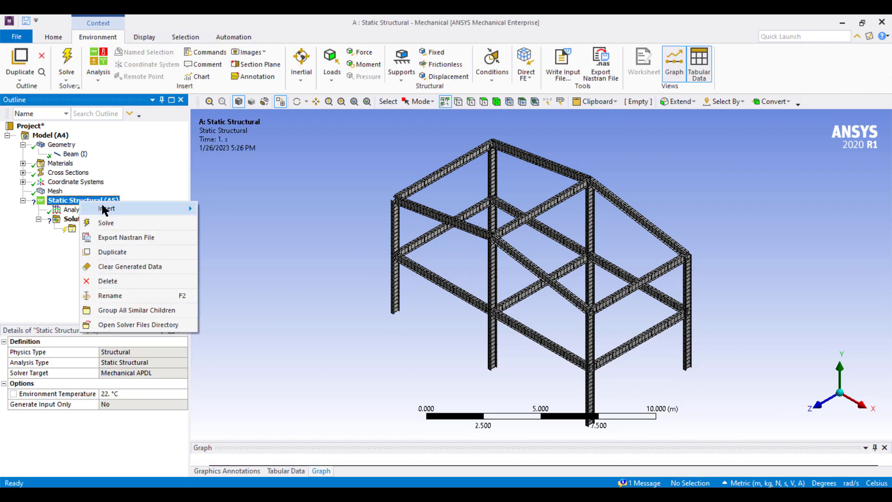
pyautogui.moveTo(116, 208)
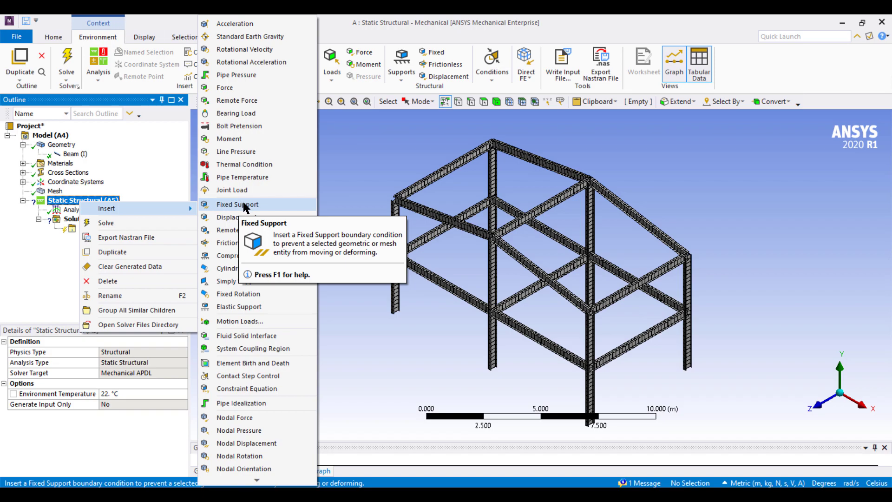
pyautogui.click(260, 204)
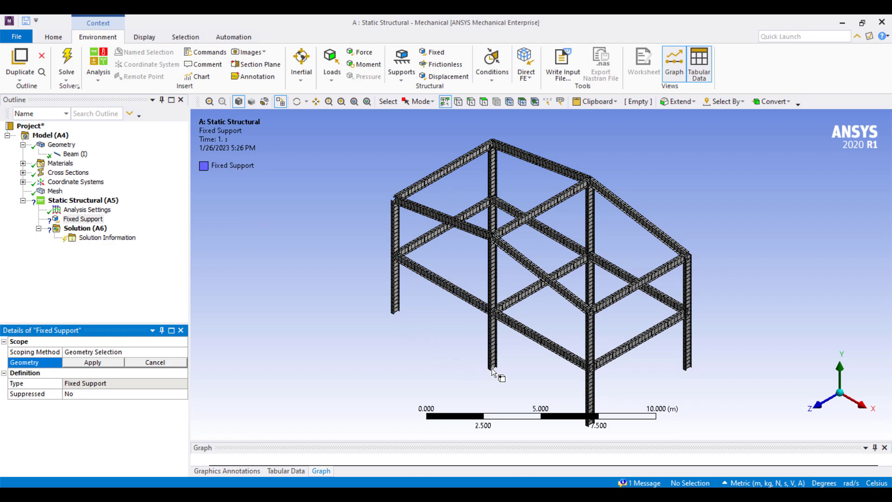
pyautogui.click(459, 103)
pyautogui.moveTo(385, 324); pyautogui.dragTo(404, 315, button='middle')
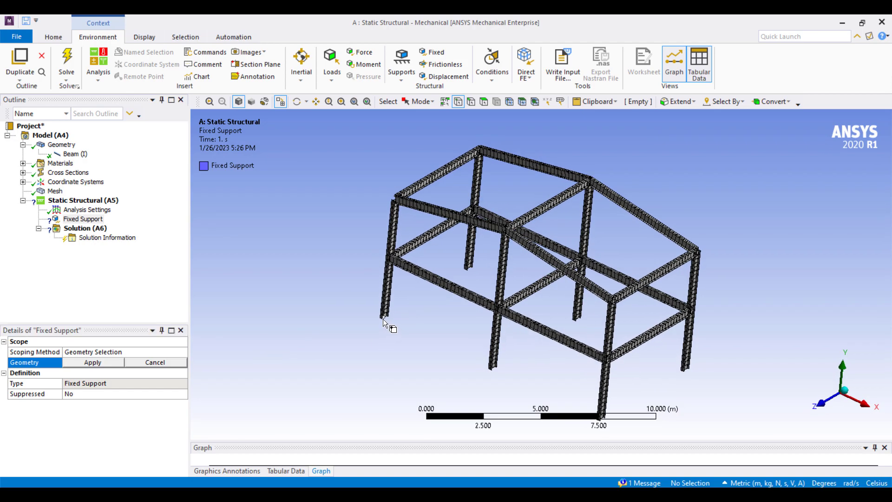
pyautogui.click(384, 319)
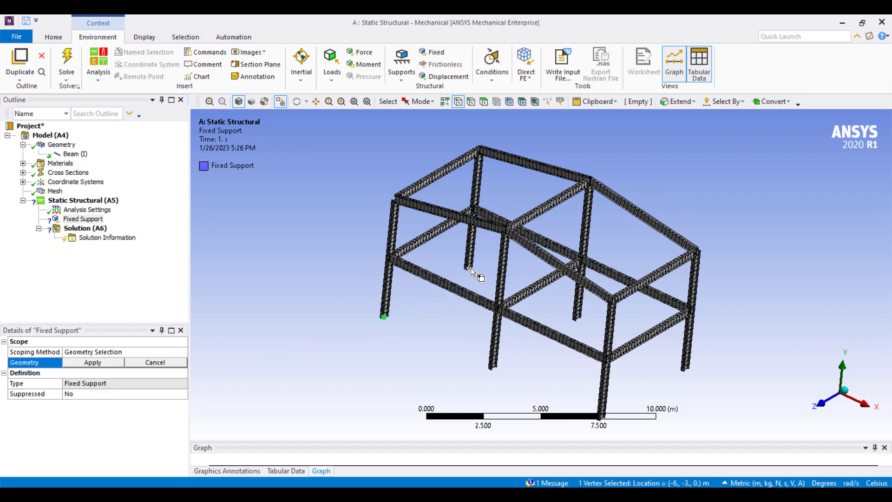
pyautogui.keyDown('ctrl'); pyautogui.click(470, 268); pyautogui.keyUp('ctrl')
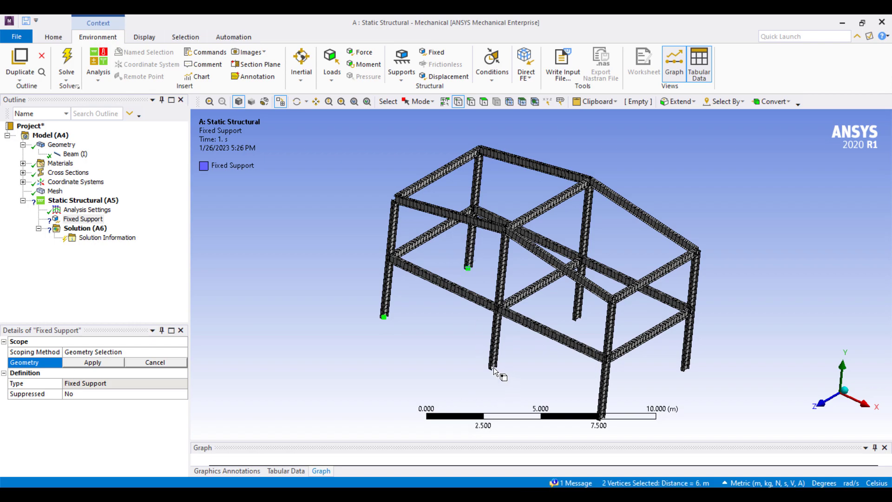
pyautogui.keyDown('ctrl'); pyautogui.click(577, 318); pyautogui.keyUp('ctrl')
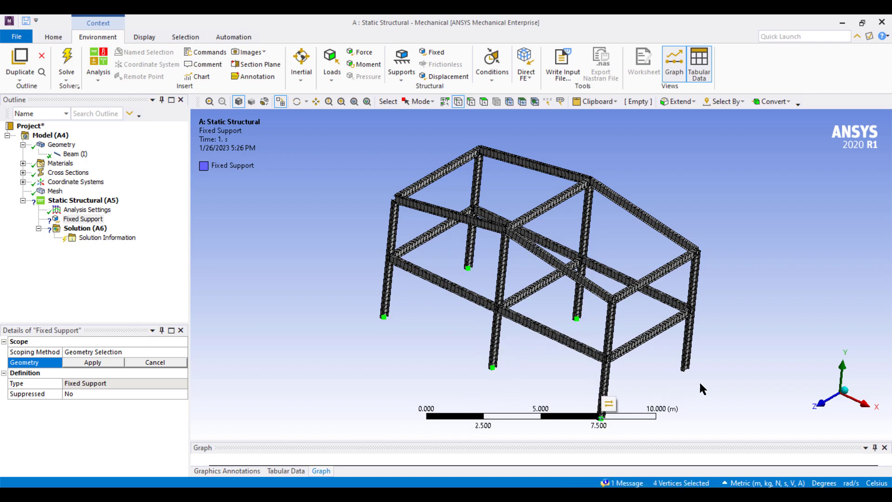
pyautogui.keyDown('ctrl'); pyautogui.click(685, 369); pyautogui.keyUp('ctrl')
pyautogui.click(101, 362)
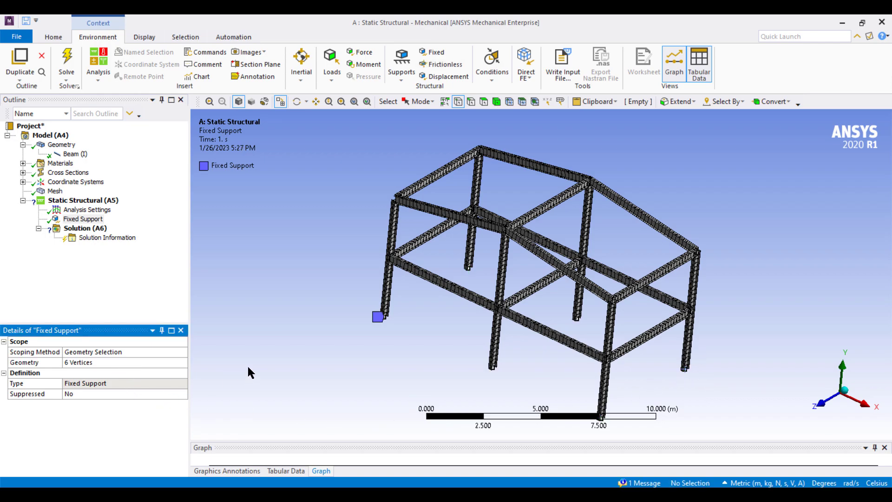
pyautogui.moveTo(381, 322); pyautogui.dragTo(352, 341, button='middle')
pyautogui.click(117, 290)
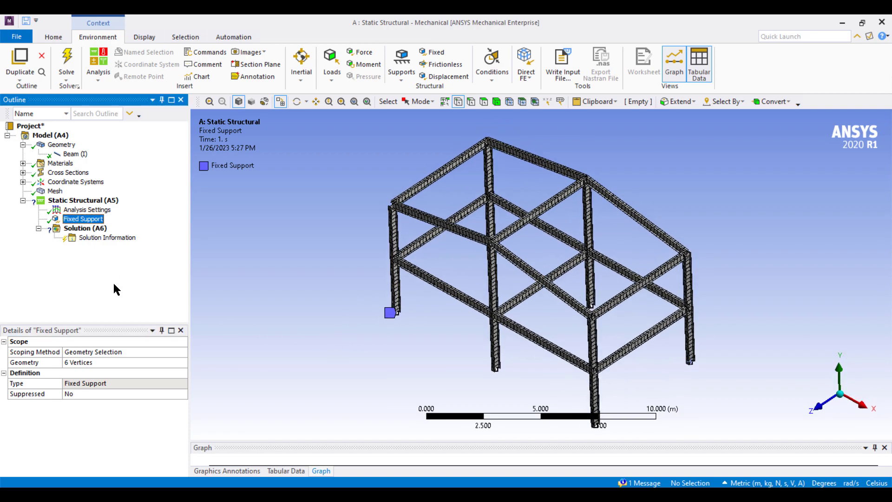
# Check the load in the Beams and Frams.png problem statement, then add a Line Pressure load to the static structural analysis, defined by Components
pyautogui.moveTo(471, 495)
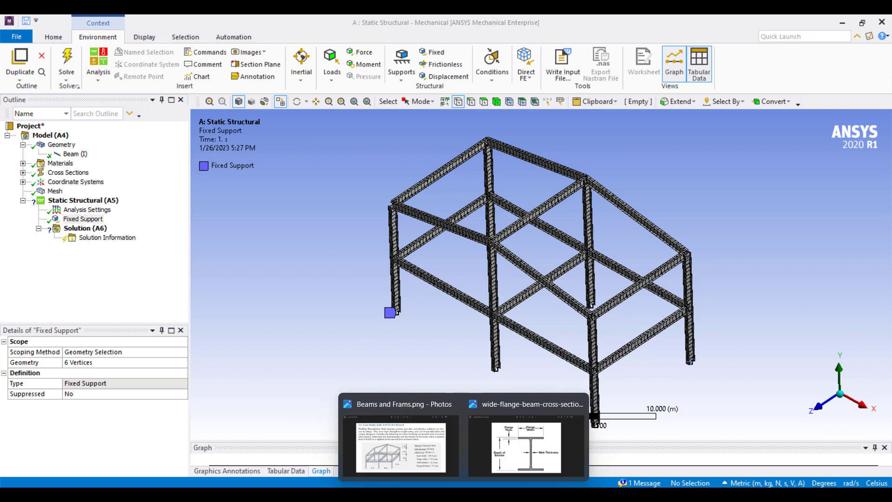
pyautogui.click(400, 435)
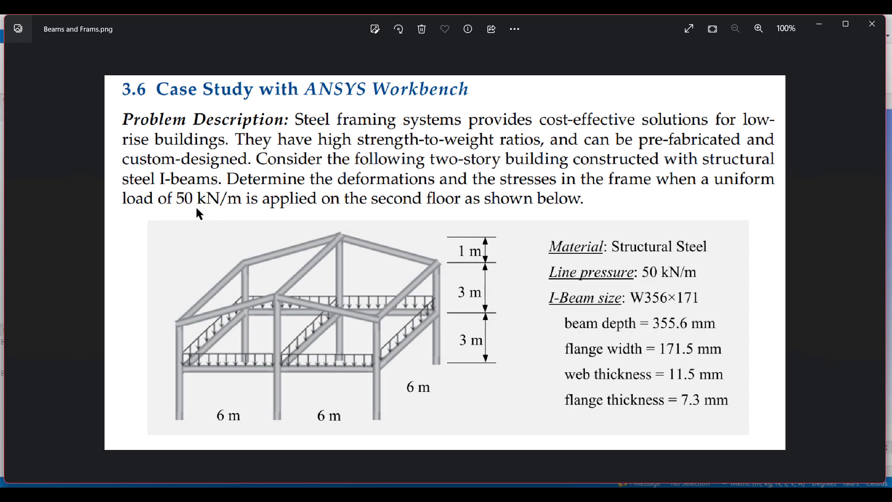
pyautogui.hotkey('alt', 'Tab')
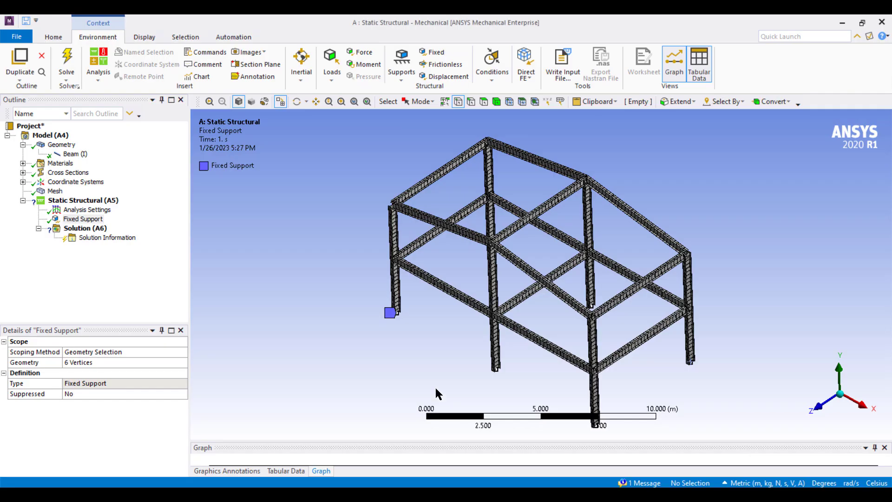
pyautogui.click(70, 202)
pyautogui.rightClick(71, 203)
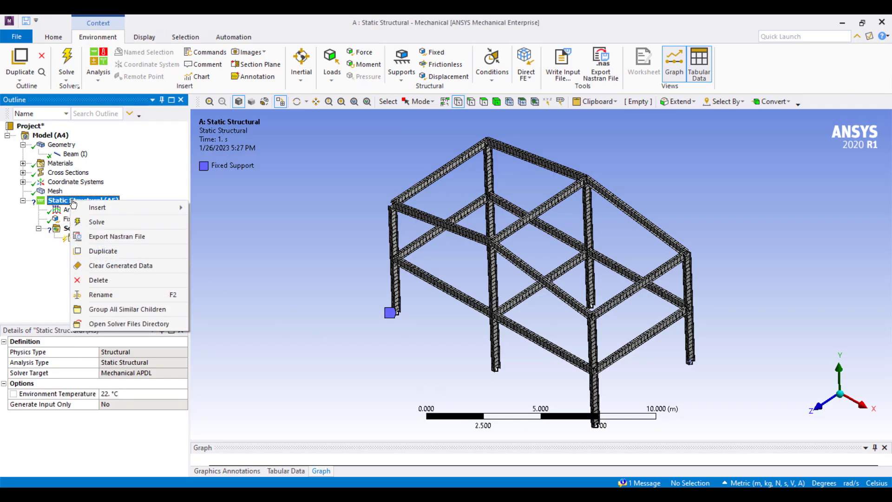
pyautogui.moveTo(119, 205)
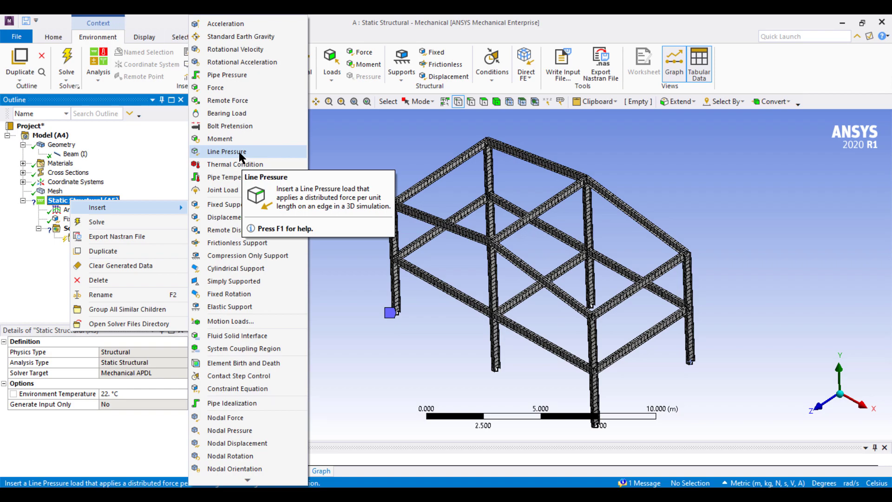
pyautogui.click(240, 152)
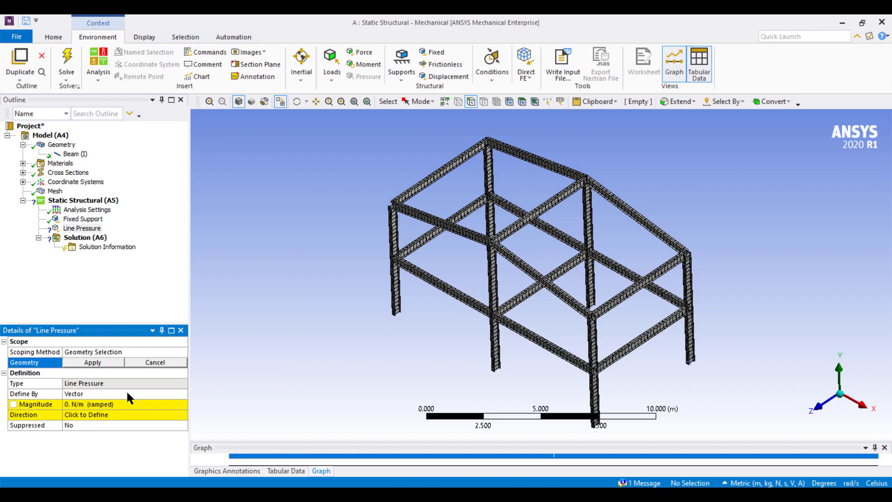
pyautogui.click(127, 395)
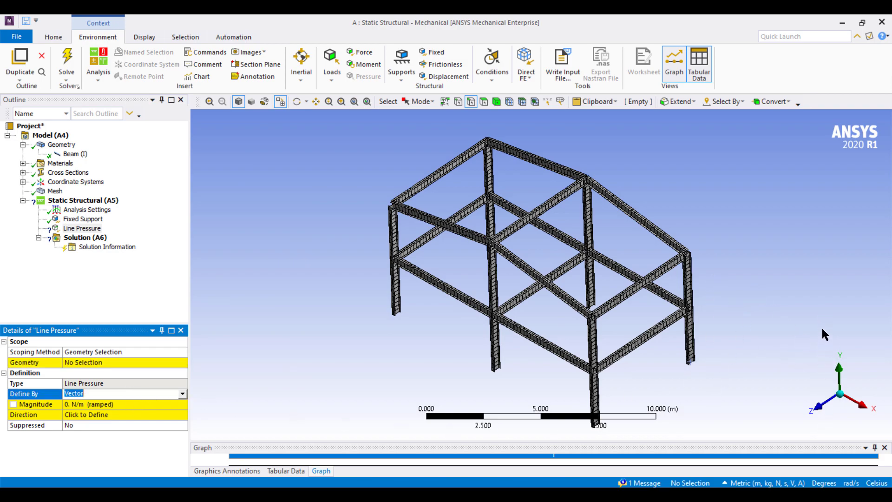
pyautogui.click(182, 394)
pyautogui.click(135, 406)
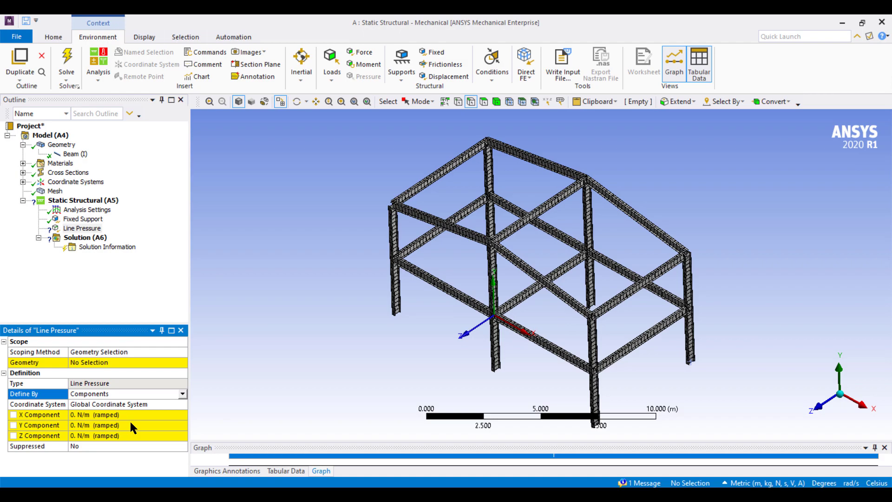
# Scope the line pressure to the seven horizontal beam edges of the second floor, including the middle cross beam
pyautogui.click(144, 362)
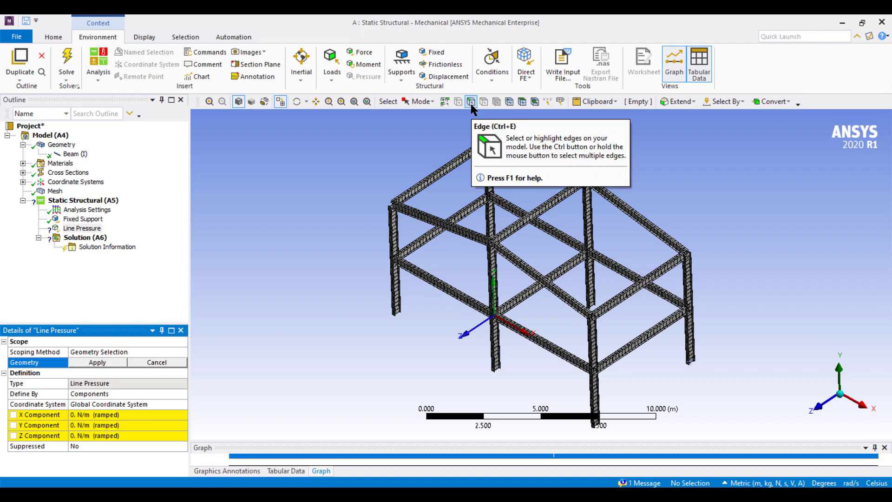
pyautogui.click(450, 292)
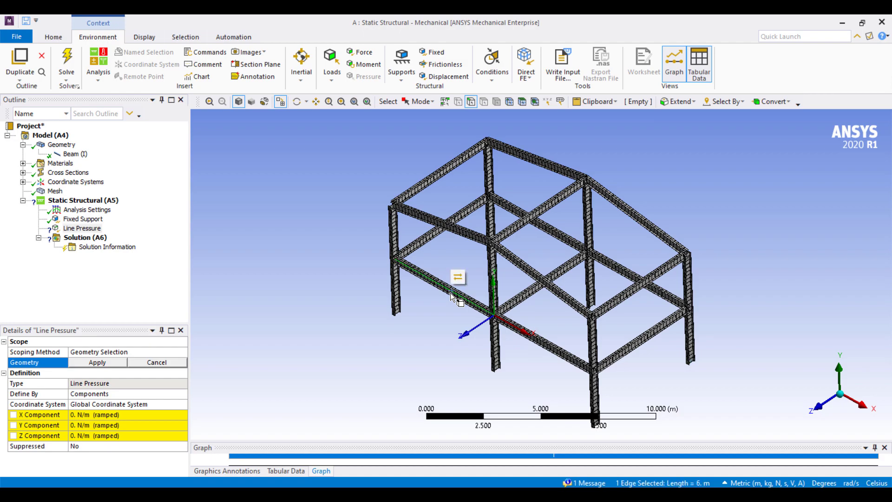
pyautogui.keyDown('ctrl'); pyautogui.click(531, 340); pyautogui.keyUp('ctrl')
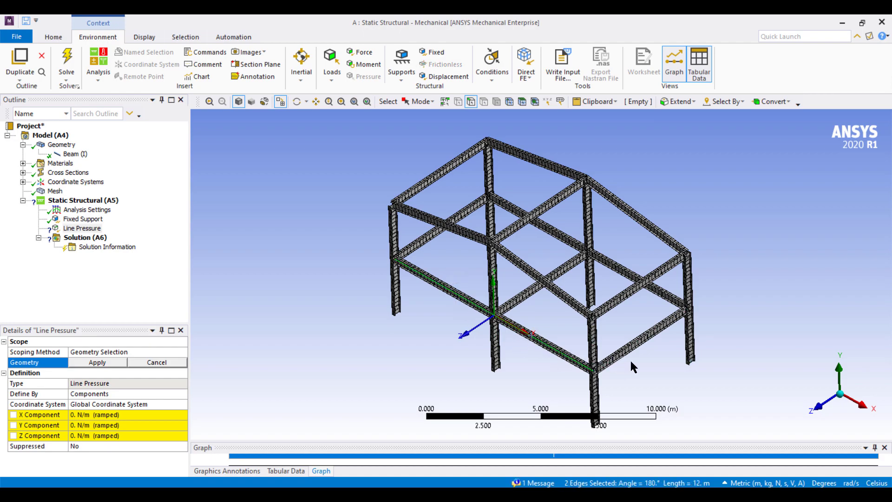
pyautogui.keyDown('ctrl'); pyautogui.click(626, 351); pyautogui.keyUp('ctrl')
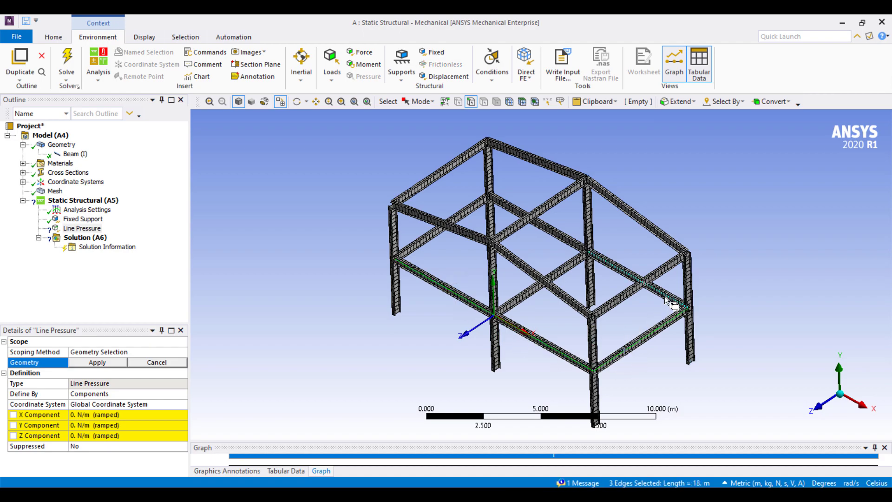
pyautogui.keyDown('ctrl'); pyautogui.click(618, 269); pyautogui.keyUp('ctrl')
pyautogui.keyDown('ctrl'); pyautogui.click(553, 232); pyautogui.keyUp('ctrl')
pyautogui.keyDown('ctrl'); pyautogui.click(475, 209); pyautogui.keyUp('ctrl')
pyautogui.keyDown('ctrl'); pyautogui.click(556, 275); pyautogui.keyUp('ctrl')
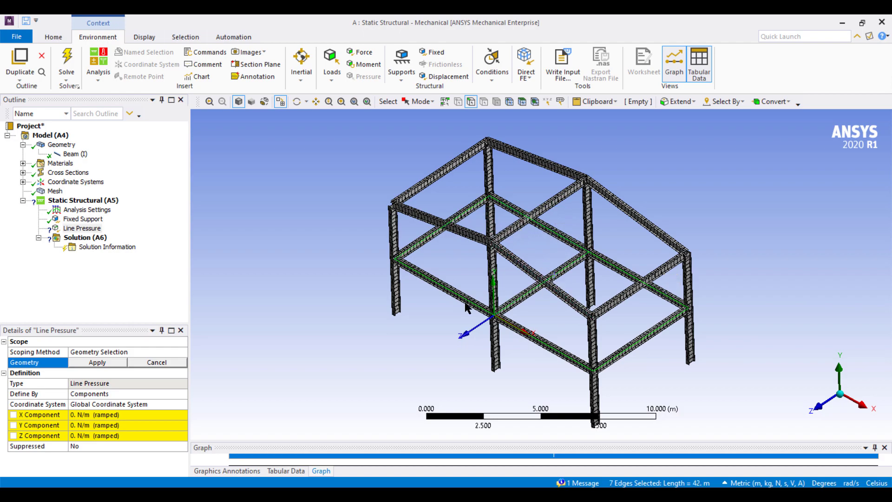
pyautogui.click(98, 363)
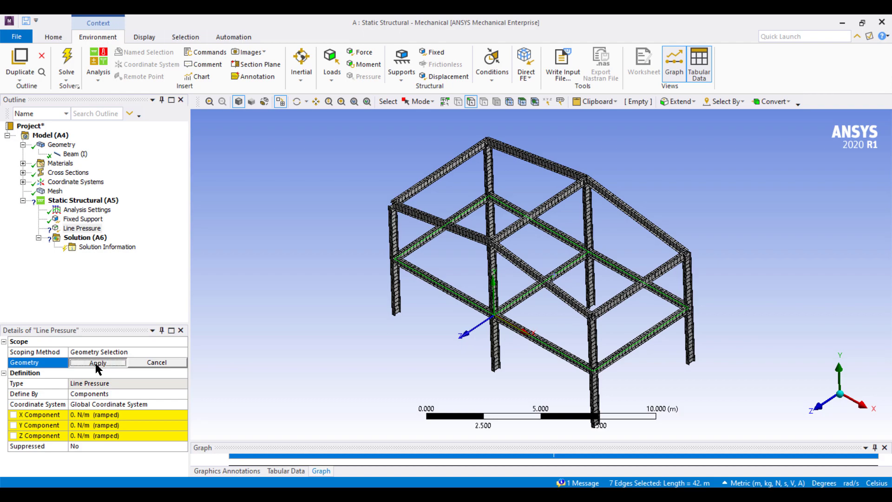
# Set the line pressure's Y Component to -50000 N/m
pyautogui.click(87, 424)
pyautogui.write('-')
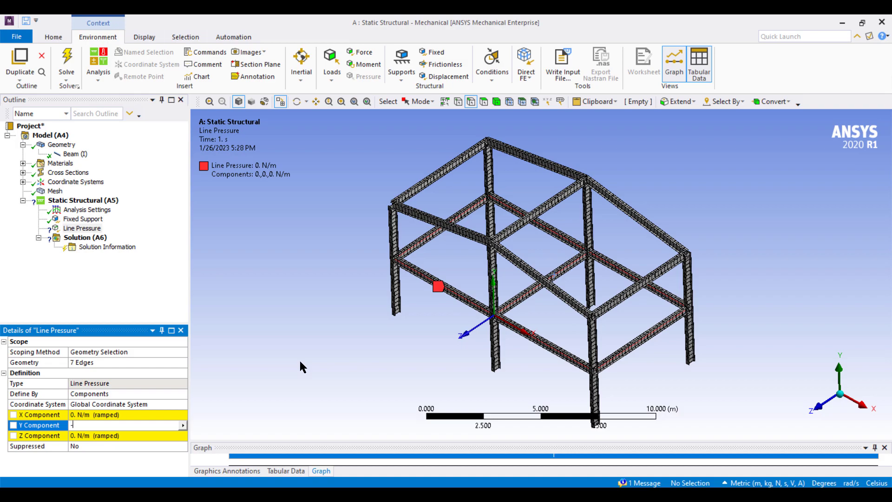
pyautogui.write('50000')
pyautogui.click(104, 306)
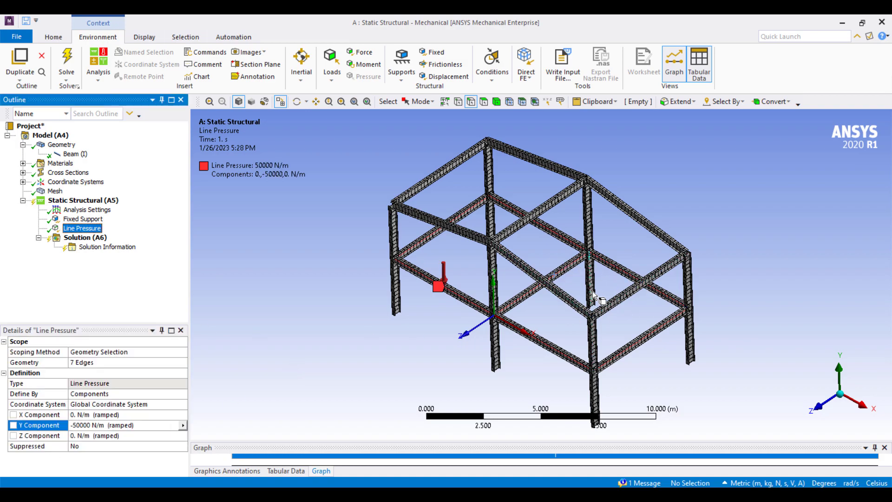
# Insert a Total Deformation result under the static structural solution
pyautogui.click(88, 238)
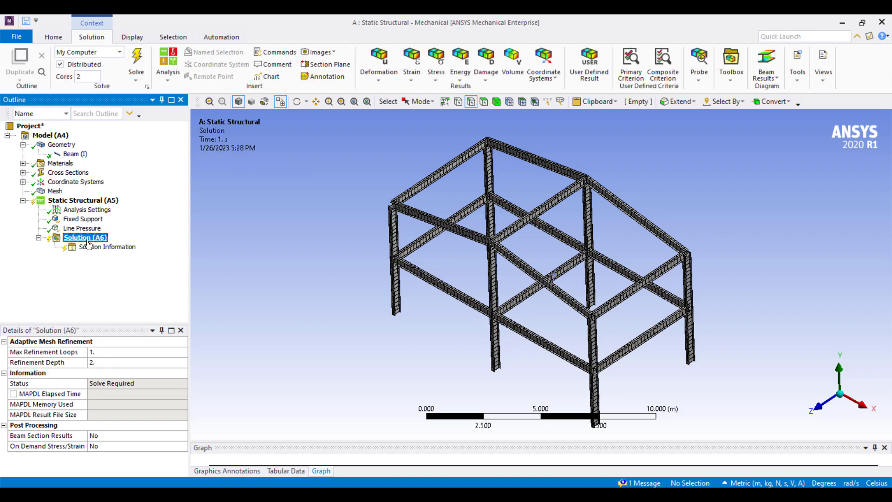
pyautogui.rightClick(89, 241)
pyautogui.moveTo(117, 248)
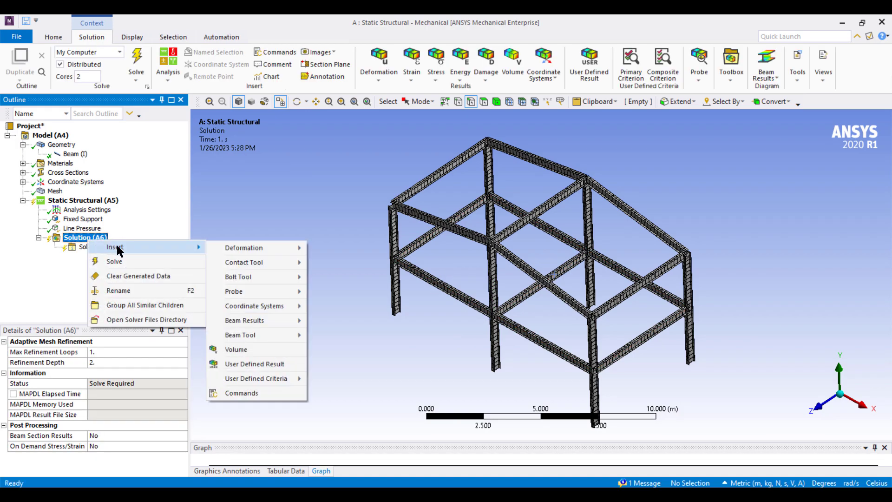
pyautogui.moveTo(232, 248)
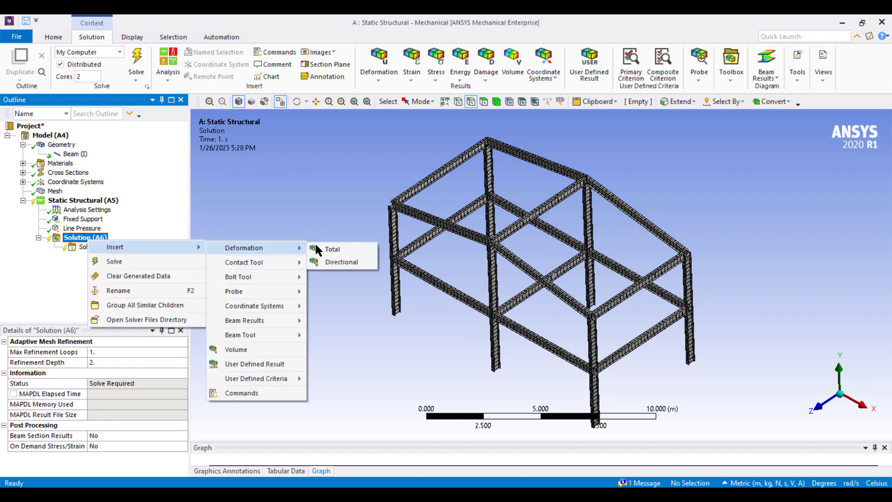
pyautogui.click(333, 251)
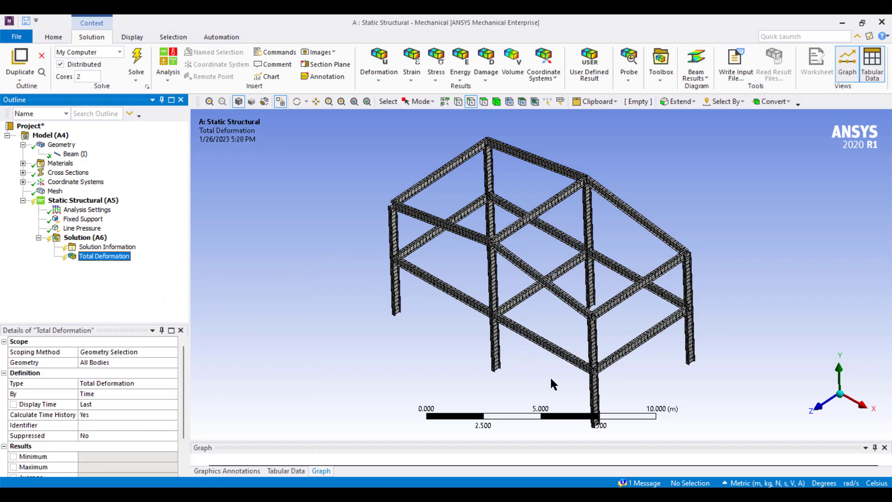
# Add a Beam Tool to the solution for direct, minimum combined and maximum combined stress results
pyautogui.click(80, 238)
pyautogui.rightClick(80, 238)
pyautogui.moveTo(119, 241)
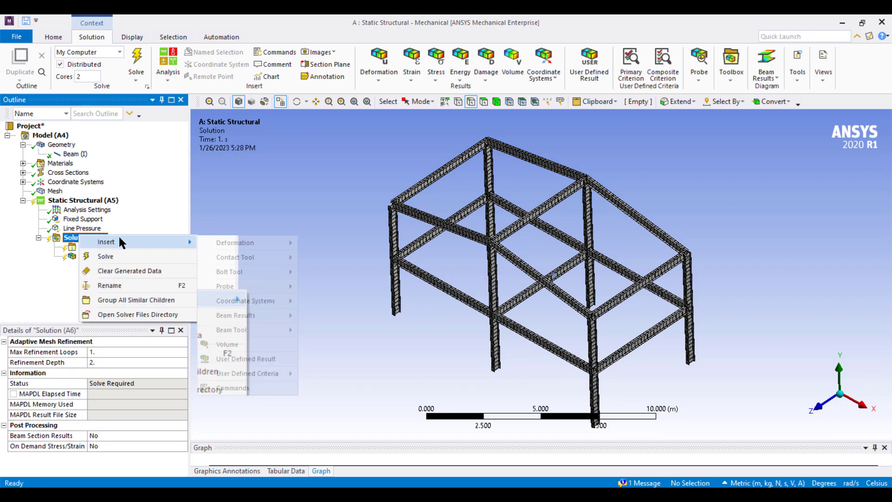
pyautogui.moveTo(261, 328)
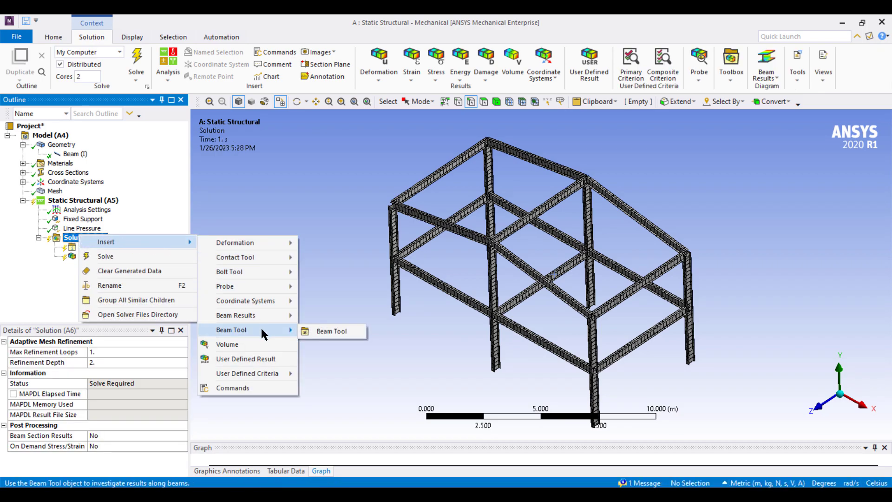
pyautogui.click(328, 332)
pyautogui.click(54, 266)
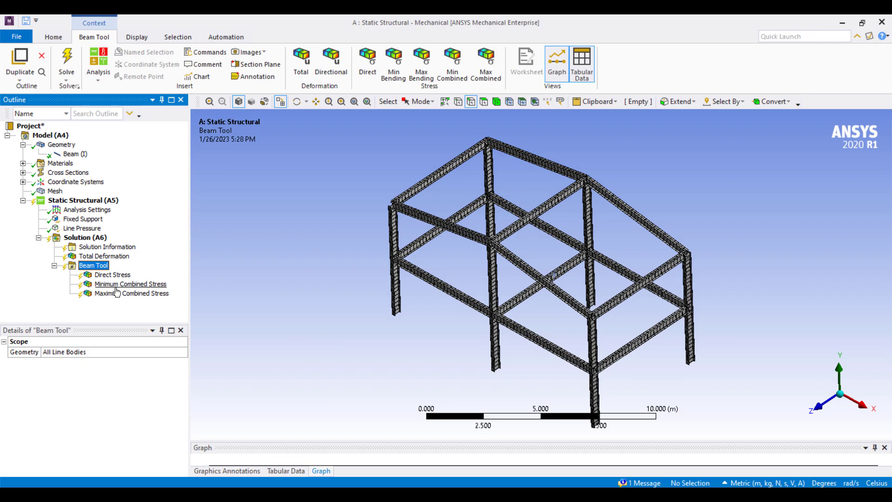
pyautogui.click(87, 239)
pyautogui.rightClick(87, 239)
pyautogui.moveTo(175, 245)
pyautogui.moveTo(238, 251)
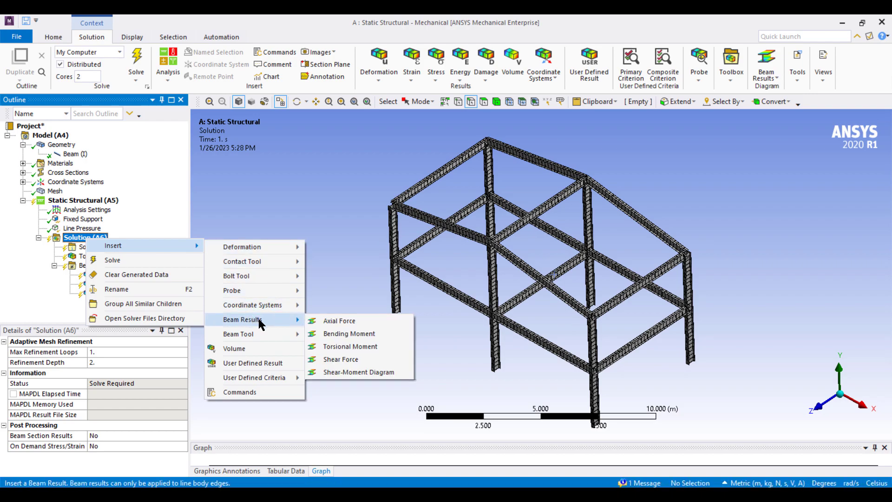
pyautogui.click(51, 290)
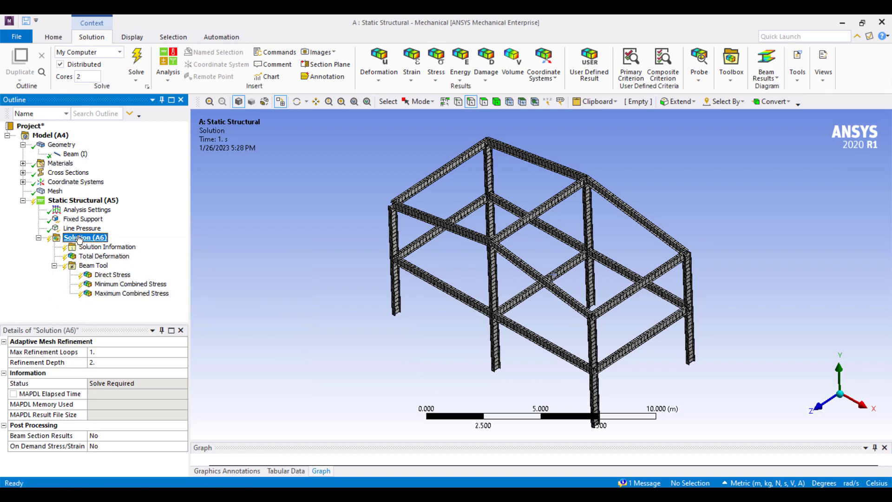
# Solve the static structural analysis
pyautogui.rightClick(80, 239)
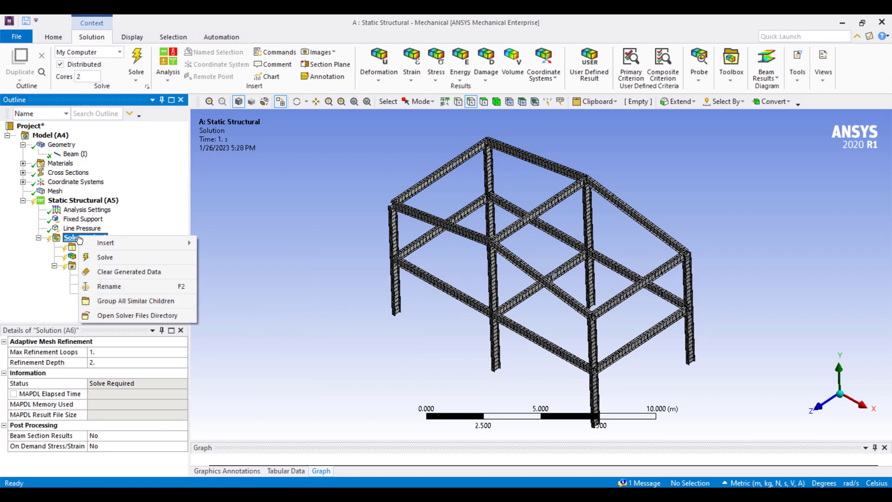
pyautogui.click(121, 259)
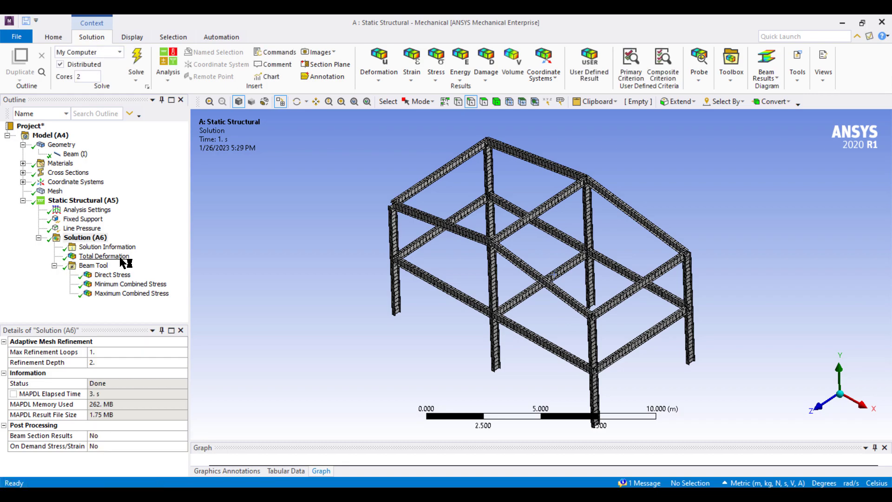
pyautogui.click(39, 288)
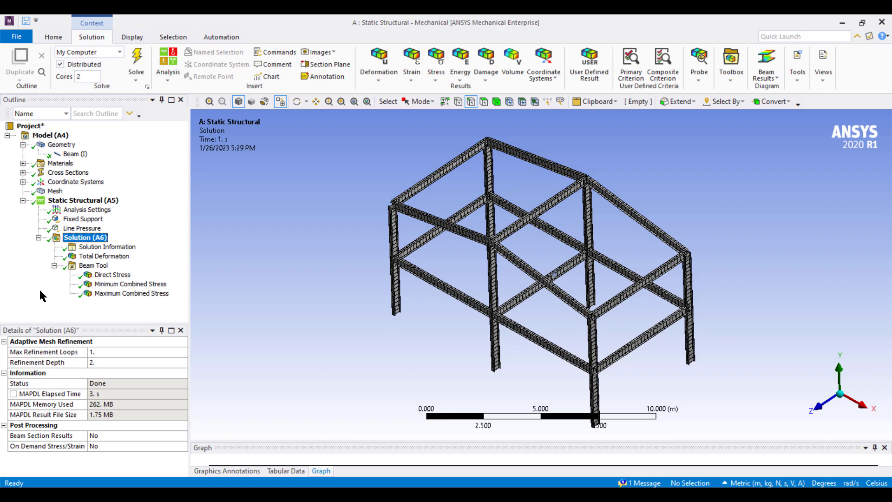
# Review the frame's contour plots for total deformation, direct stress, minimum combined stress and maximum combined stress
pyautogui.click(105, 257)
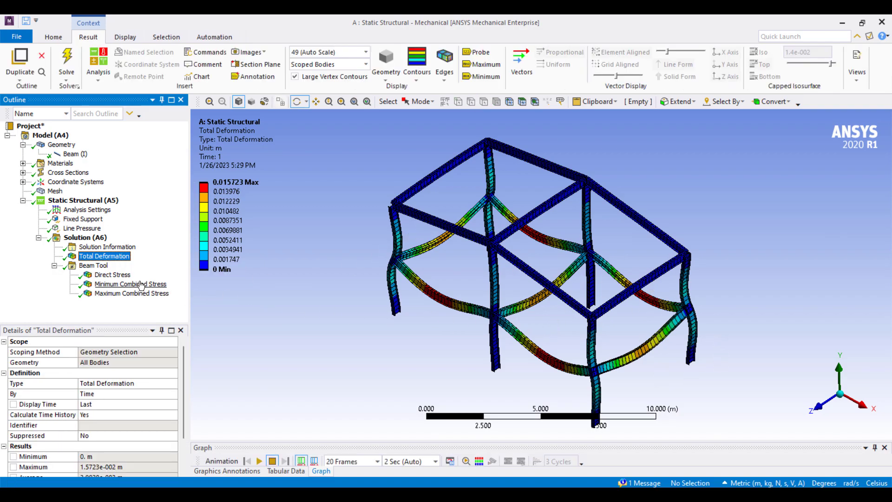
pyautogui.click(112, 275)
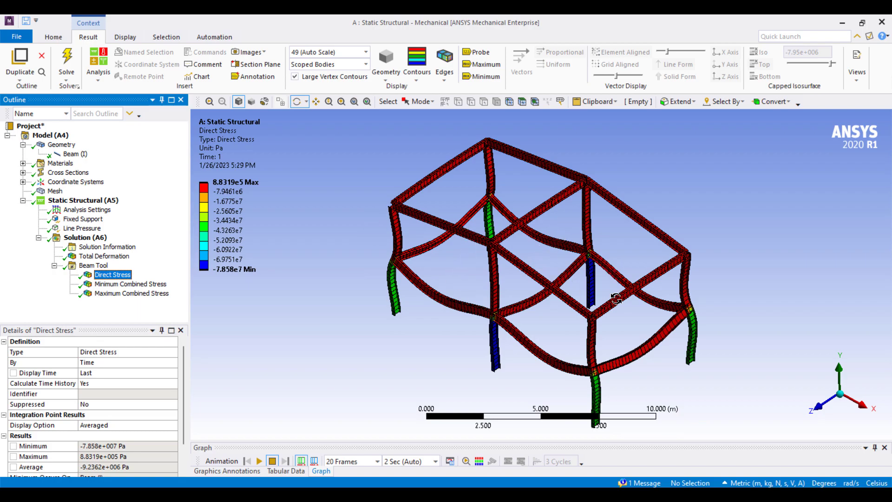
pyautogui.click(118, 284)
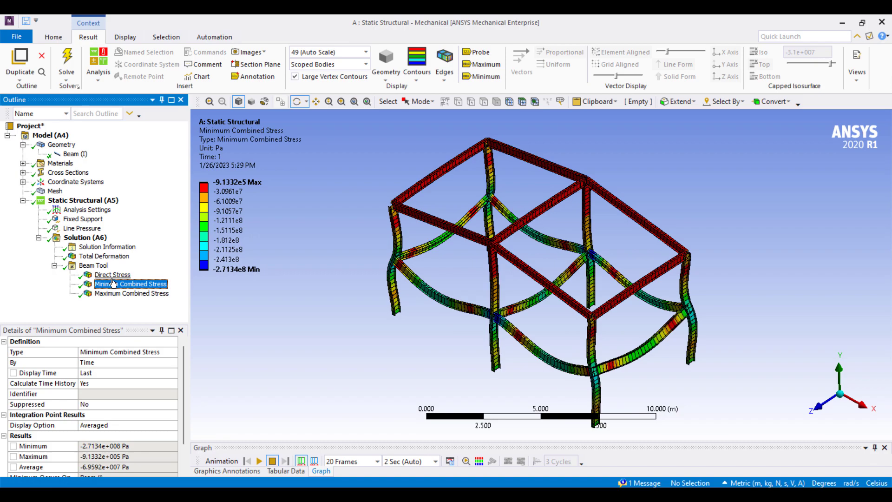
pyautogui.click(119, 293)
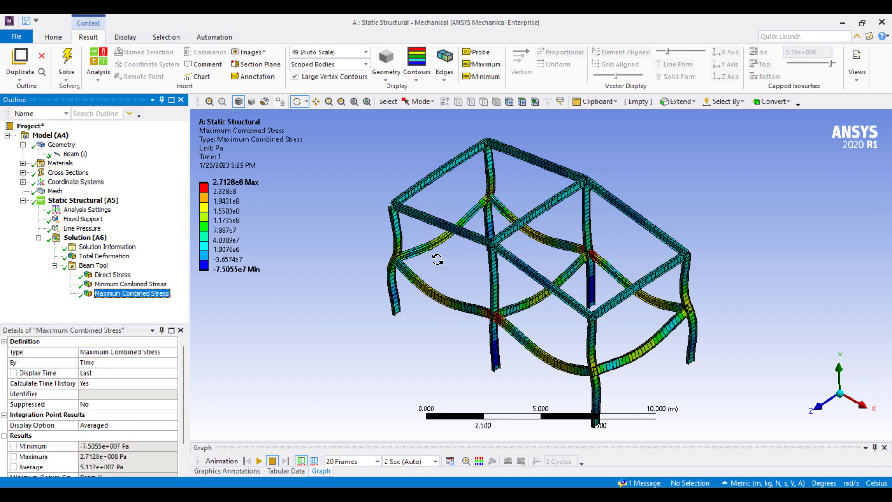
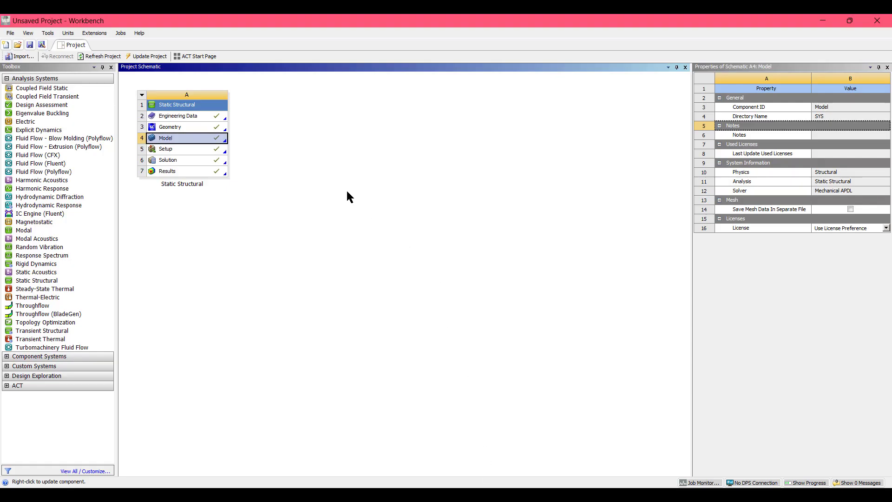
# Switch to Workbench and reopen the Static Structural system's geometry in SpaceClaim for editing
pyautogui.click(193, 126)
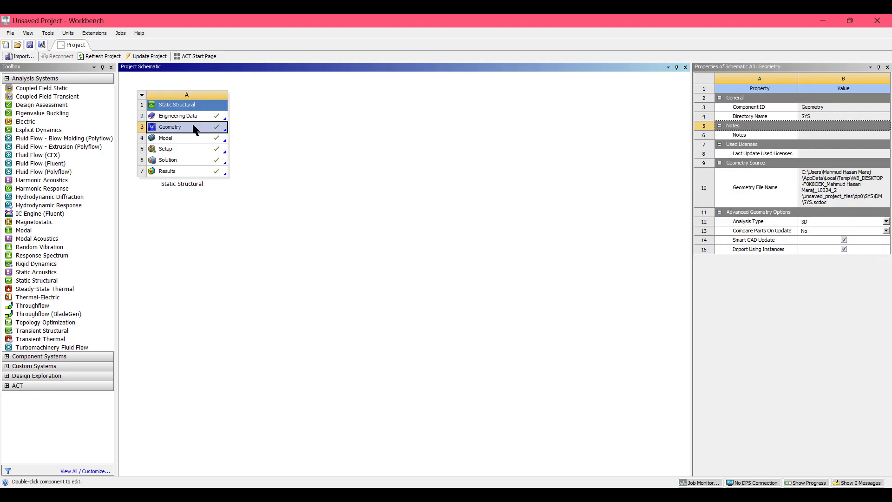
pyautogui.rightClick(193, 125)
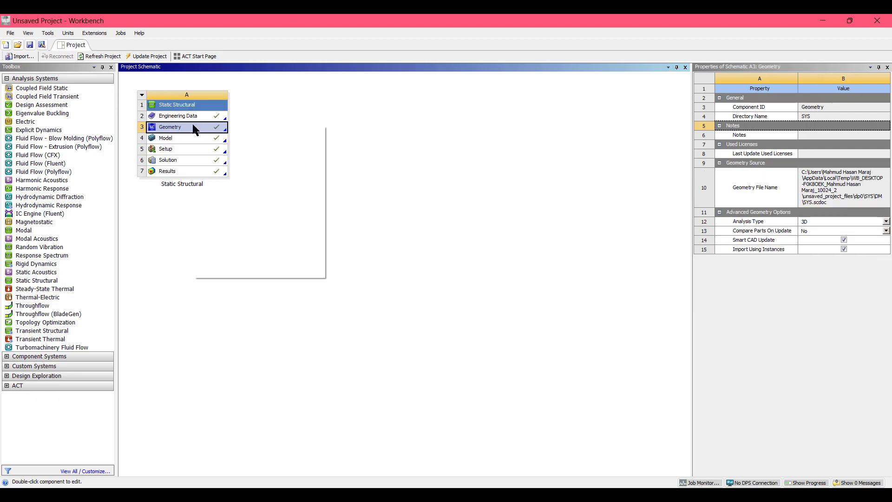
pyautogui.click(218, 131)
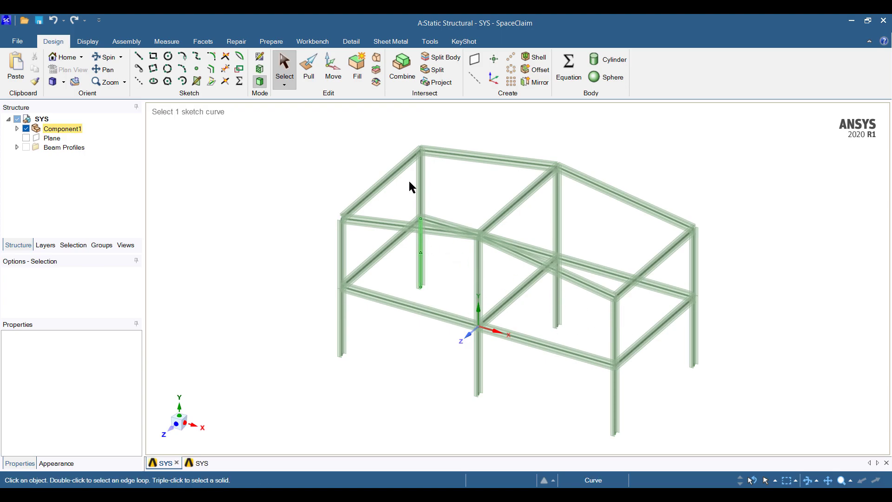
# Start a Blend and select the four second-floor beams enclosing the bay on the negative X side
pyautogui.click(377, 58)
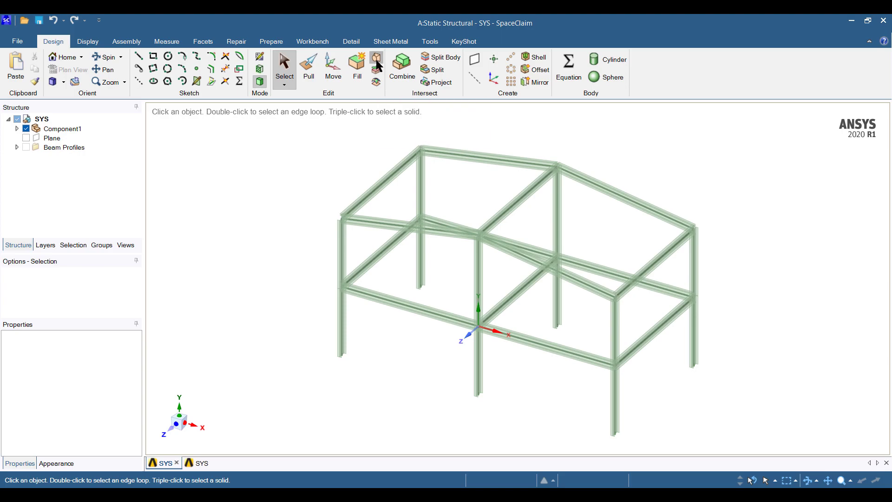
pyautogui.click(415, 307)
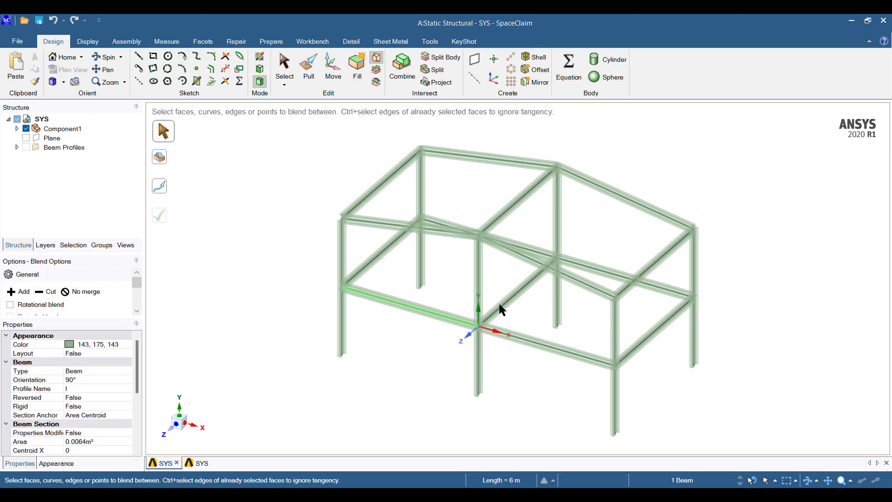
pyautogui.click(532, 249)
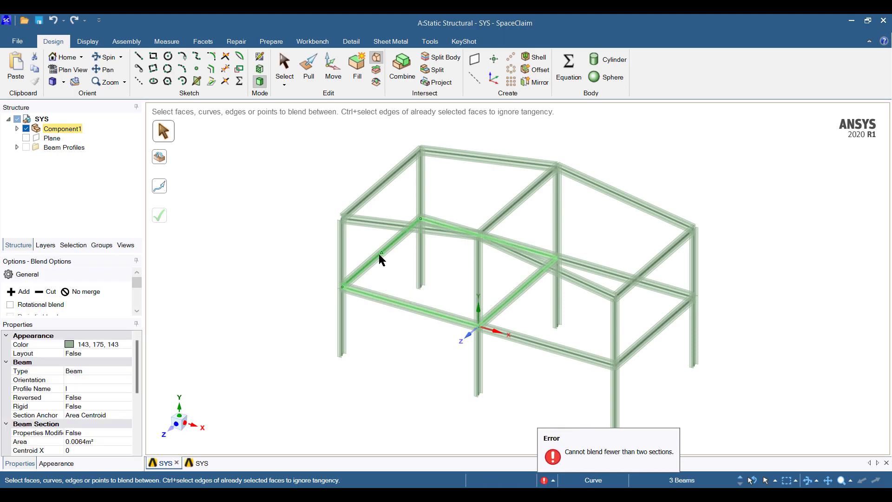
pyautogui.click(378, 253)
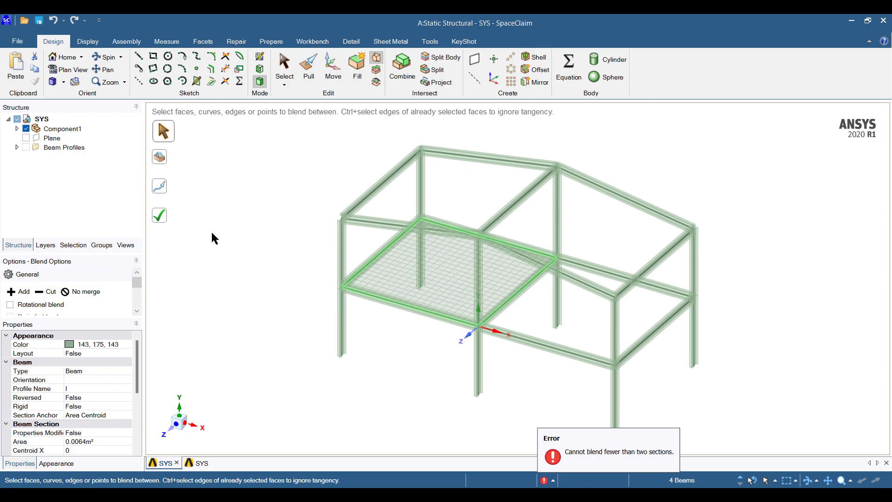
# Try to create the blended floor surface from the four beams, inspect it under Component1, and undo it
pyautogui.click(160, 217)
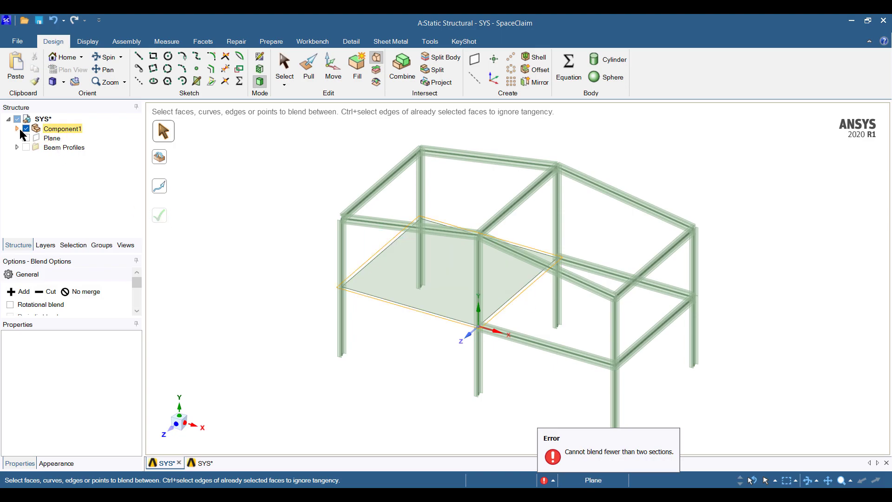
pyautogui.doubleClick(61, 129)
pyautogui.click(54, 140)
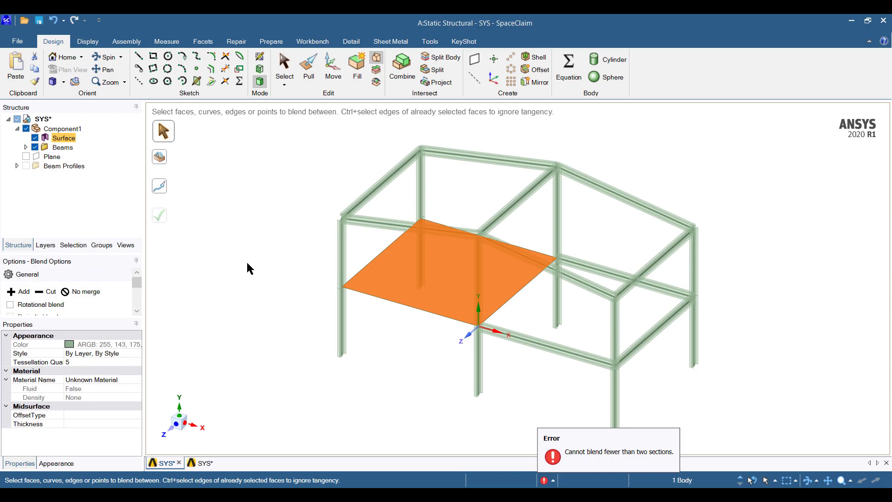
pyautogui.hotkey('ctrl', 'z')
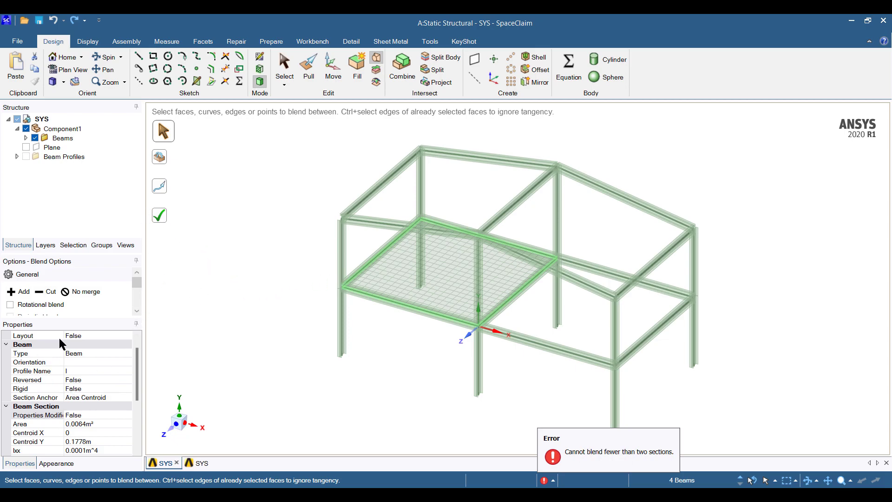
# Set Layout to True for the four selected beams and complete the blended floor surface between them
pyautogui.click(126, 338)
pyautogui.click(127, 336)
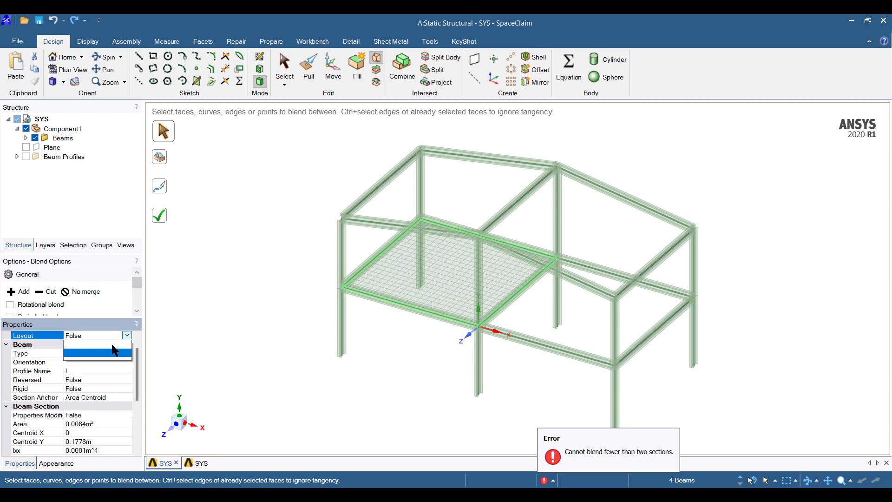
pyautogui.click(106, 352)
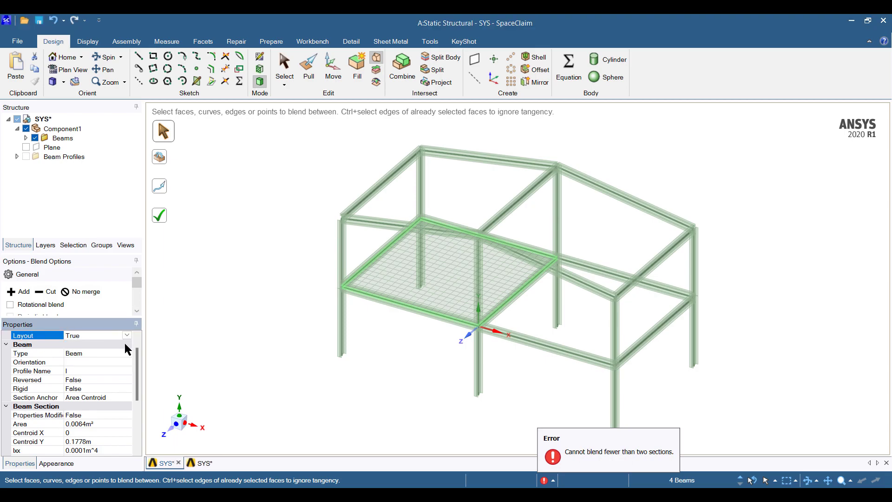
pyautogui.click(161, 216)
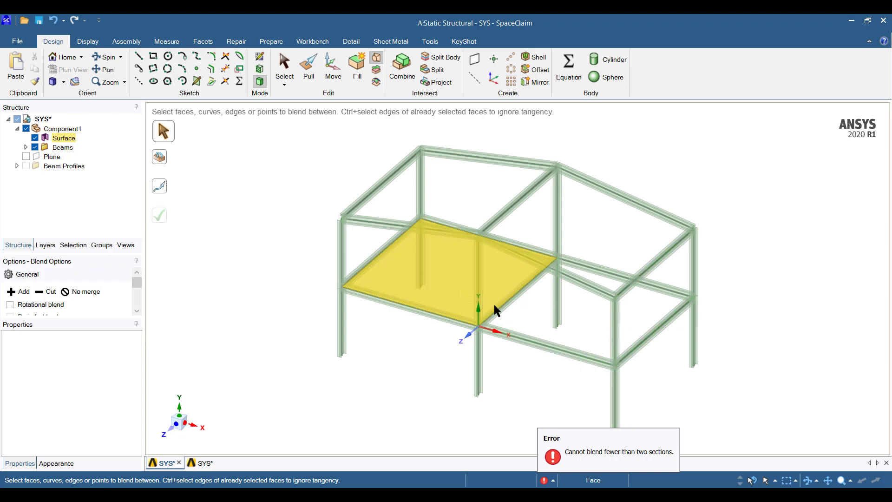
# Blend a second floor surface between the four second-floor beams of the positive X bay, with their Layout set to True
pyautogui.click(510, 336)
pyautogui.keyDown('ctrl'); pyautogui.click(648, 334); pyautogui.keyUp('ctrl')
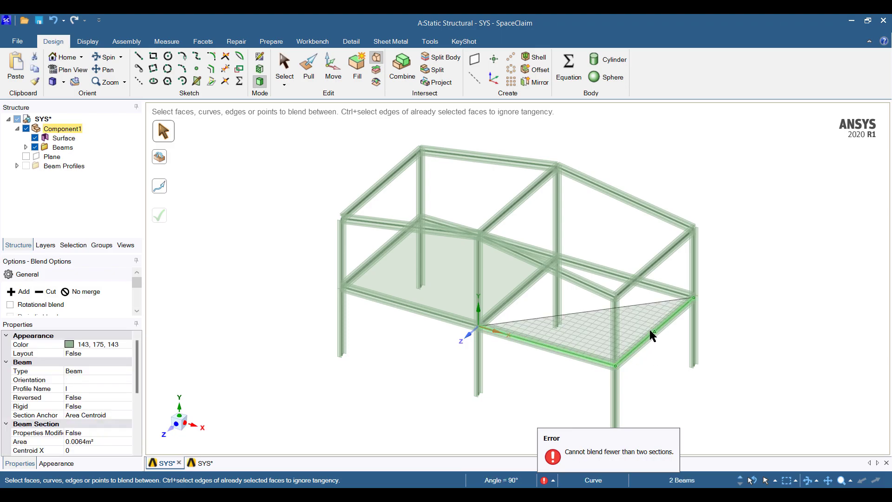
pyautogui.keyDown('ctrl'); pyautogui.click(662, 292); pyautogui.keyUp('ctrl')
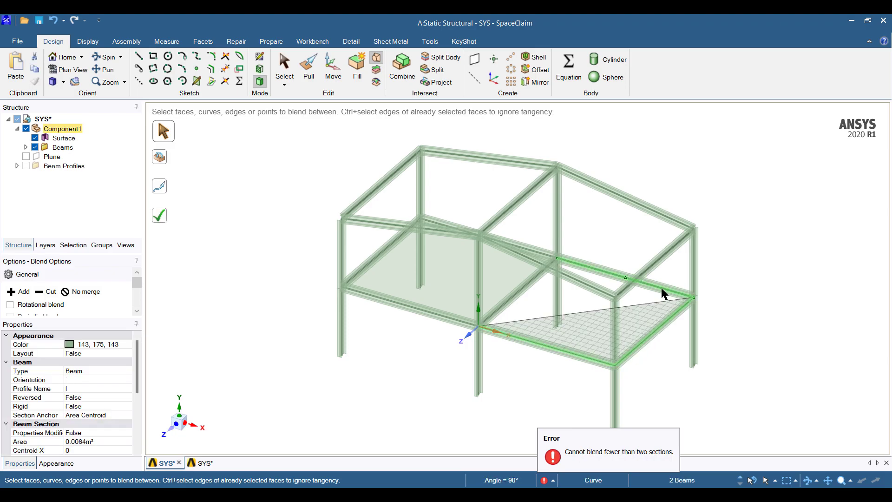
pyautogui.keyDown('ctrl'); pyautogui.click(514, 297); pyautogui.keyUp('ctrl')
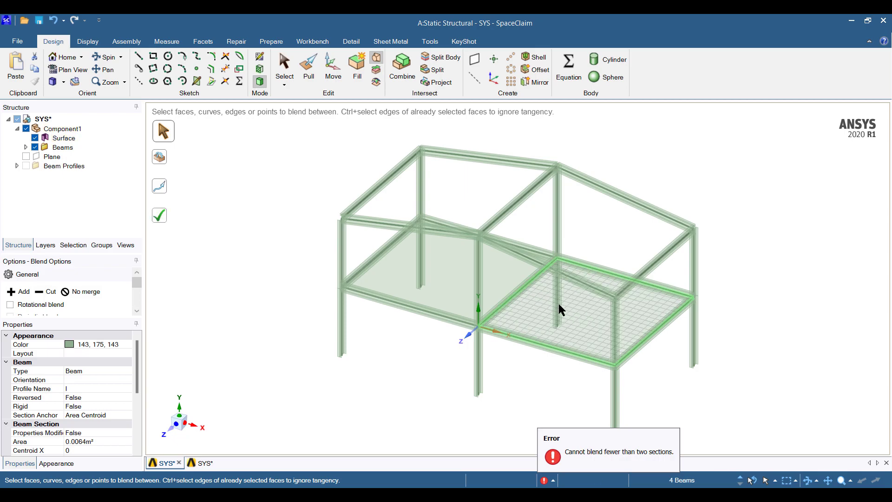
pyautogui.click(112, 354)
pyautogui.click(125, 354)
pyautogui.click(99, 363)
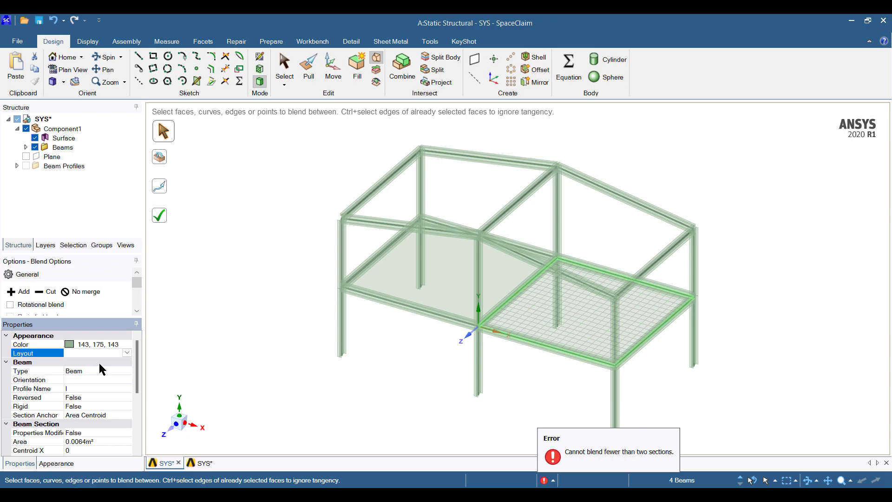
pyautogui.click(153, 215)
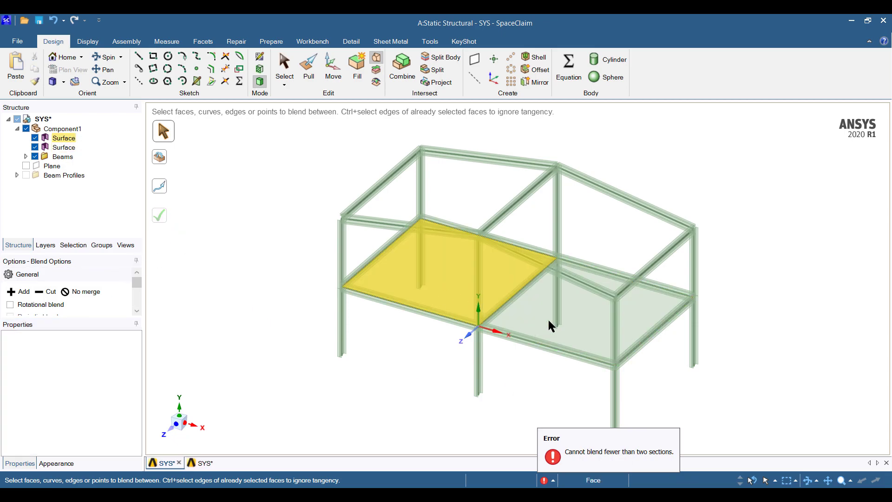
# Set the midsurface thickness of both second-floor surfaces to 0.05 m, leave the Blend tool and close SpaceClaim
pyautogui.click(64, 138)
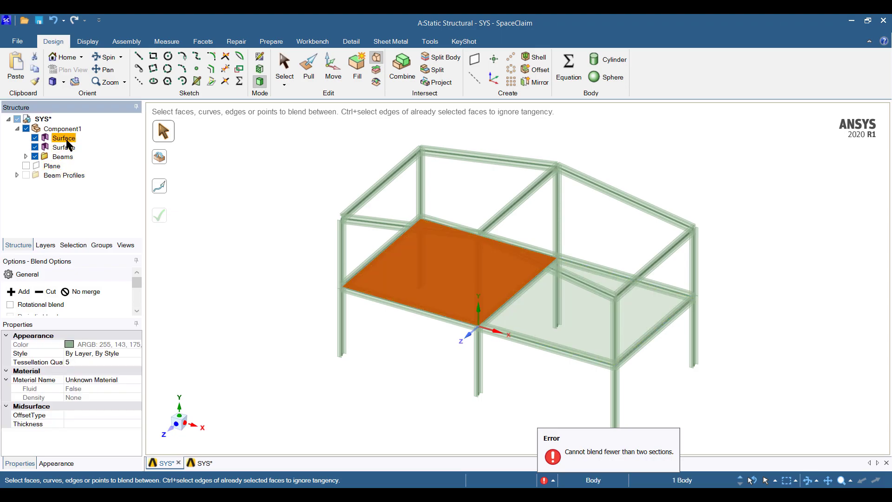
pyautogui.click(74, 425)
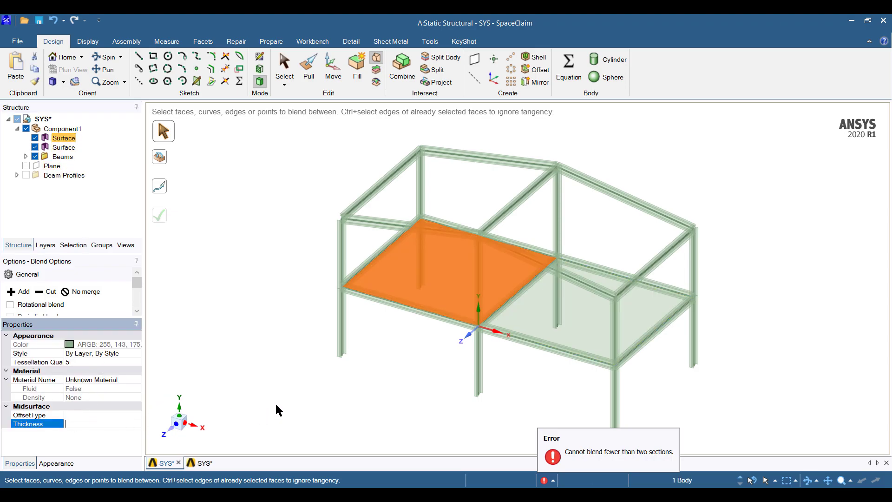
pyautogui.write('0.05')
pyautogui.press('Return')
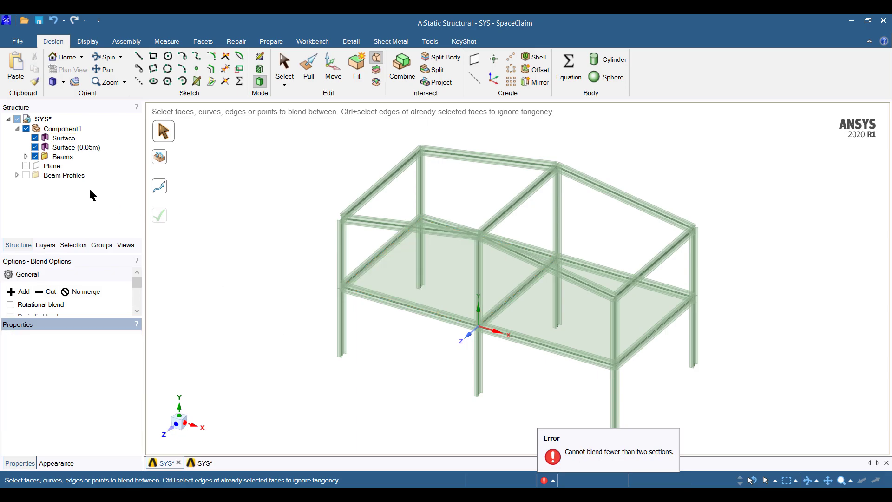
pyautogui.click(64, 138)
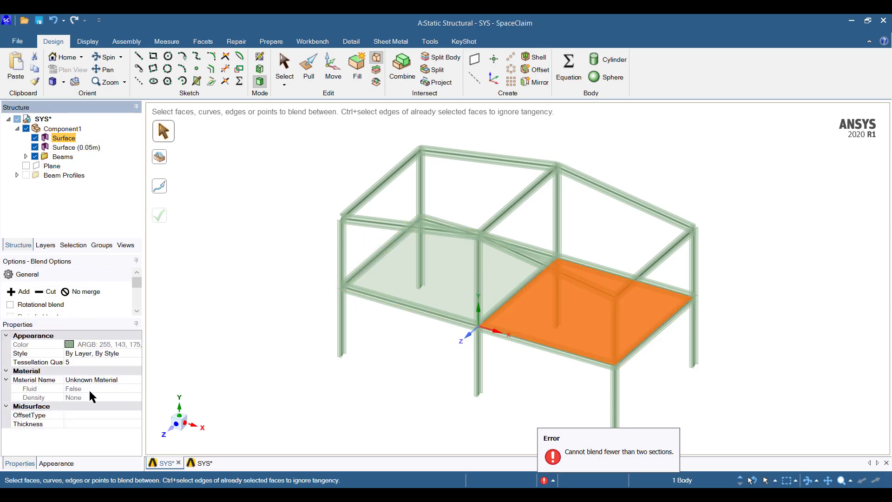
pyautogui.click(71, 424)
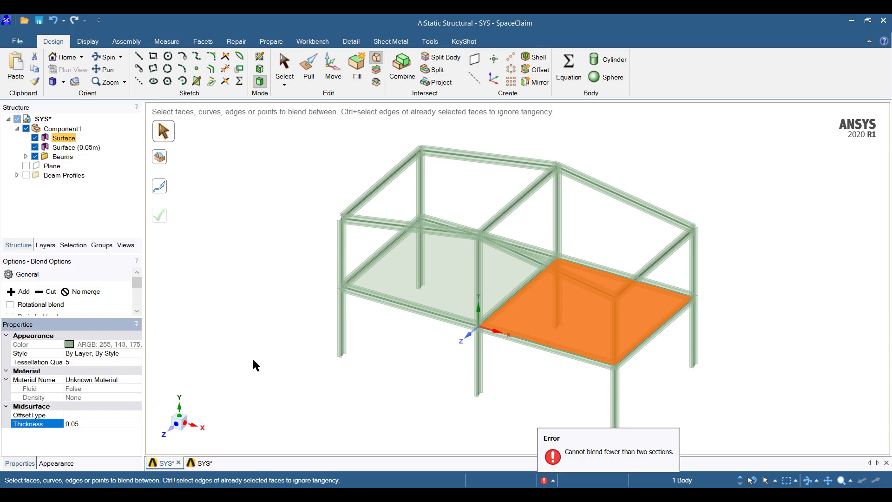
pyautogui.write('0.05')
pyautogui.press('Return')
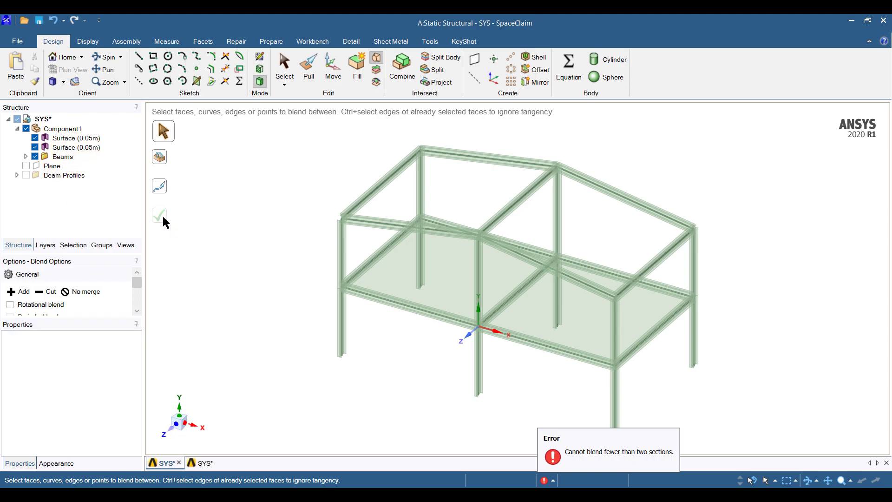
pyautogui.click(284, 68)
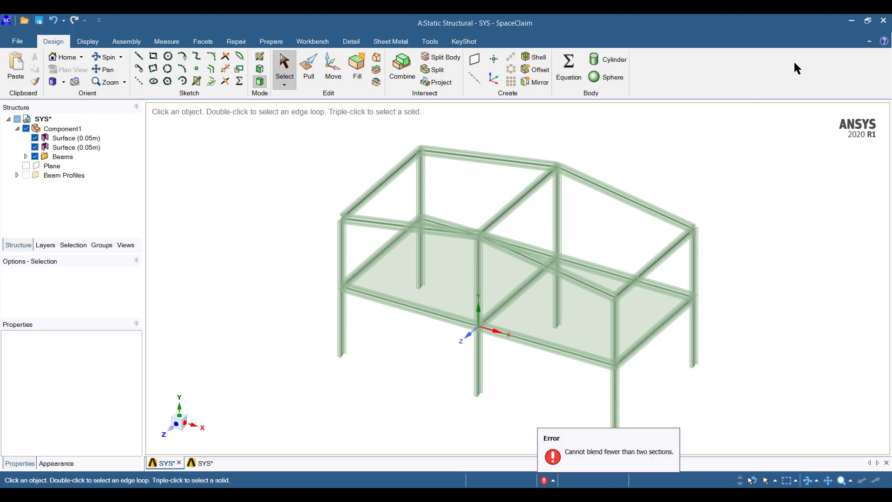
pyautogui.click(884, 20)
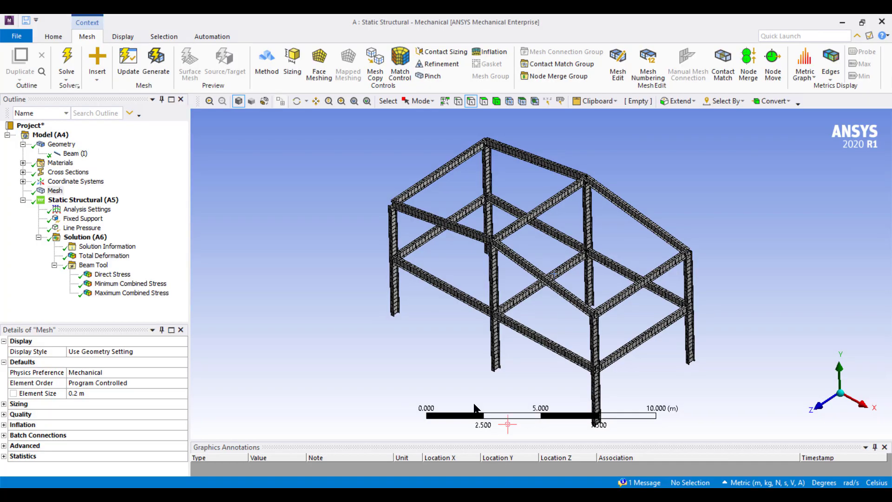
pyautogui.click(23, 144)
pyautogui.click(23, 145)
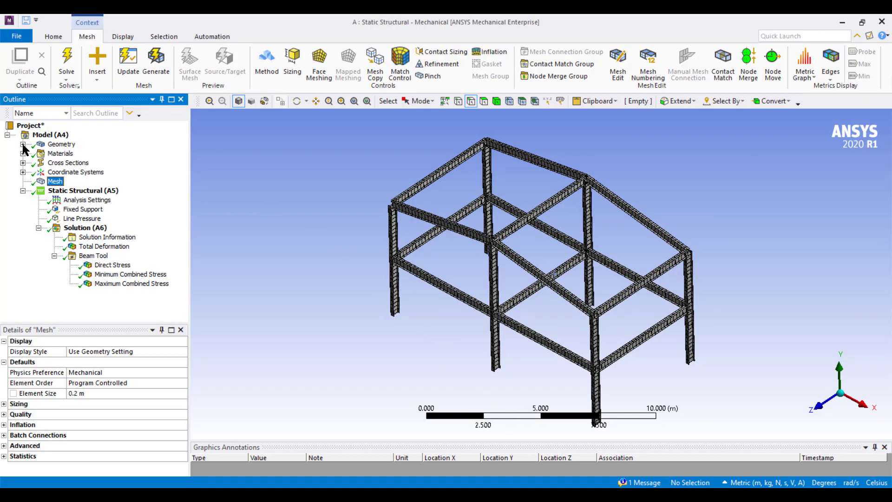
pyautogui.click(23, 145)
pyautogui.click(22, 144)
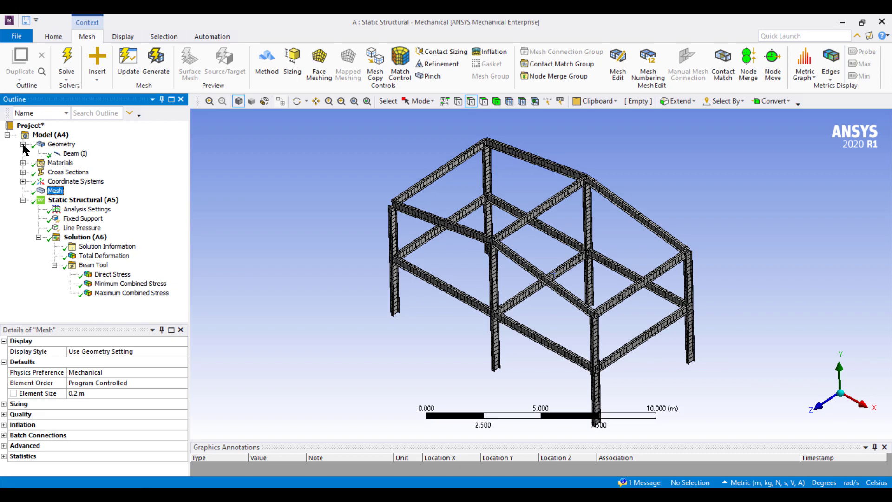
pyautogui.click(22, 144)
pyautogui.click(23, 145)
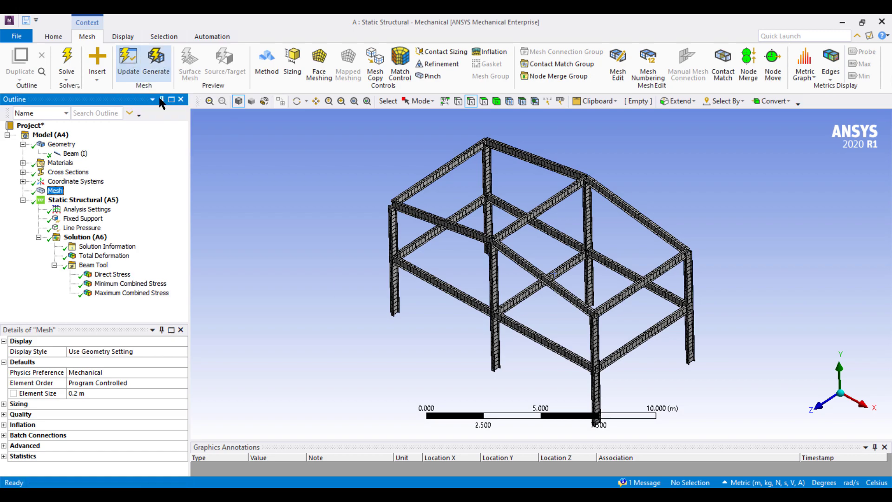
# Close Mechanical and reopen the Static Structural model from Workbench, reading in the updated upstream geometry data
pyautogui.click(882, 21)
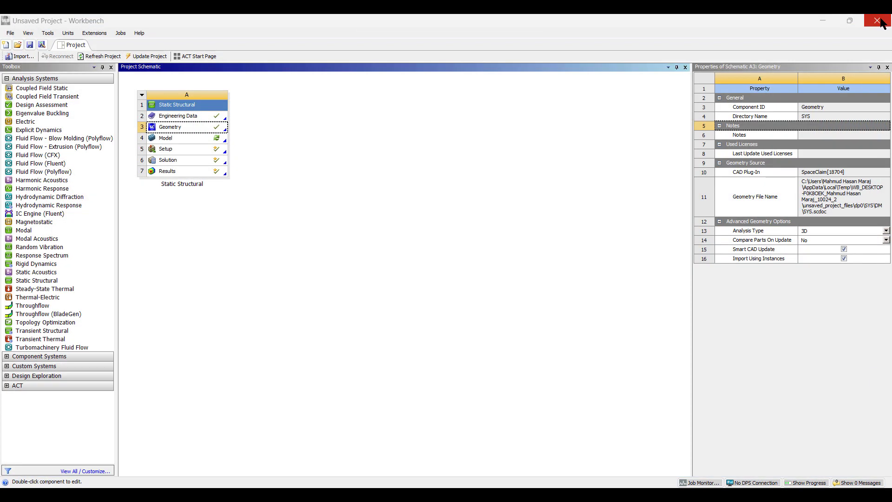
pyautogui.doubleClick(189, 137)
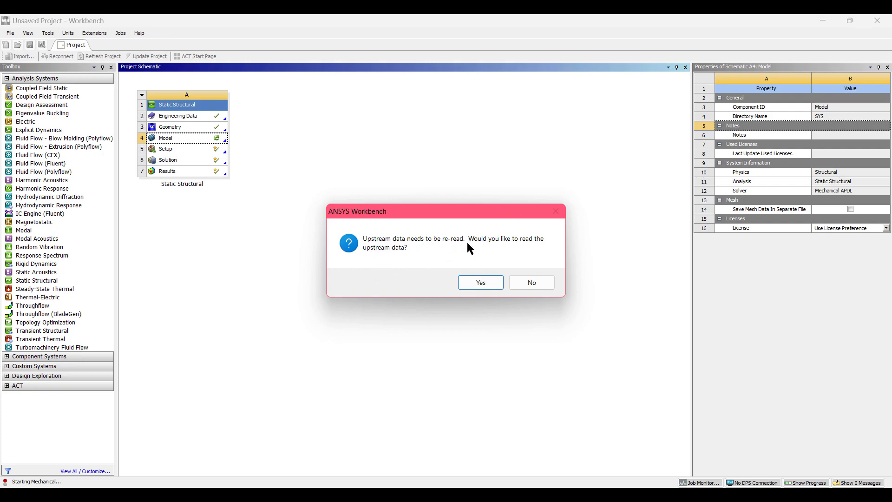
pyautogui.click(481, 282)
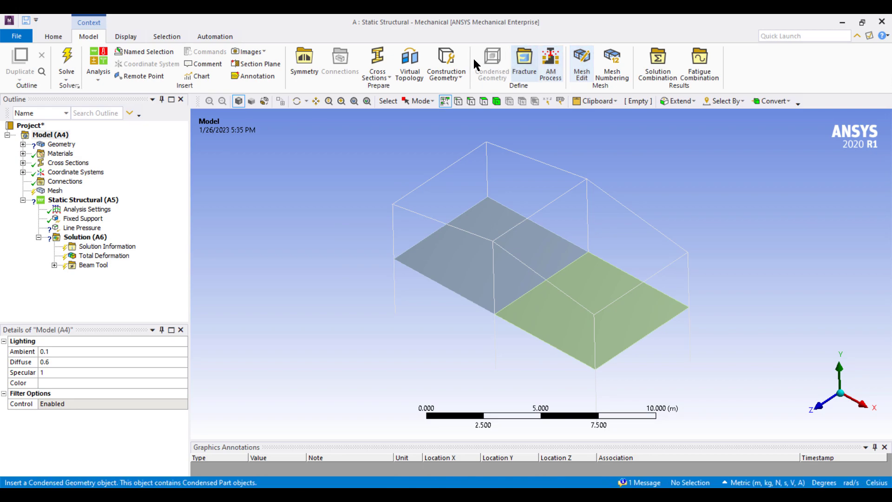
# Assign Structural Steel as the material of the floor surface in the negative X bay under Component1
pyautogui.click(23, 144)
pyautogui.click(39, 154)
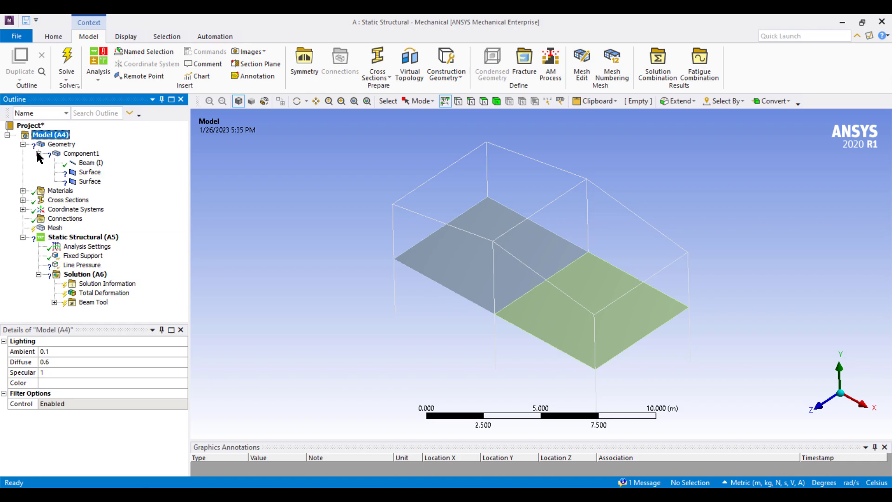
pyautogui.click(90, 172)
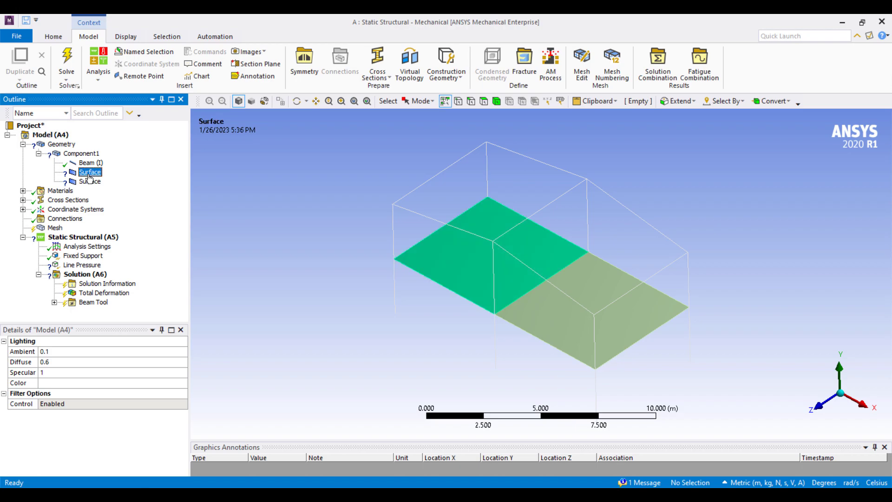
pyautogui.scroll(-2, 123, 420)
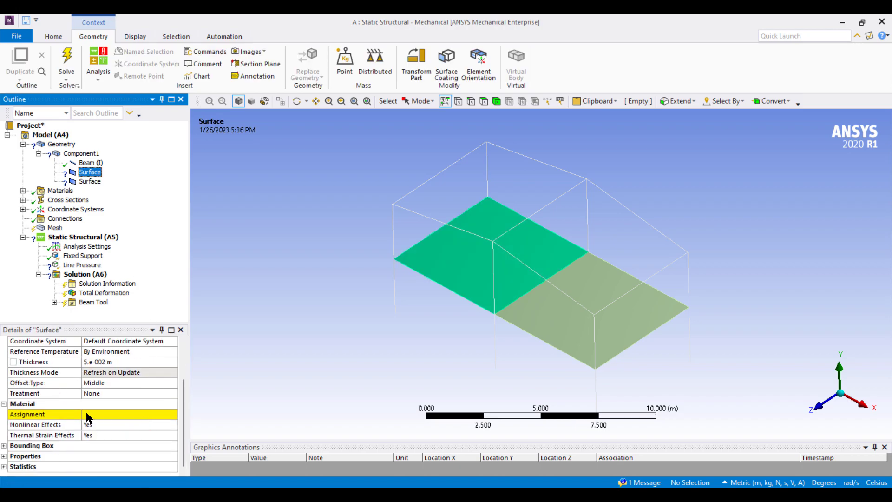
pyautogui.click(119, 416)
pyautogui.click(173, 414)
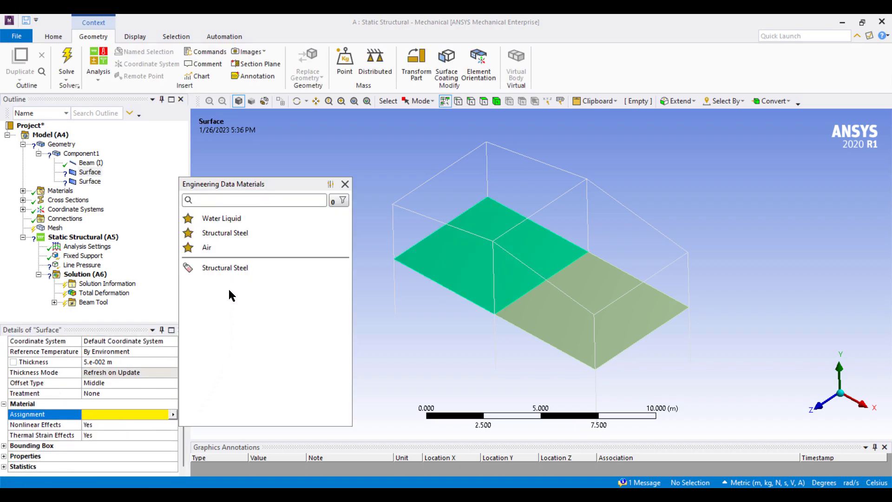
pyautogui.click(225, 268)
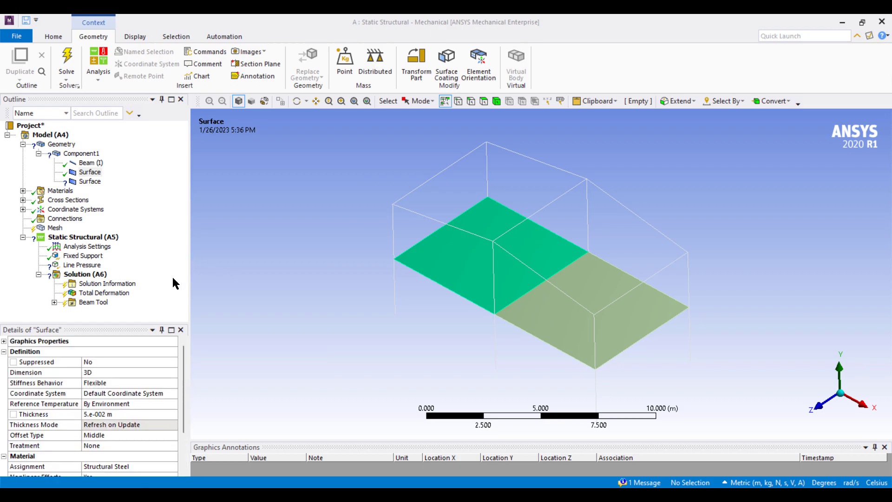
# Assign Structural Steel to the floor surface in the positive X bay and collapse the Geometry branch
pyautogui.click(90, 181)
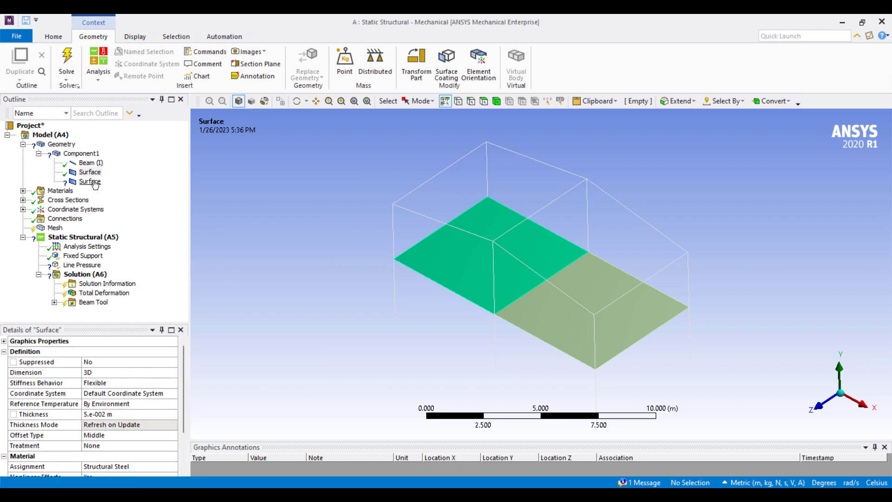
pyautogui.scroll(-1, 122, 392)
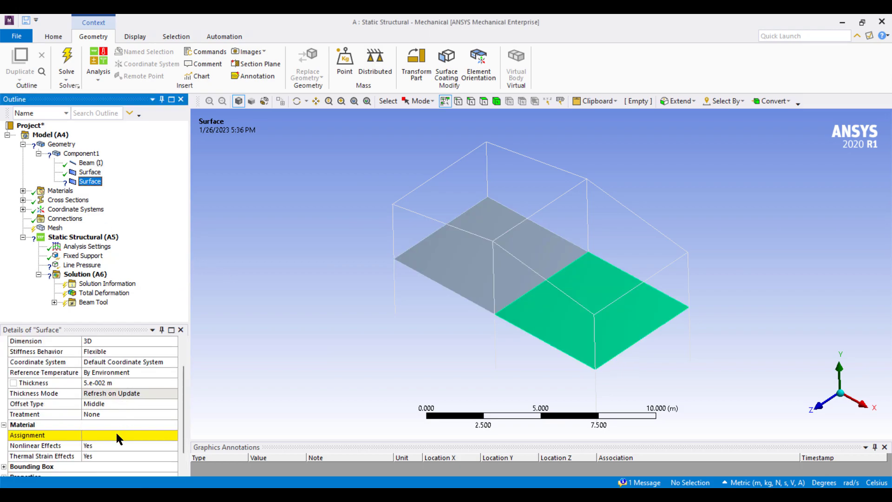
pyautogui.click(116, 433)
pyautogui.click(173, 435)
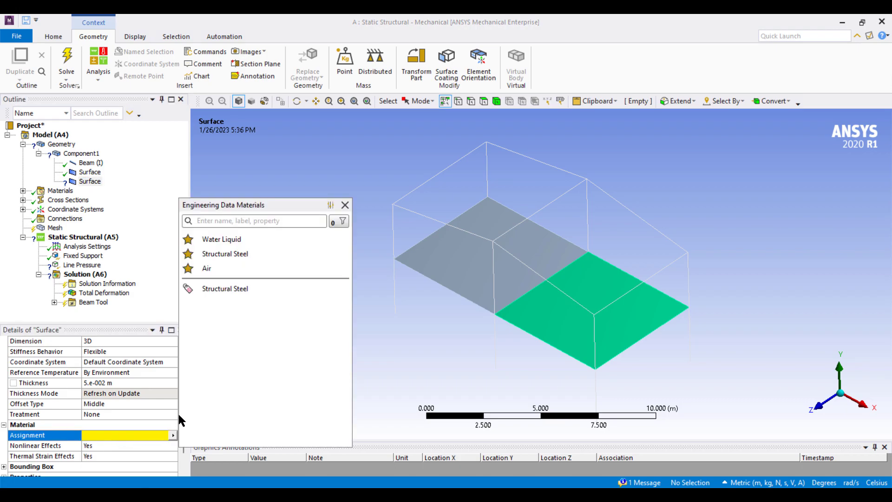
pyautogui.click(232, 291)
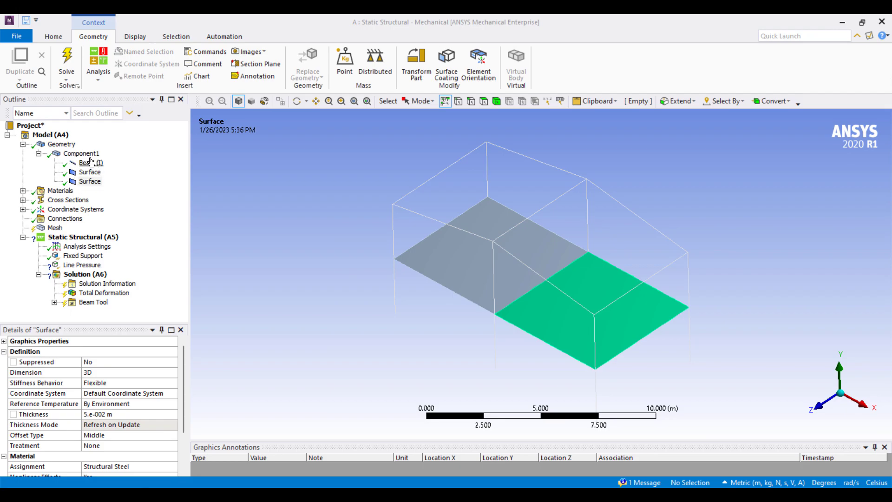
pyautogui.click(22, 144)
# Set the mesh element size to 0.3 m and generate the mesh for the beams and floor surfaces
pyautogui.click(55, 190)
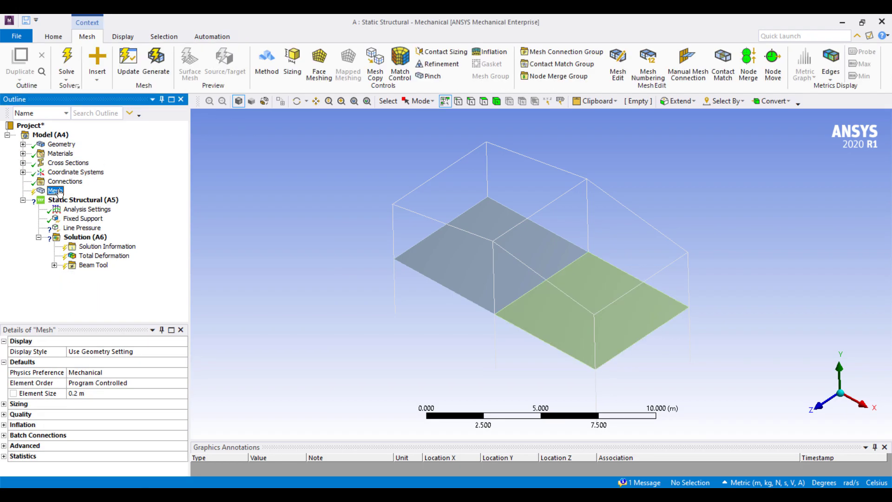
pyautogui.click(90, 393)
pyautogui.write('0.')
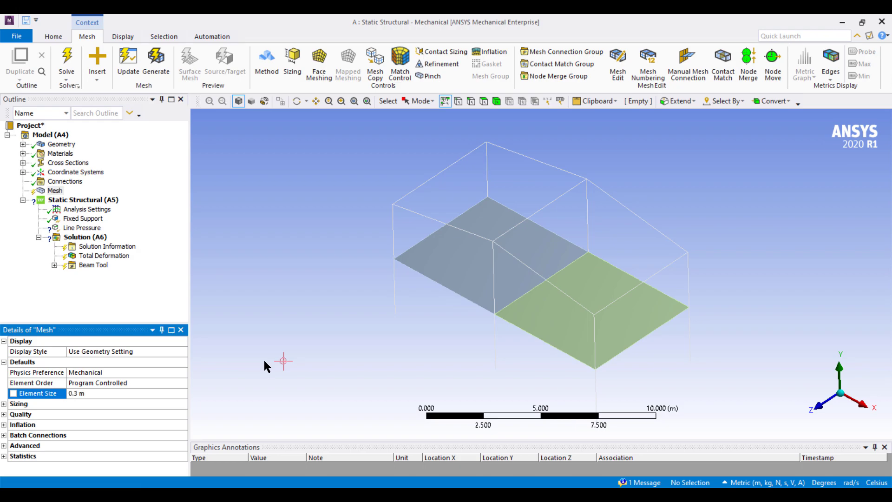
pyautogui.rightClick(50, 192)
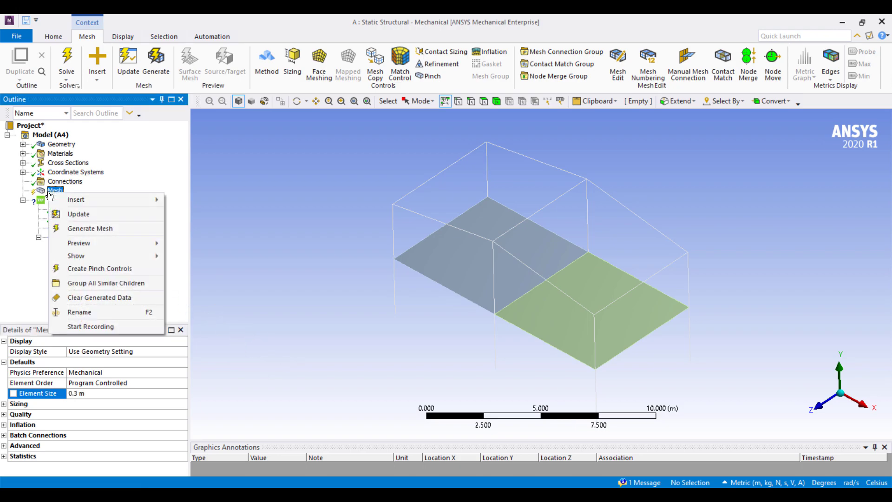
pyautogui.click(80, 227)
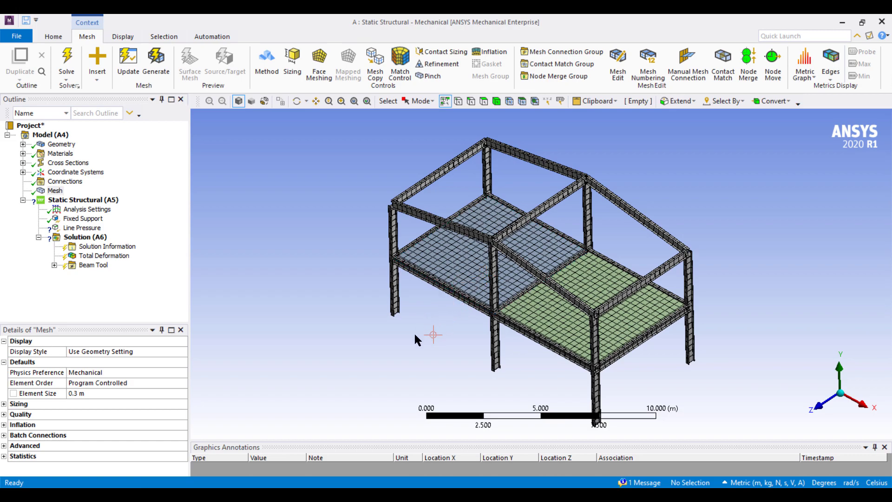
# Check the Fixed Support, and scope the existing Line Pressure to the seven second-floor edges around and between the two floor surfaces
pyautogui.click(83, 219)
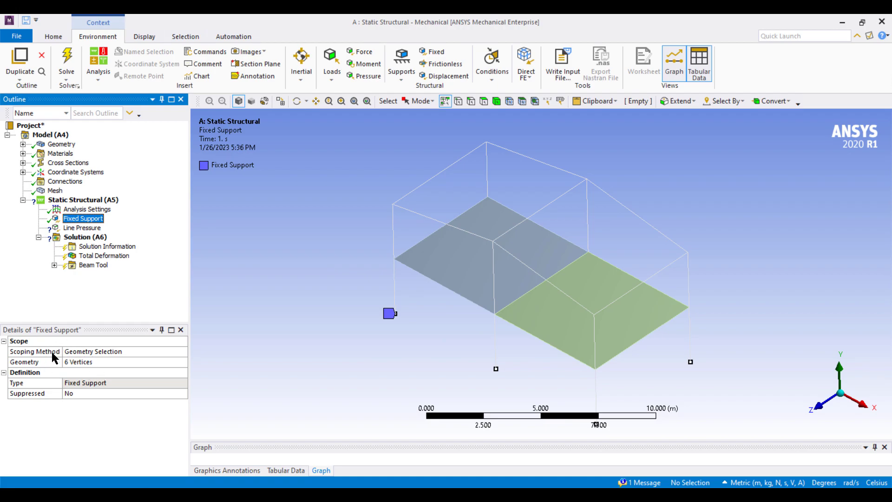
pyautogui.click(82, 228)
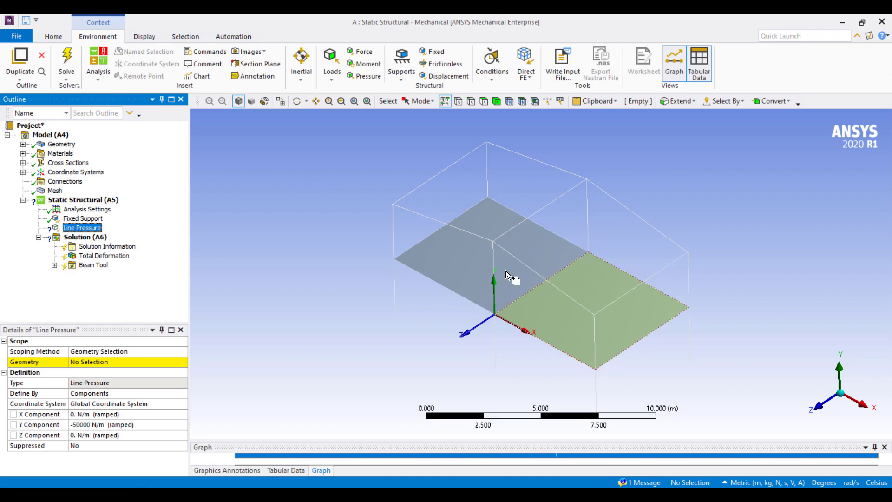
pyautogui.click(113, 360)
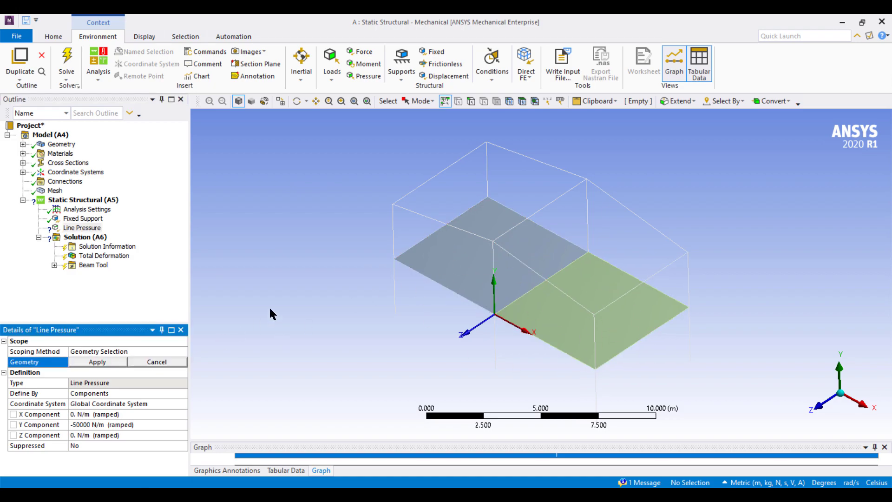
pyautogui.click(470, 102)
pyautogui.click(448, 291)
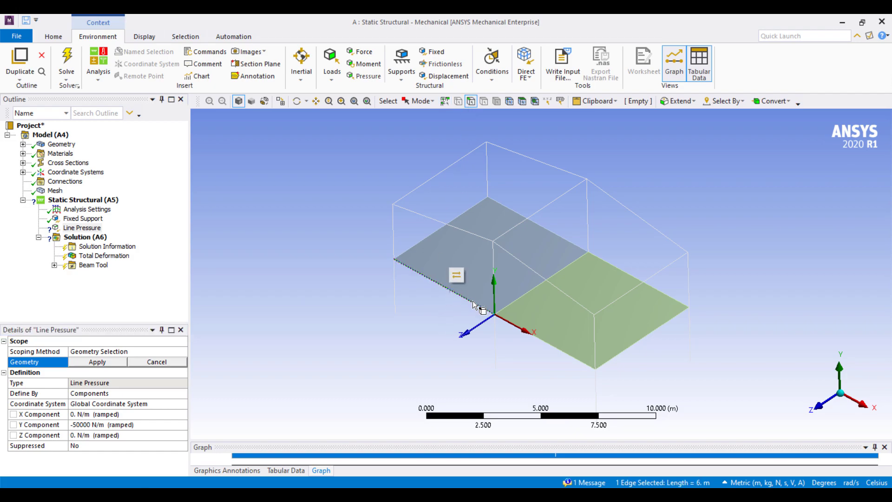
pyautogui.keyDown('ctrl'); pyautogui.click(535, 337); pyautogui.keyUp('ctrl')
pyautogui.keyDown('ctrl'); pyautogui.click(622, 354); pyautogui.keyUp('ctrl')
pyautogui.keyDown('ctrl'); pyautogui.click(665, 296); pyautogui.keyUp('ctrl')
pyautogui.keyDown('ctrl'); pyautogui.click(577, 247); pyautogui.keyUp('ctrl')
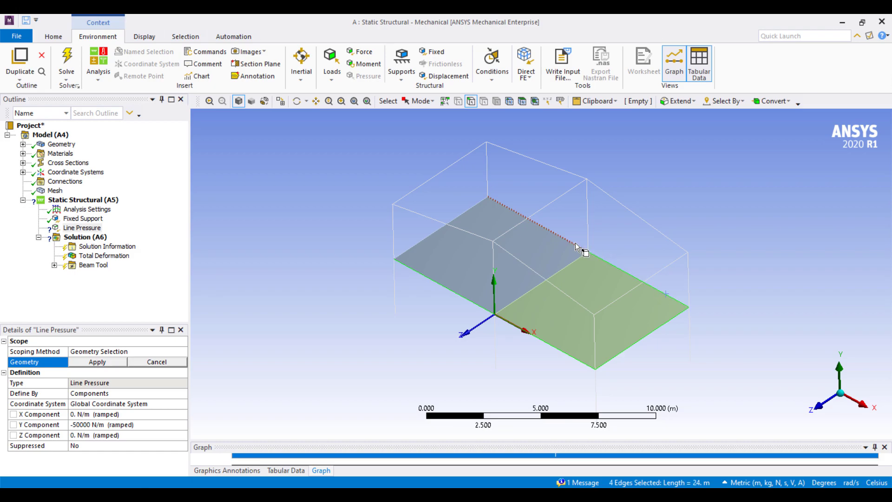
pyautogui.keyDown('ctrl'); pyautogui.click(473, 209); pyautogui.keyUp('ctrl')
pyautogui.keyDown('ctrl'); pyautogui.click(557, 273); pyautogui.keyUp('ctrl')
pyautogui.click(99, 362)
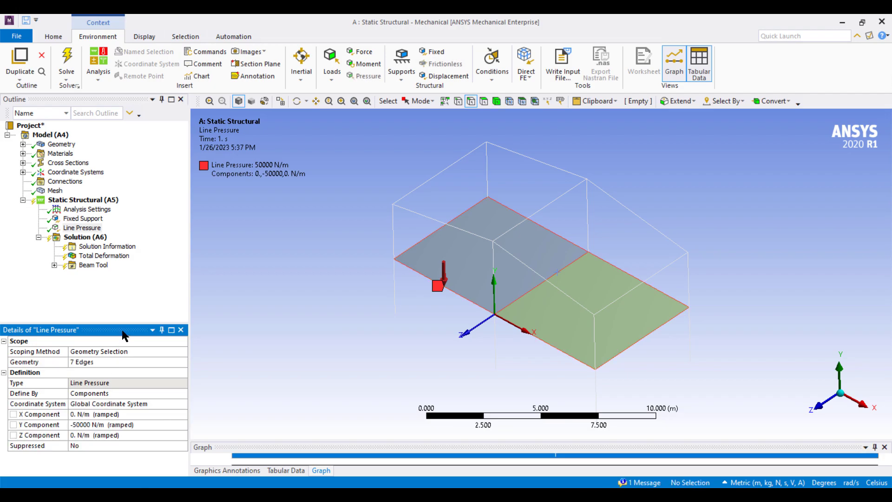
# Check the scope of the Total Deformation and Beam Tool results under Solution
pyautogui.click(85, 237)
pyautogui.click(86, 256)
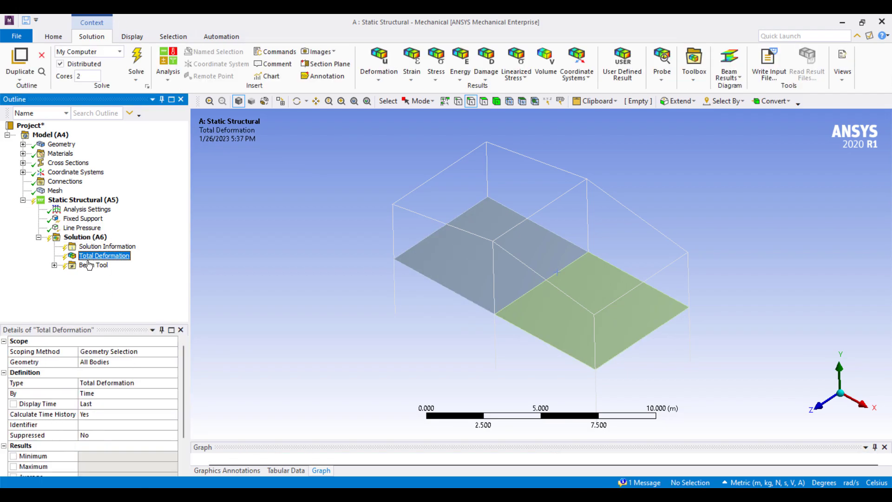
pyautogui.click(84, 268)
pyautogui.click(100, 256)
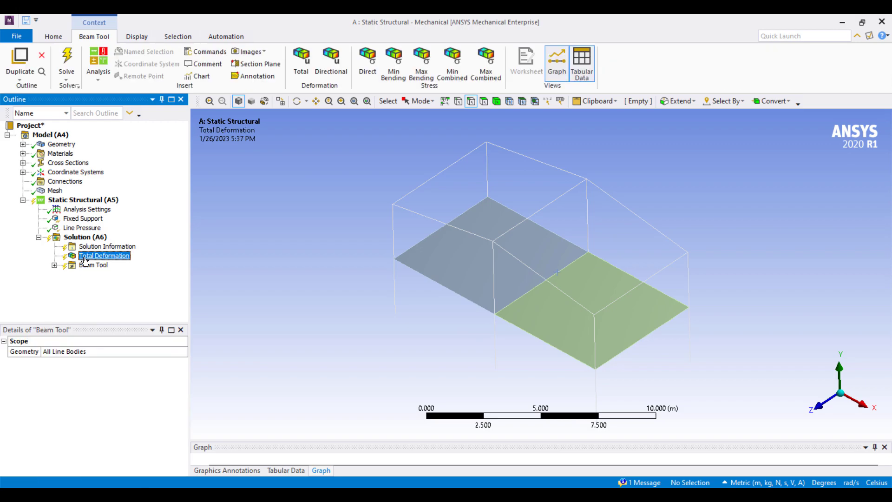
# Expand the Beam Tool results and solve the static structural analysis with the floor surfaces included
pyautogui.click(54, 266)
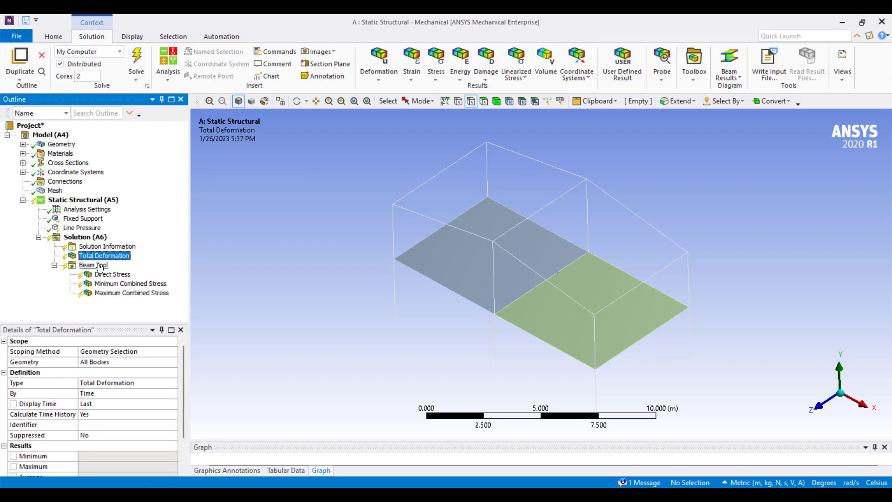
pyautogui.click(79, 238)
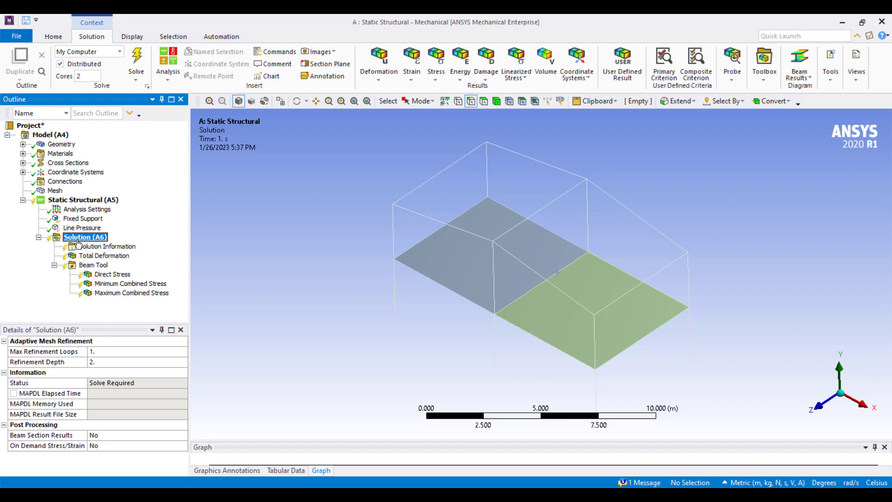
pyautogui.rightClick(78, 239)
pyautogui.click(112, 262)
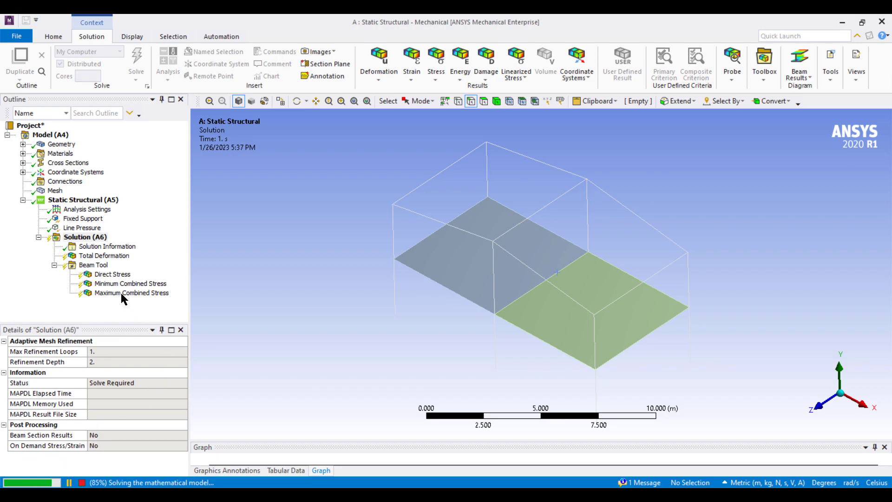
# Review the Total Deformation, Direct Stress, Minimum Combined Stress and Maximum Combined Stress plots, ending on Total Deformation
pyautogui.click(112, 257)
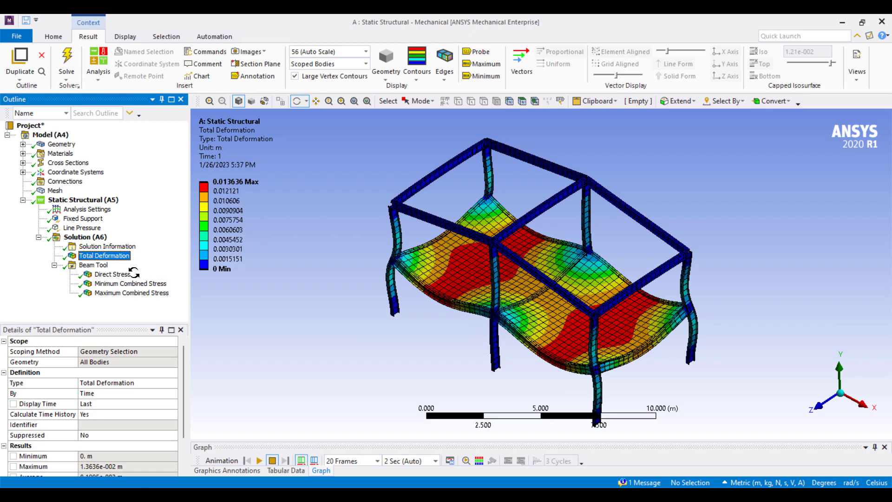
pyautogui.click(112, 276)
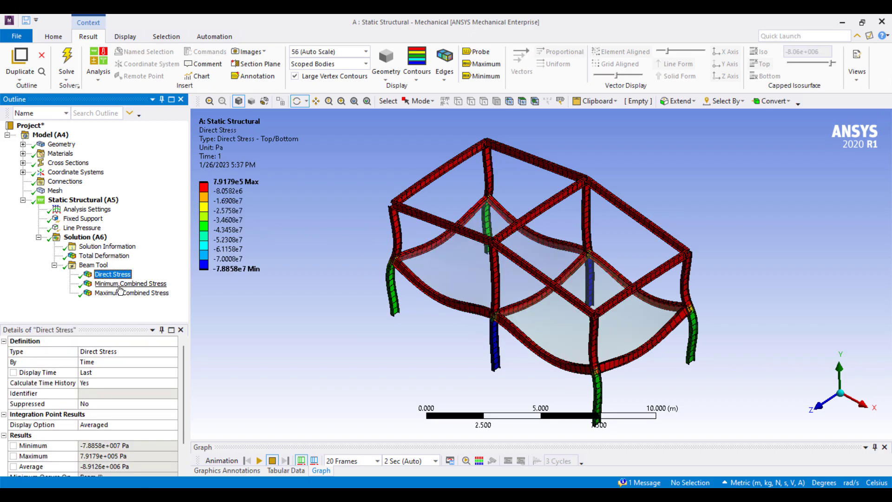
pyautogui.click(117, 285)
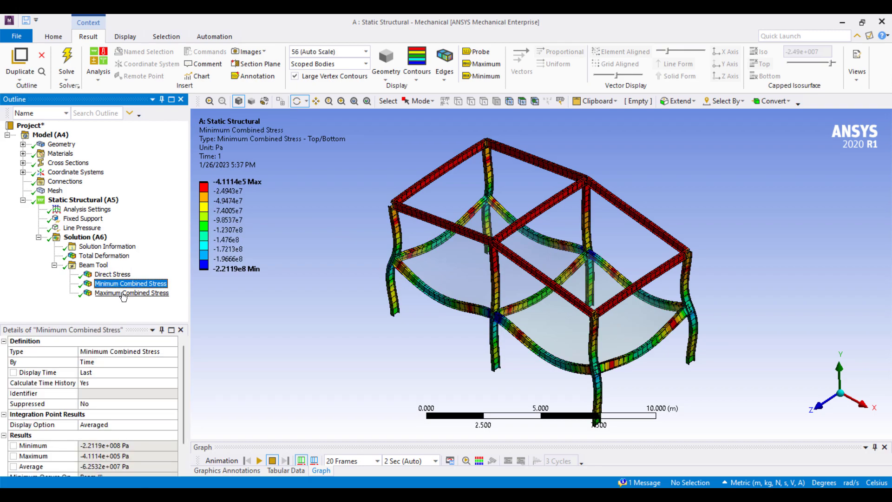
pyautogui.click(123, 293)
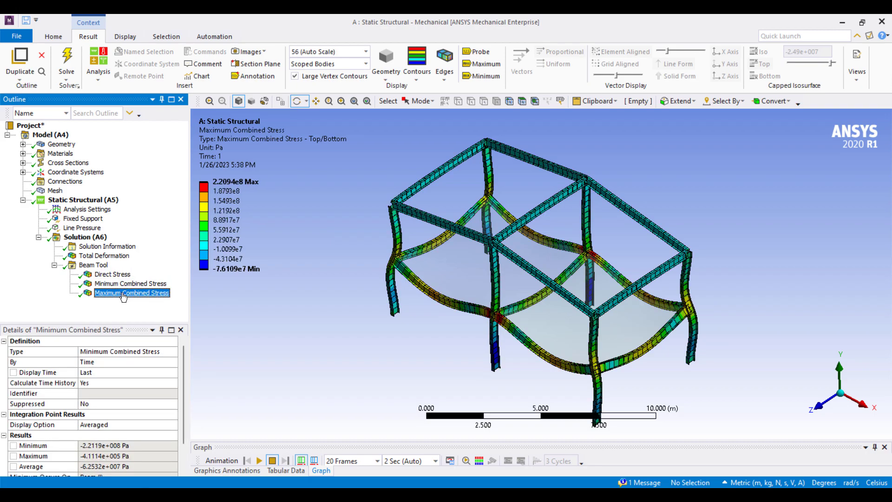
pyautogui.click(97, 256)
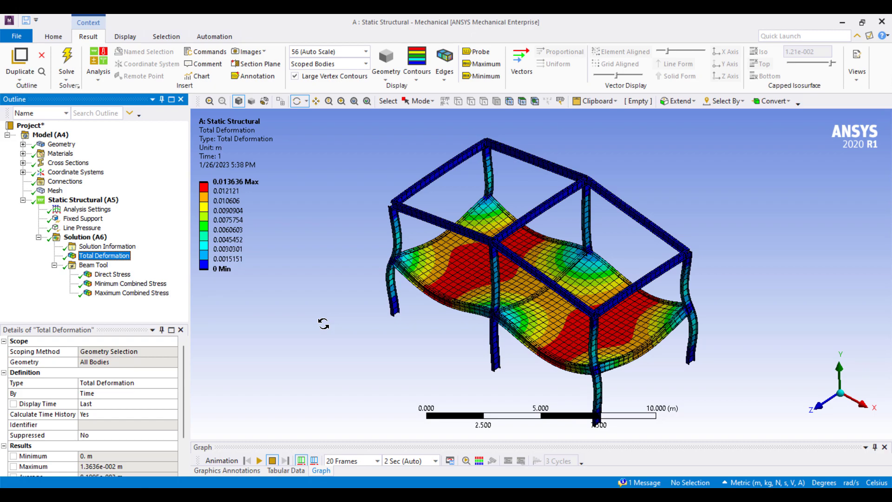